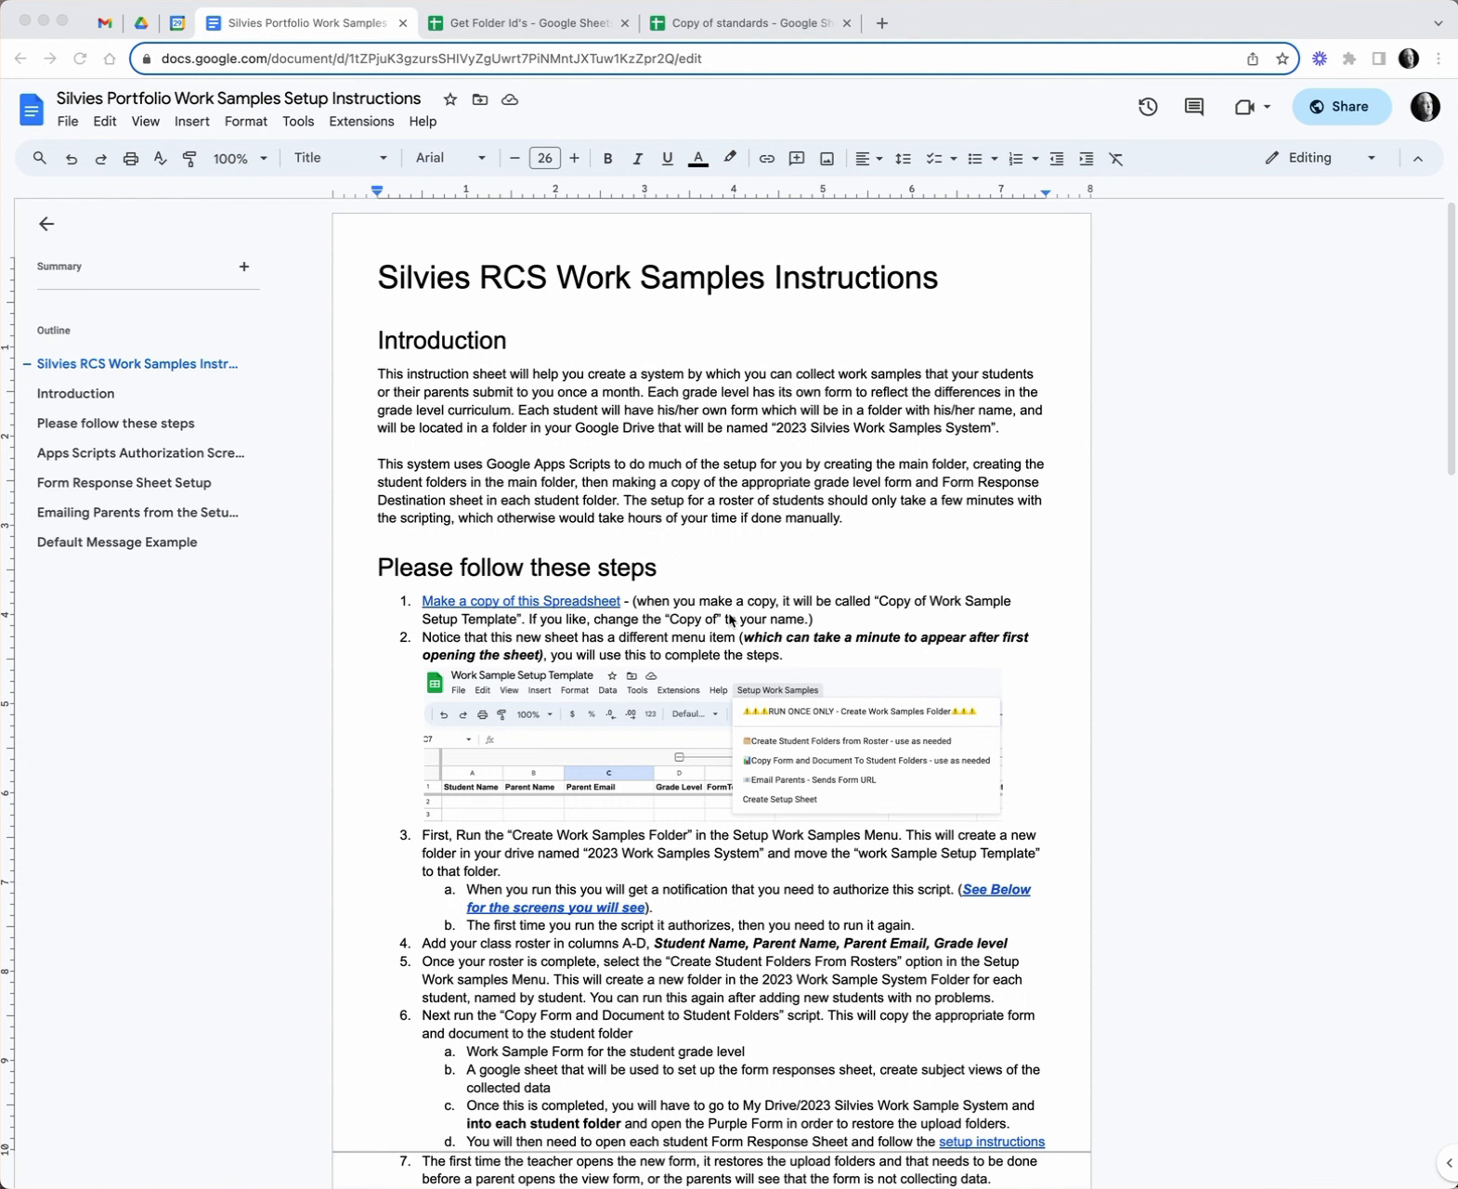
- Open the copy page for the Silvies Work Sample Setup Template from step 1's link
left_click(594, 602)
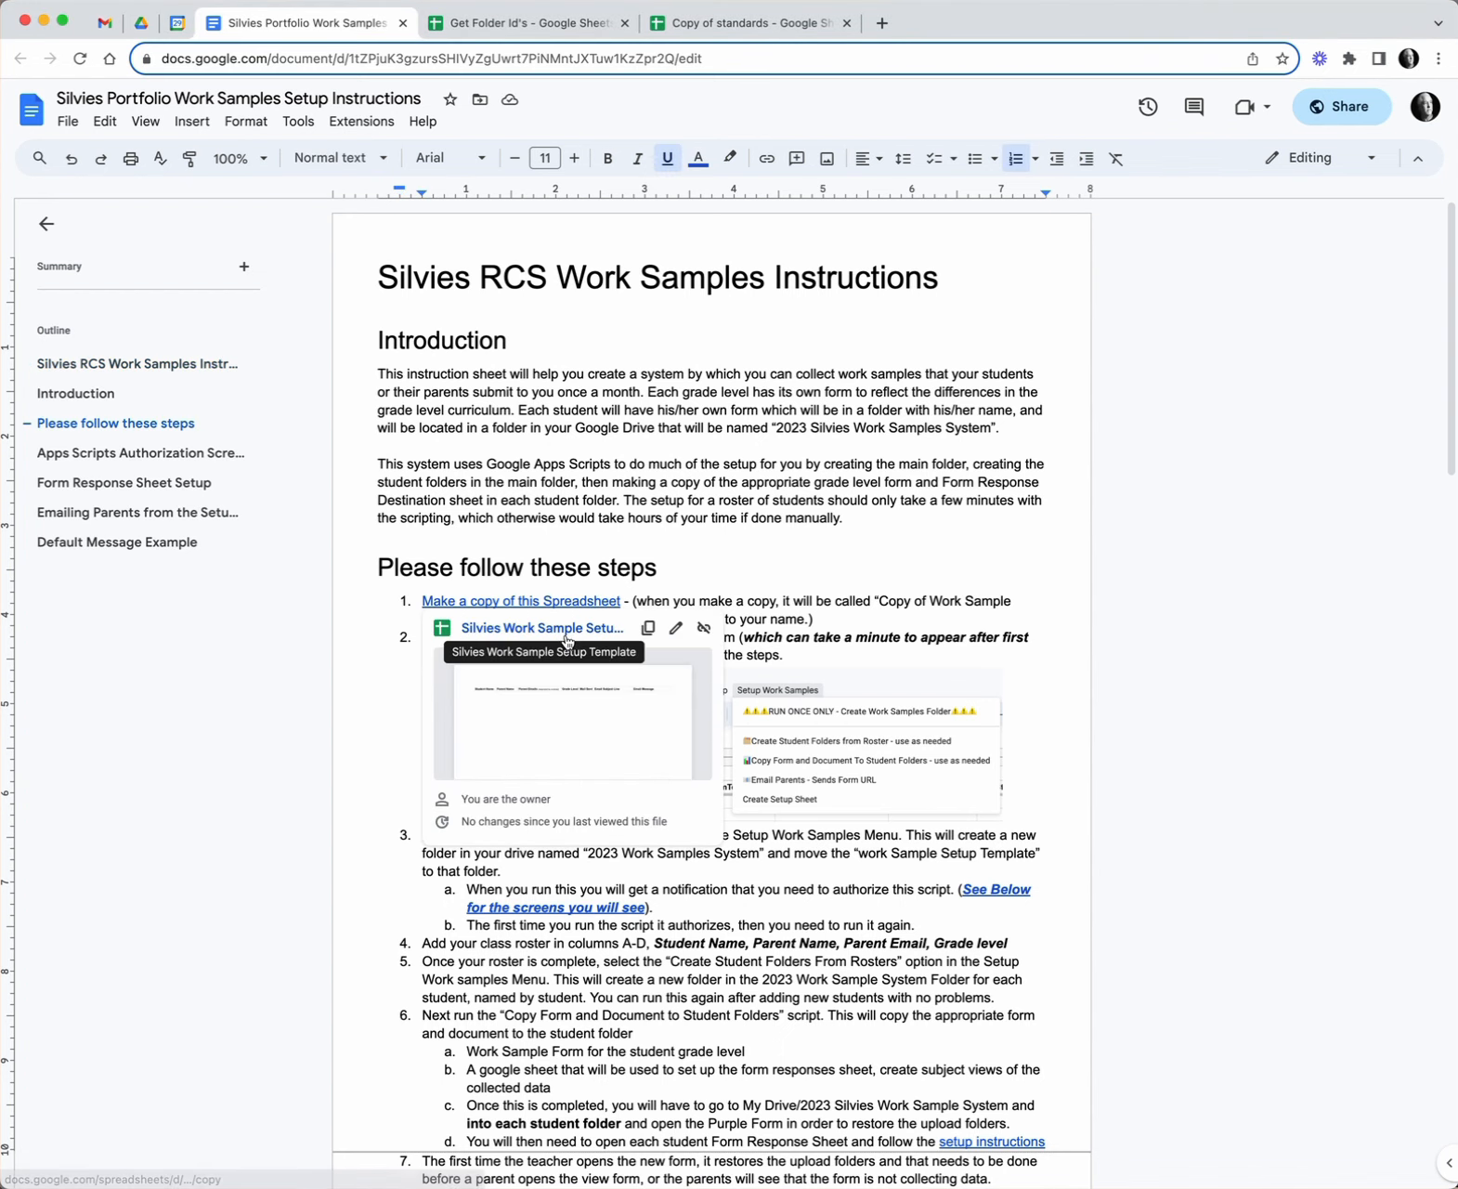
left_click(566, 637)
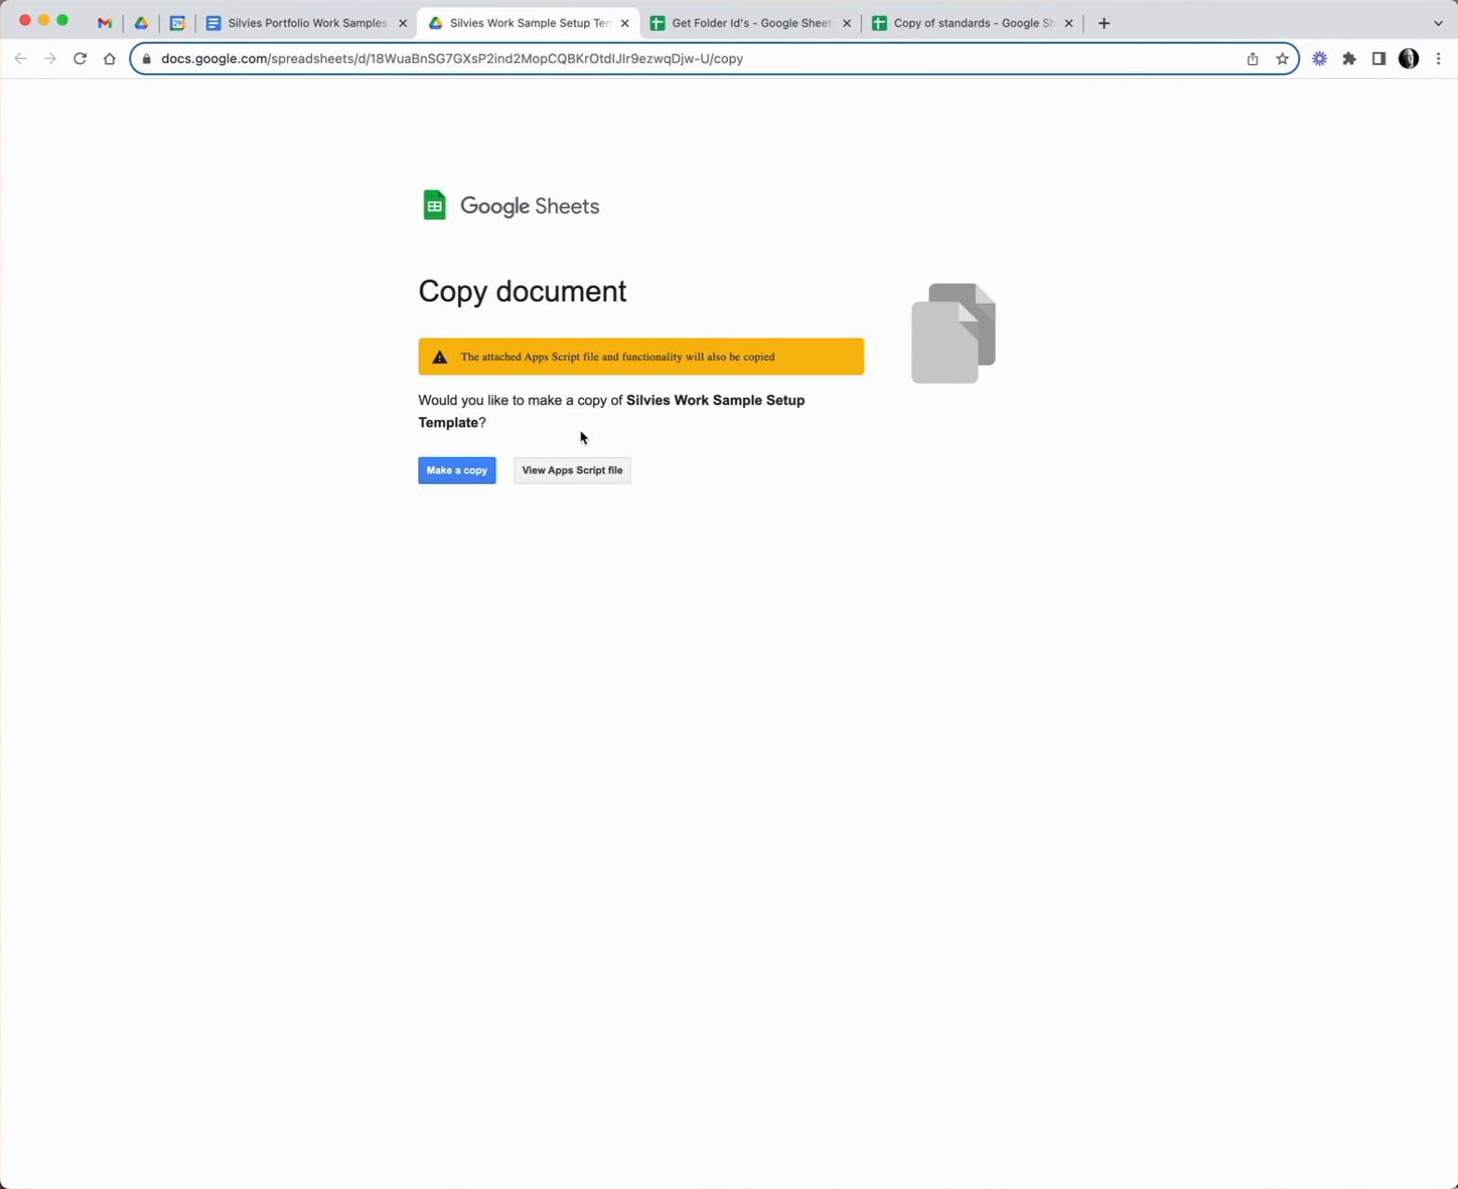
- Make a copy of the template and rename it 'Test 3 Silvies Work Sample Setup Template'
left_click(470, 479)
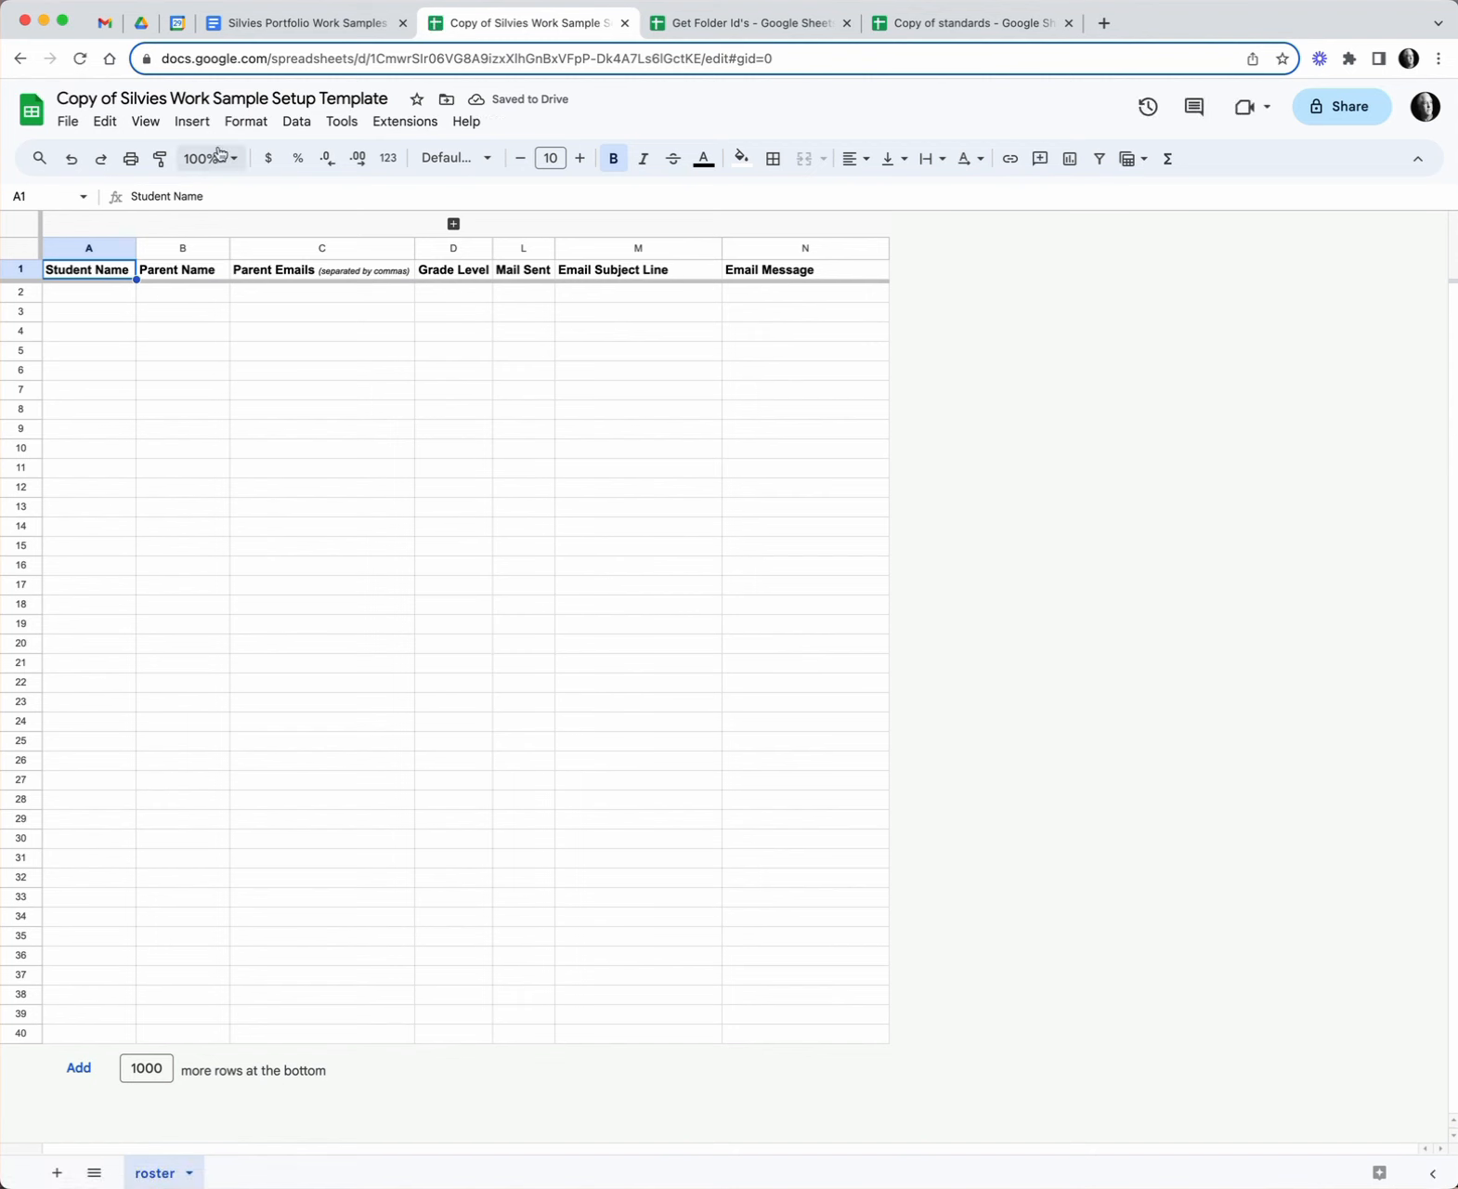
left_click(86, 101)
left_click_drag(86, 101, 114, 100)
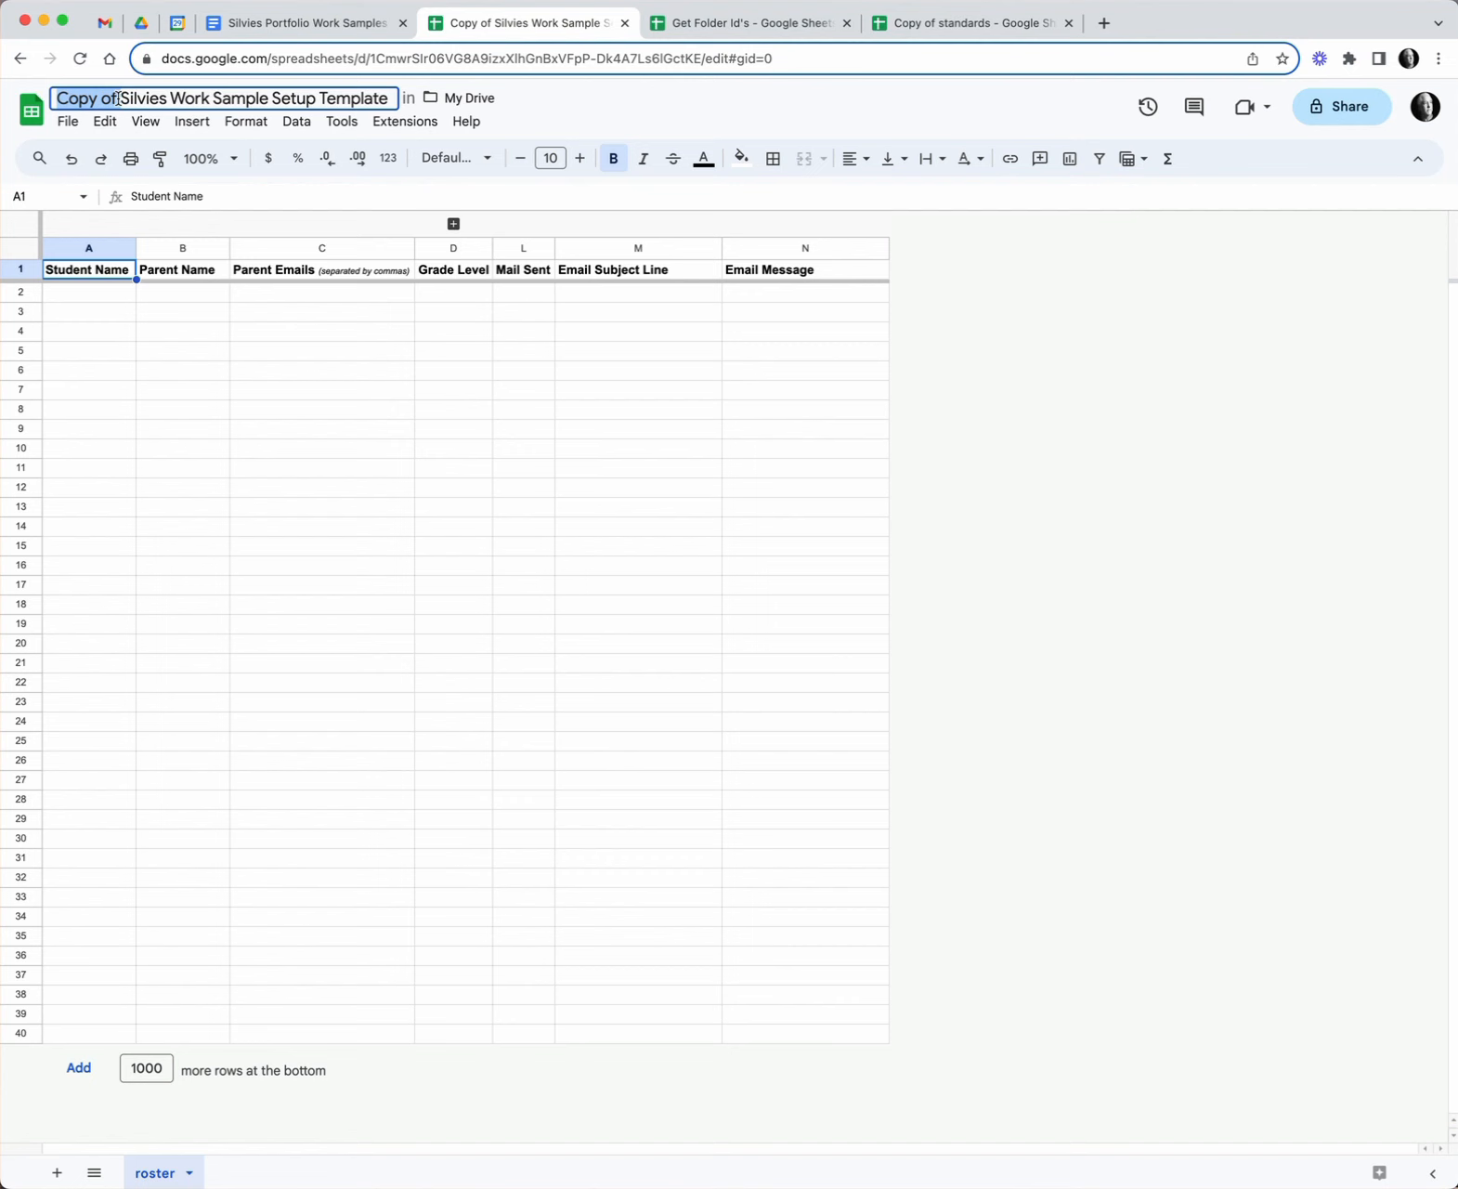
type("Test 3")
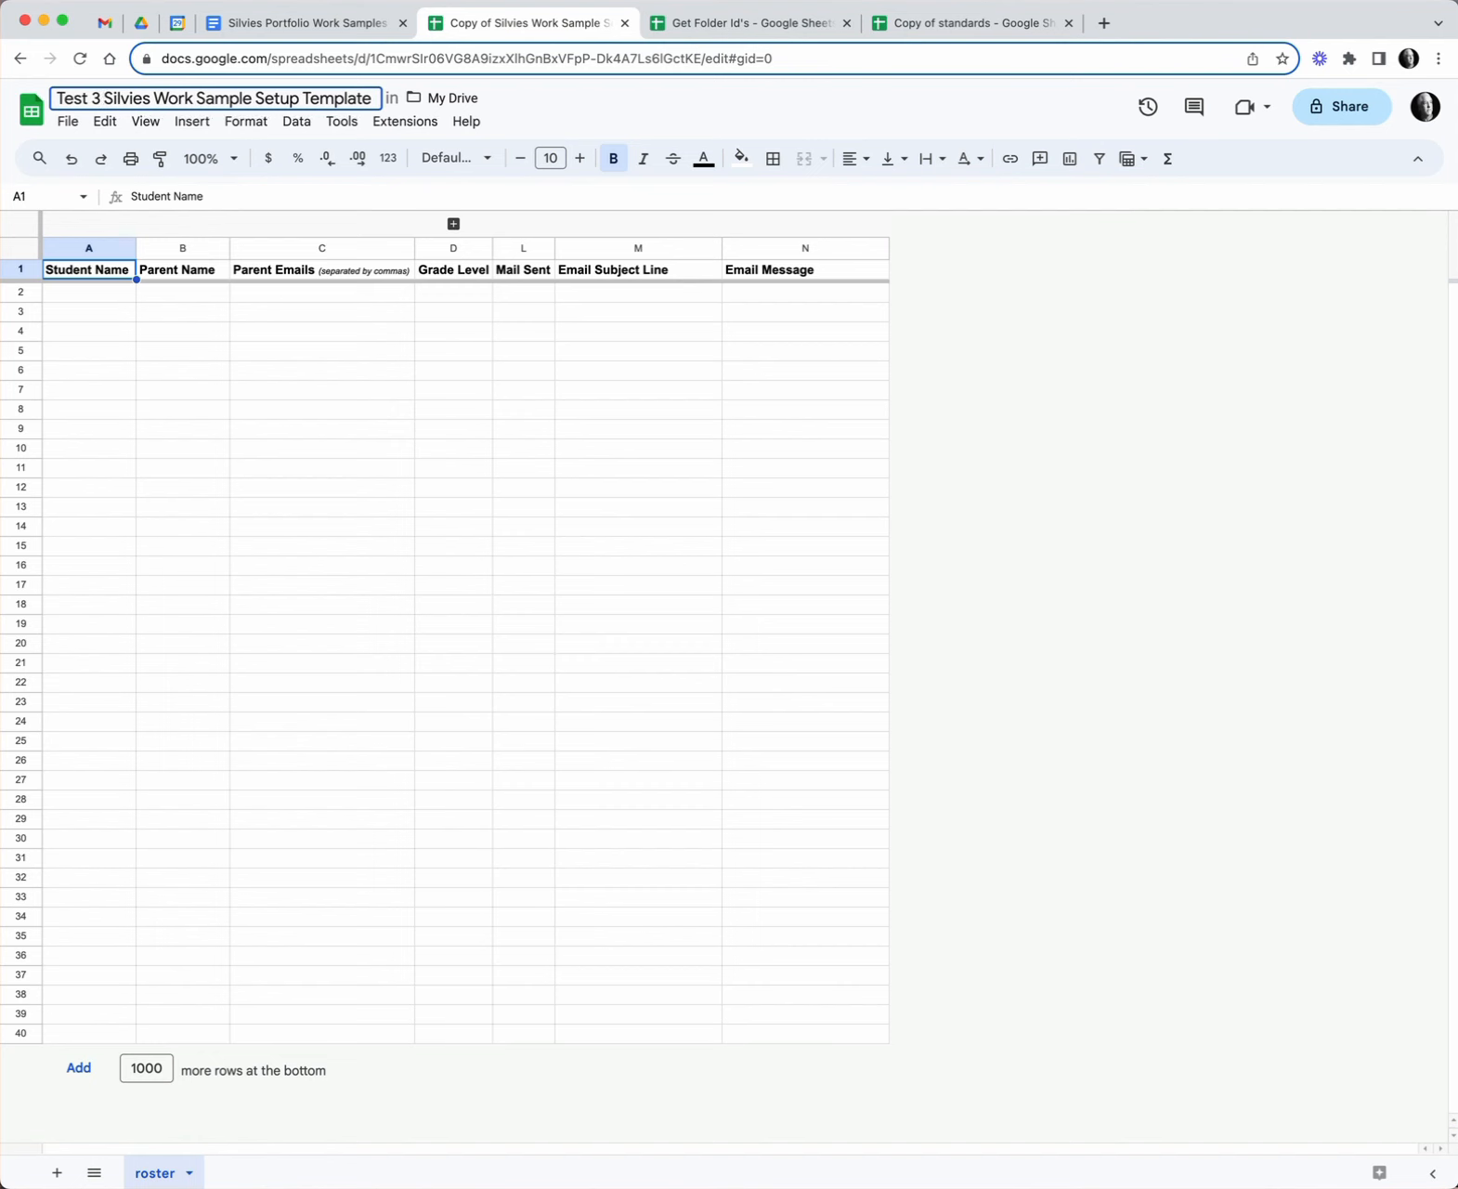
left_click(402, 318)
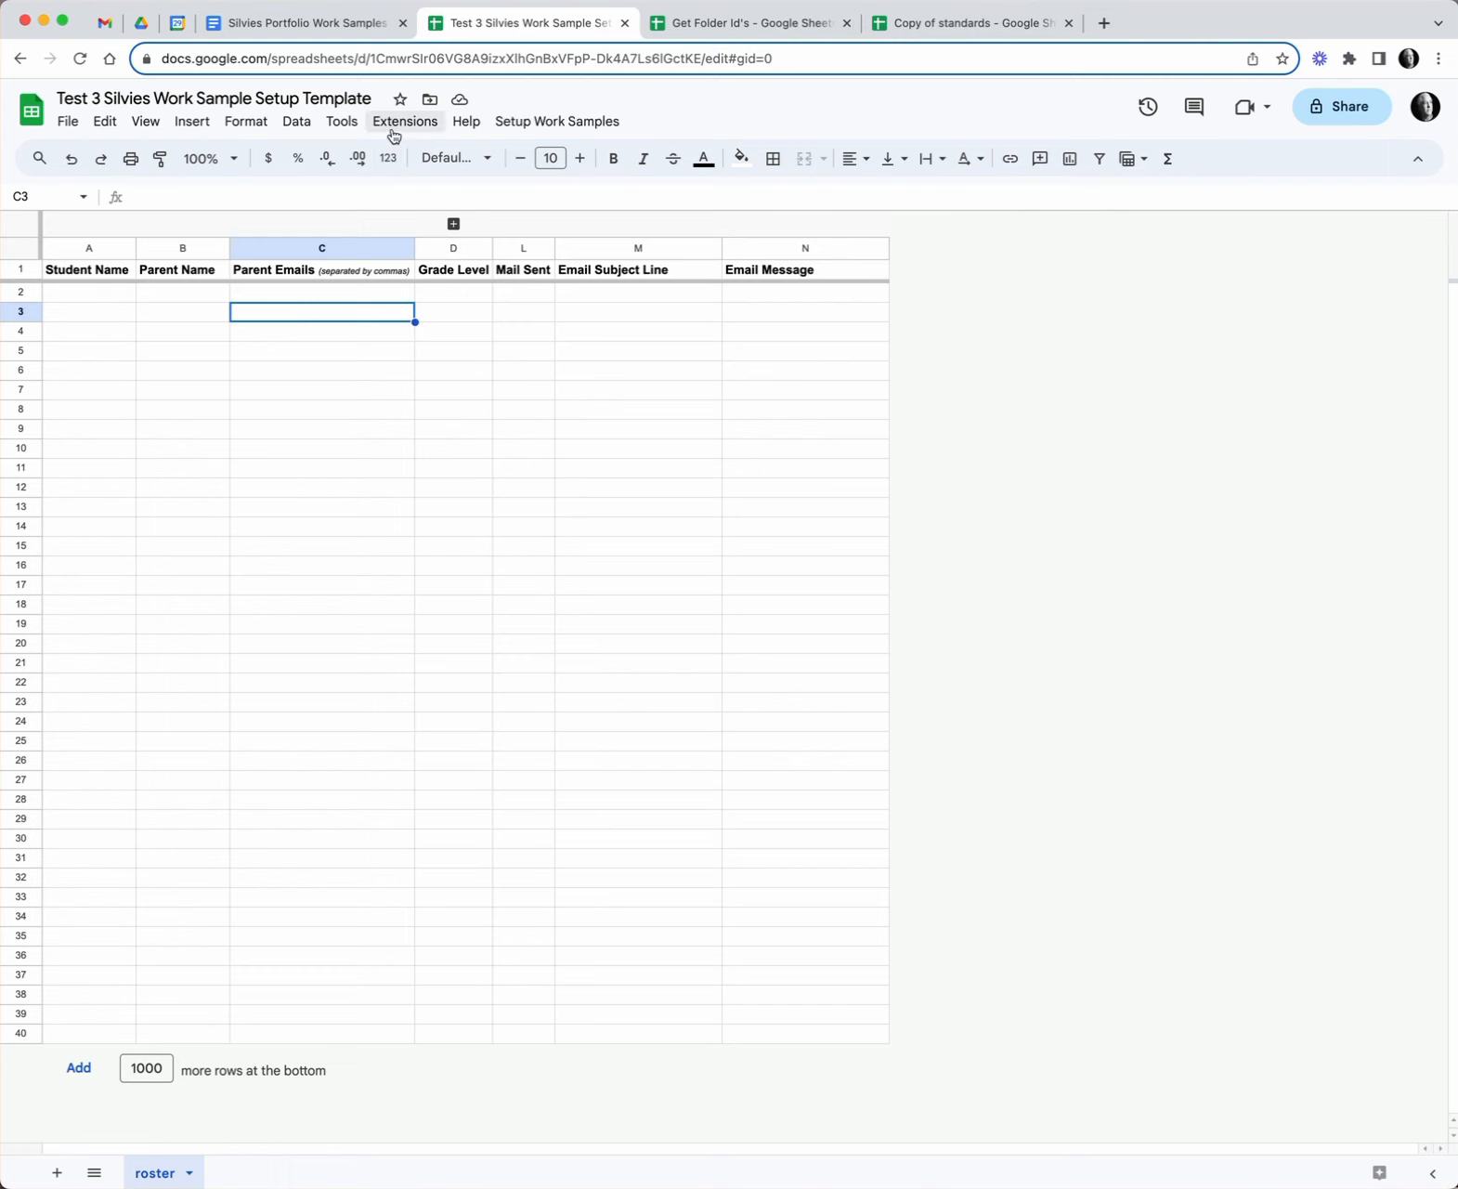
- Authorize the WorkSamplesSetup script with the teacher's account, then run Create Work Samples Folder in Drive
left_click(571, 124)
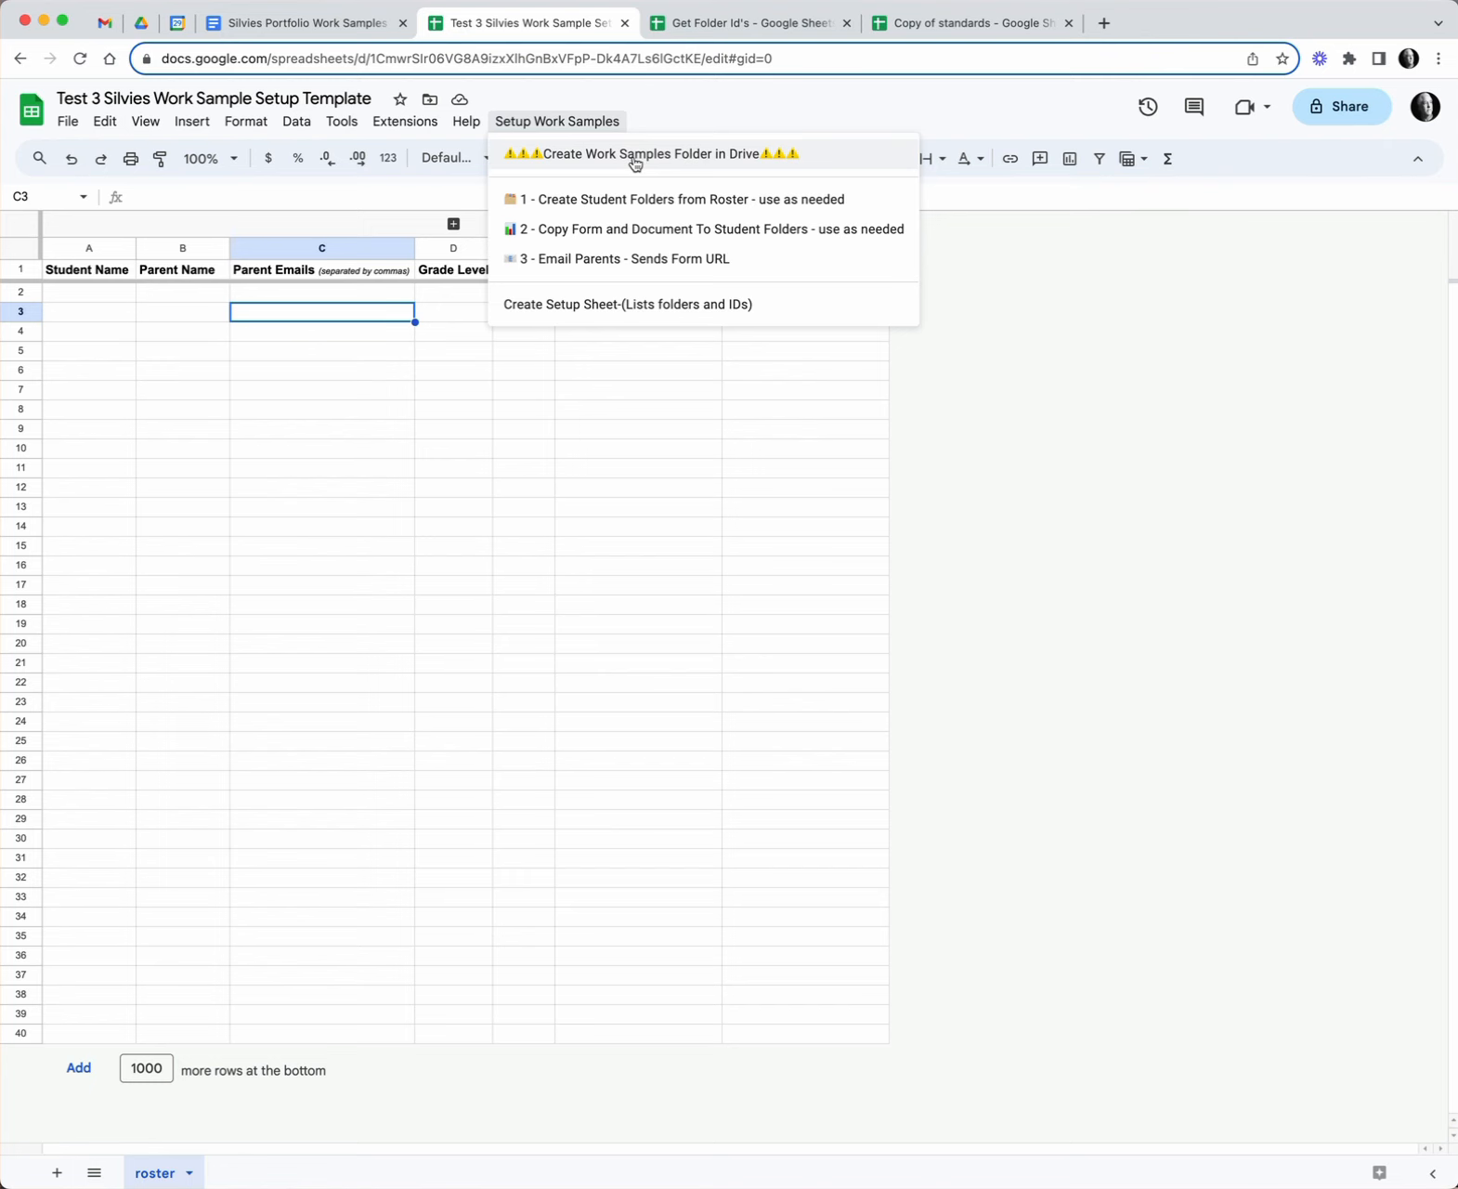
left_click(635, 161)
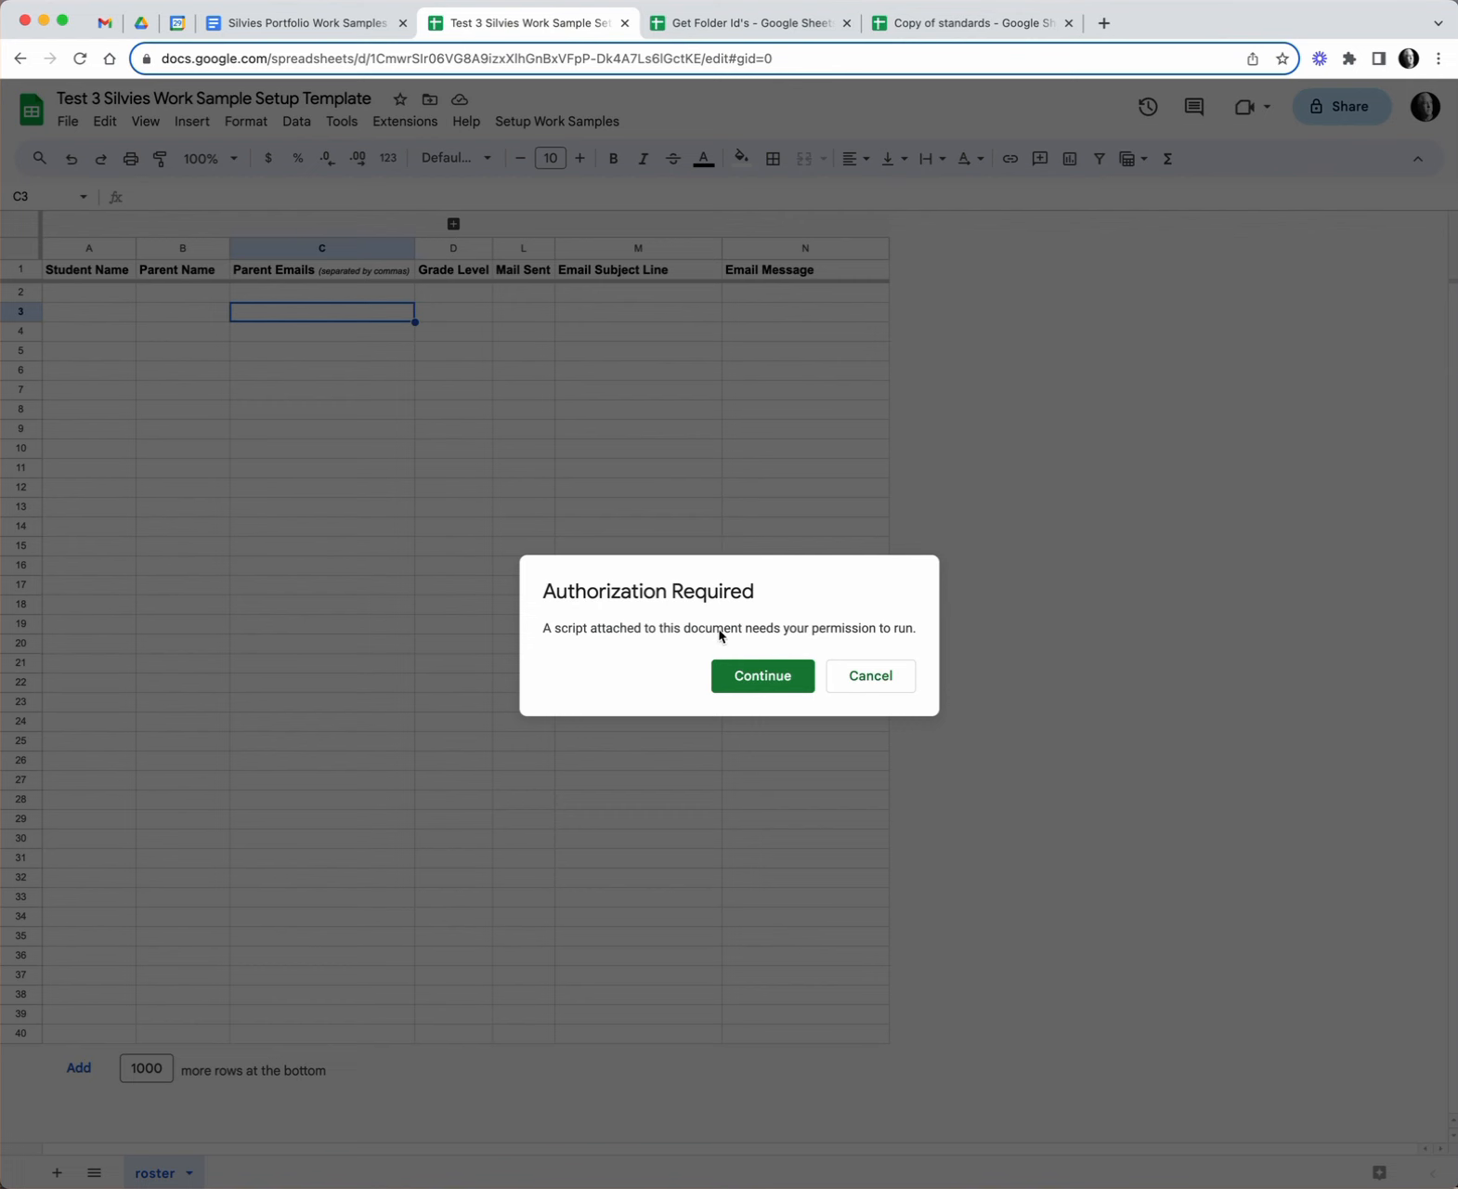
left_click(763, 676)
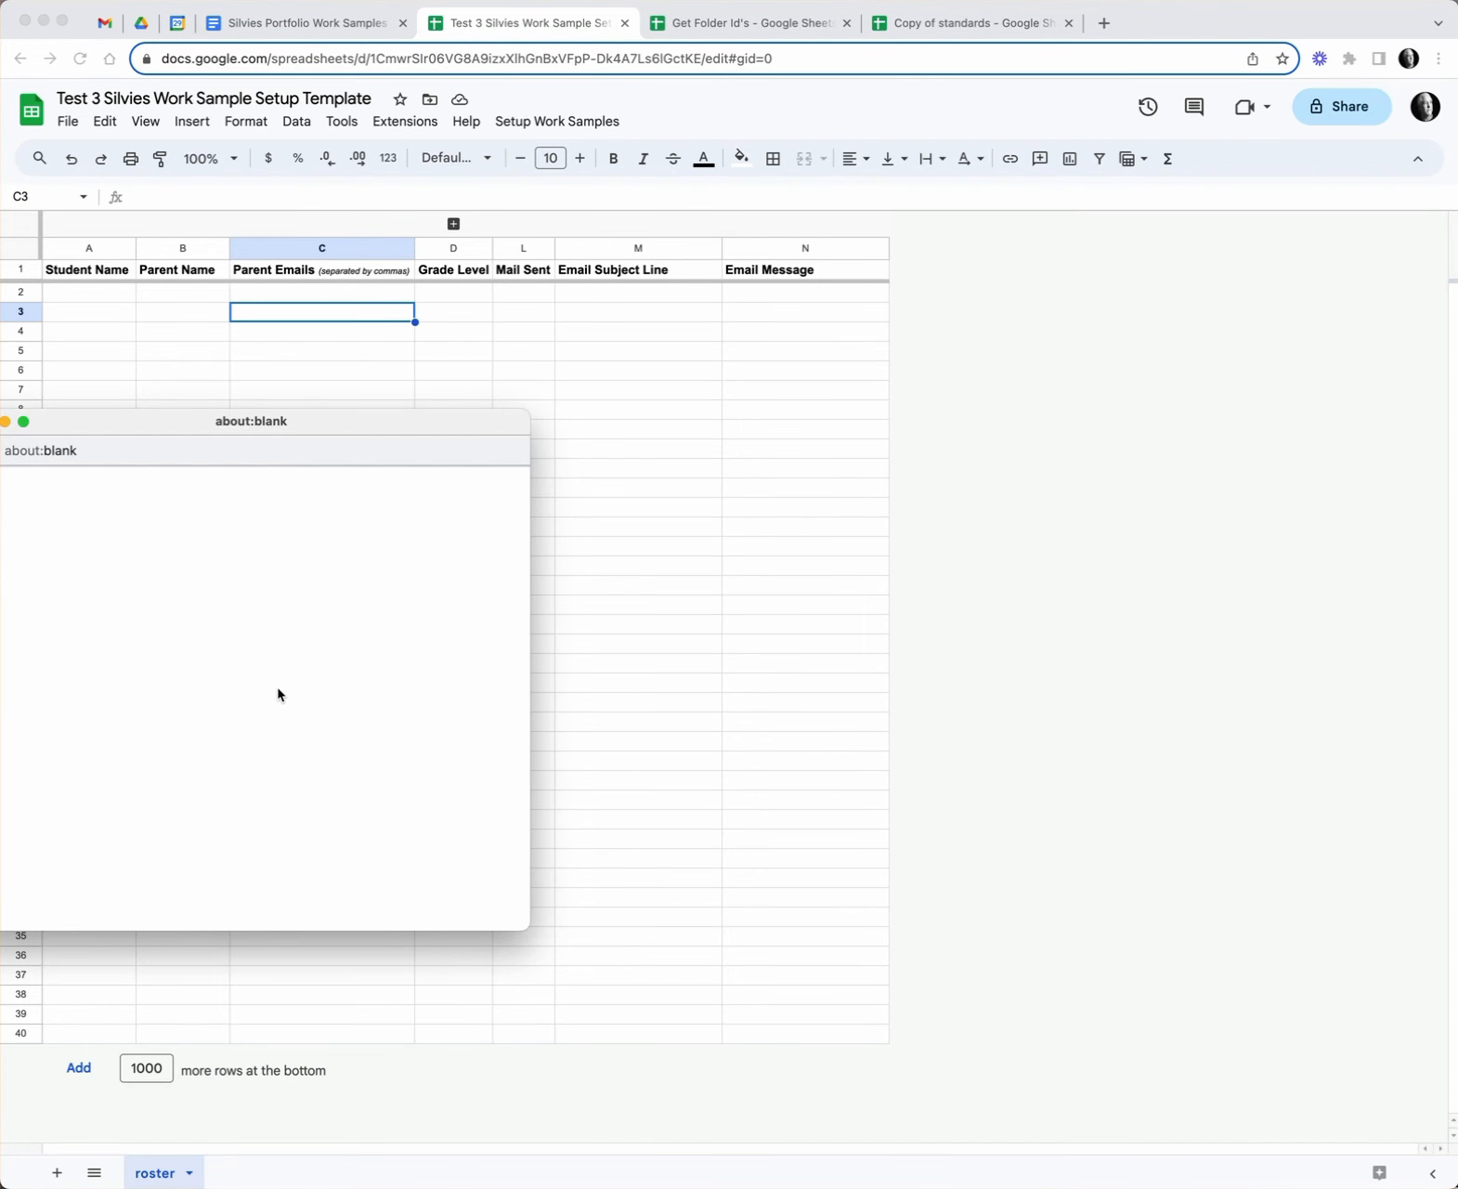
left_click(130, 659)
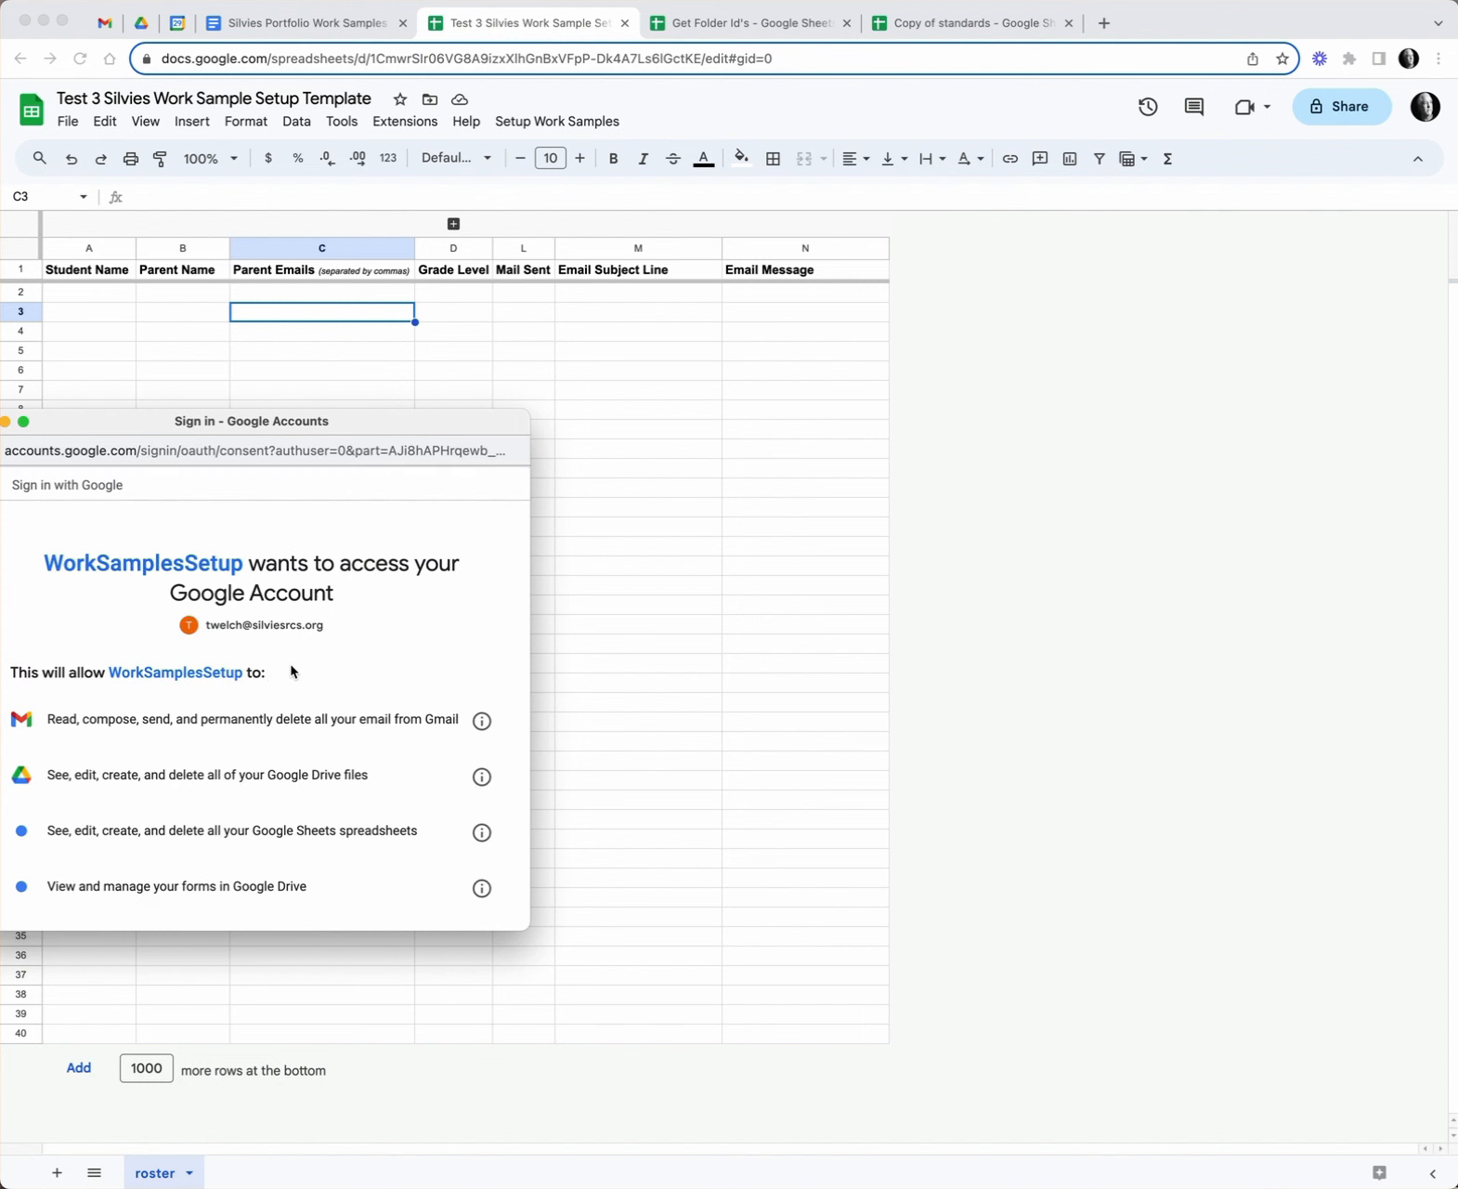
scroll(406, 774, "down", 5)
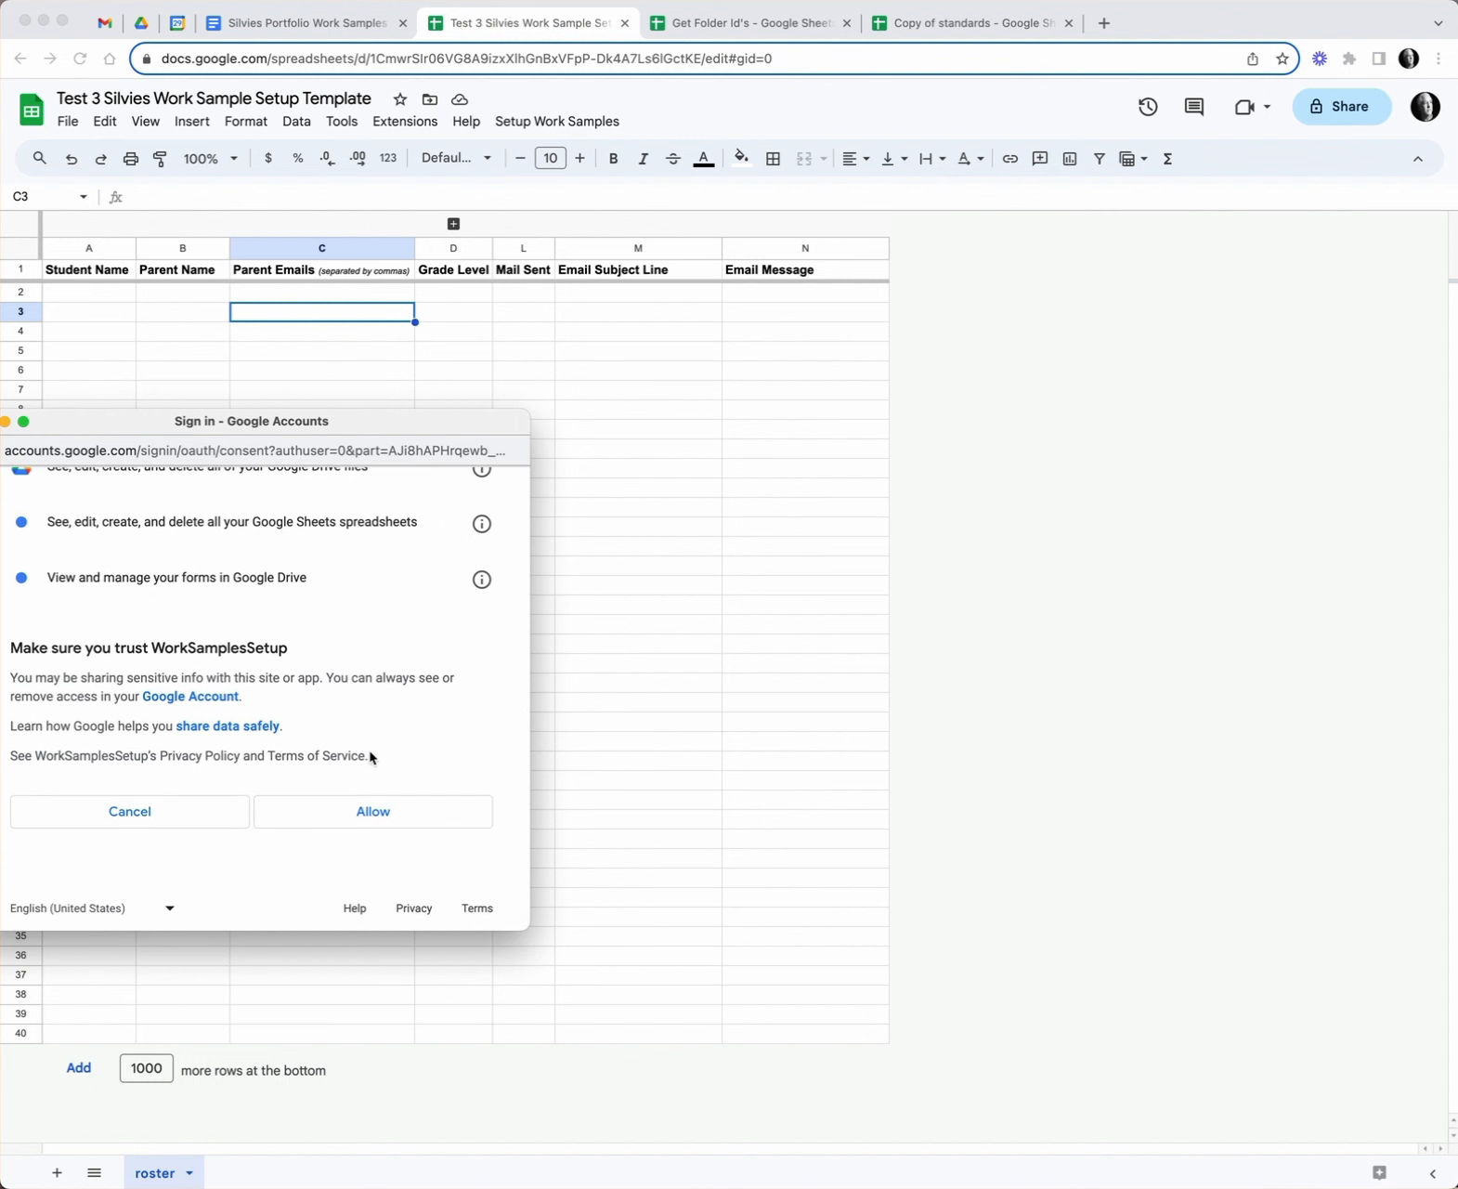
left_click(410, 814)
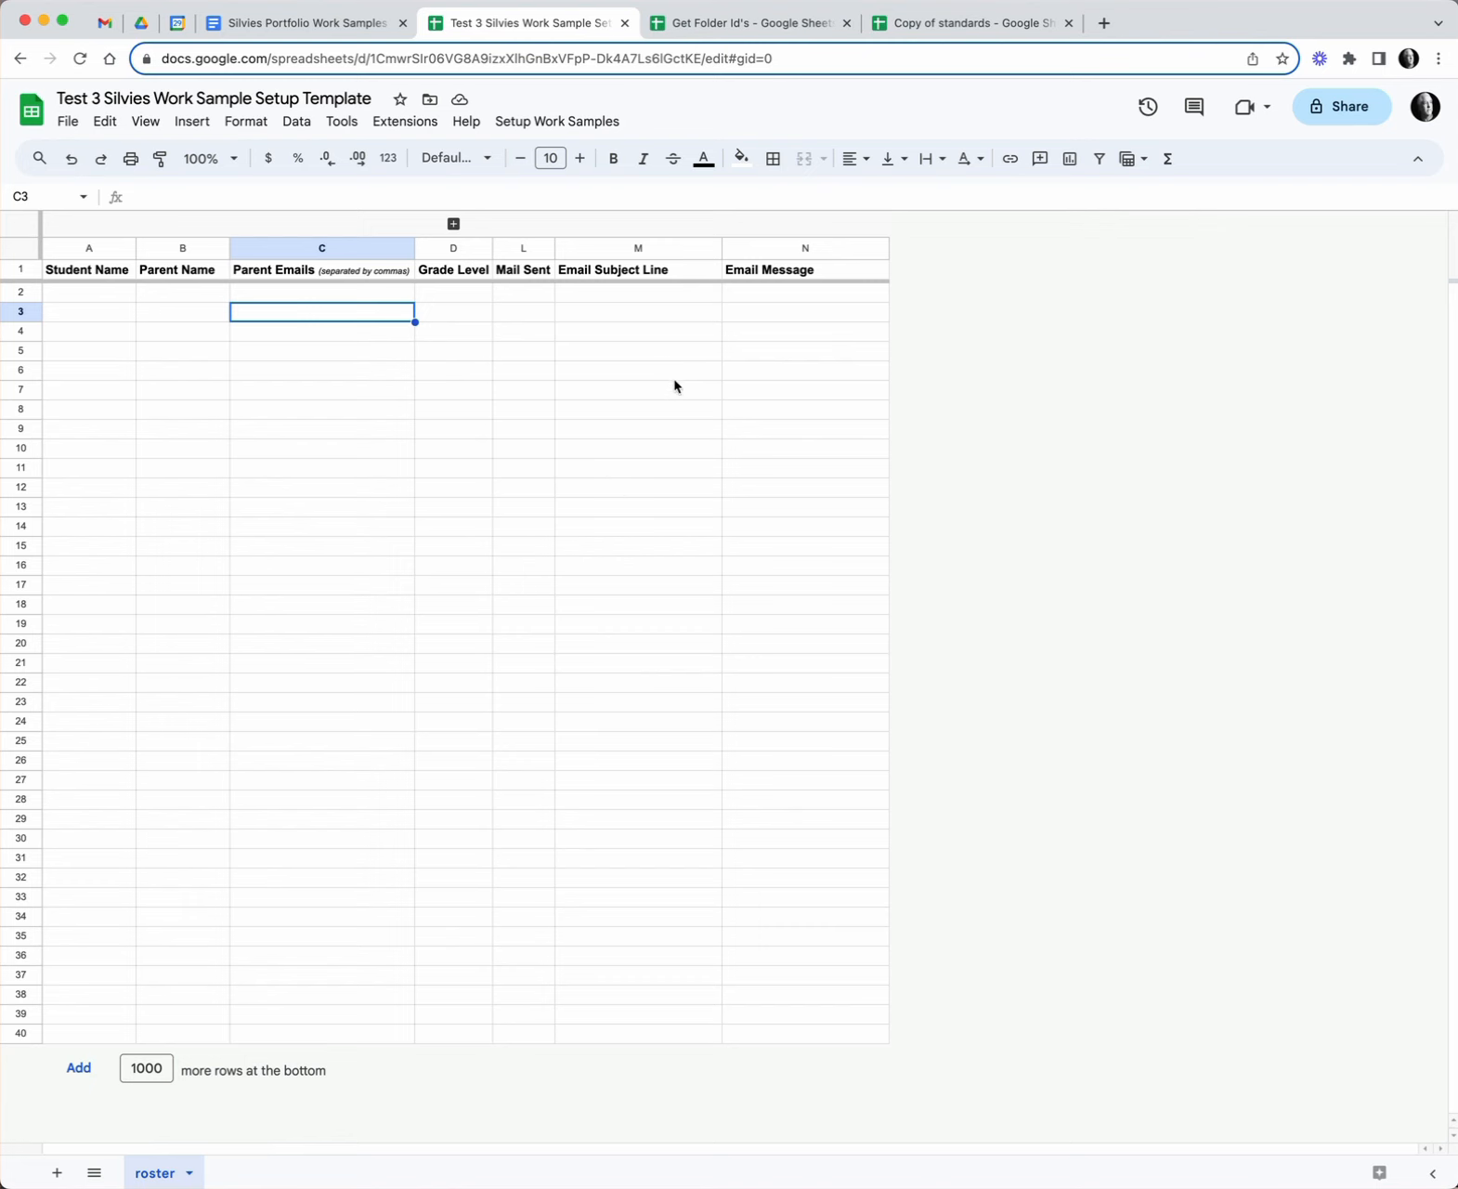
left_click(556, 118)
left_click(570, 159)
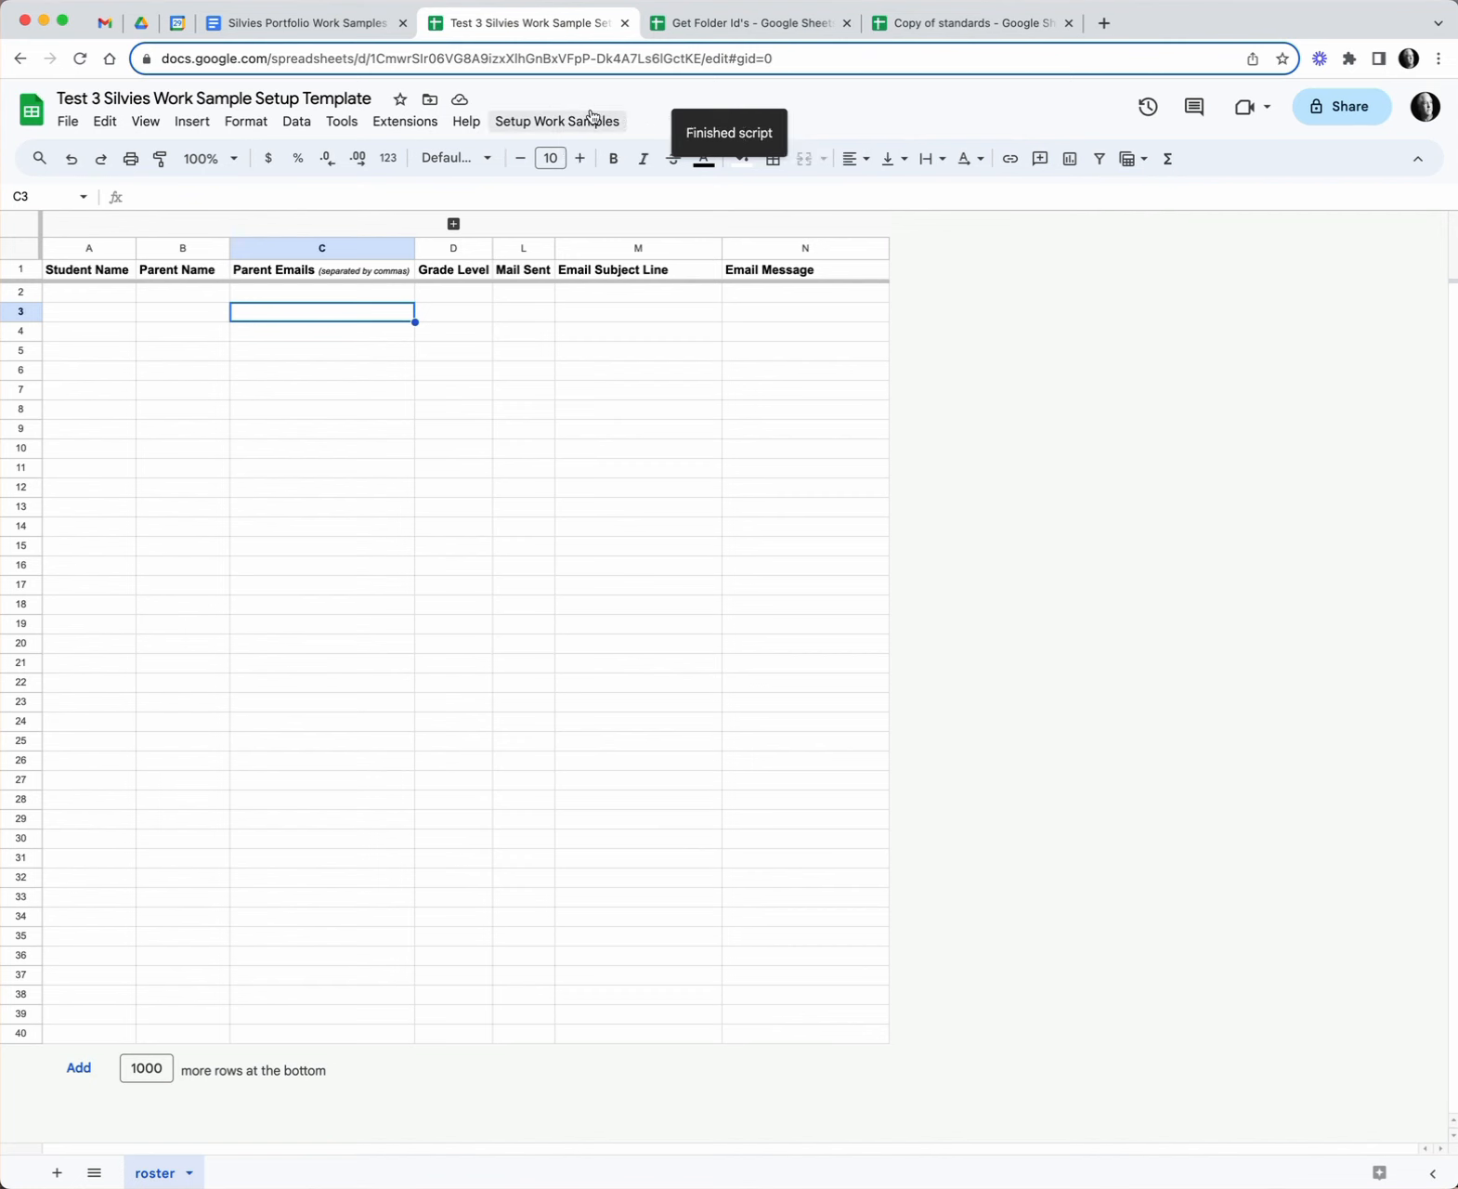
left_click(140, 24)
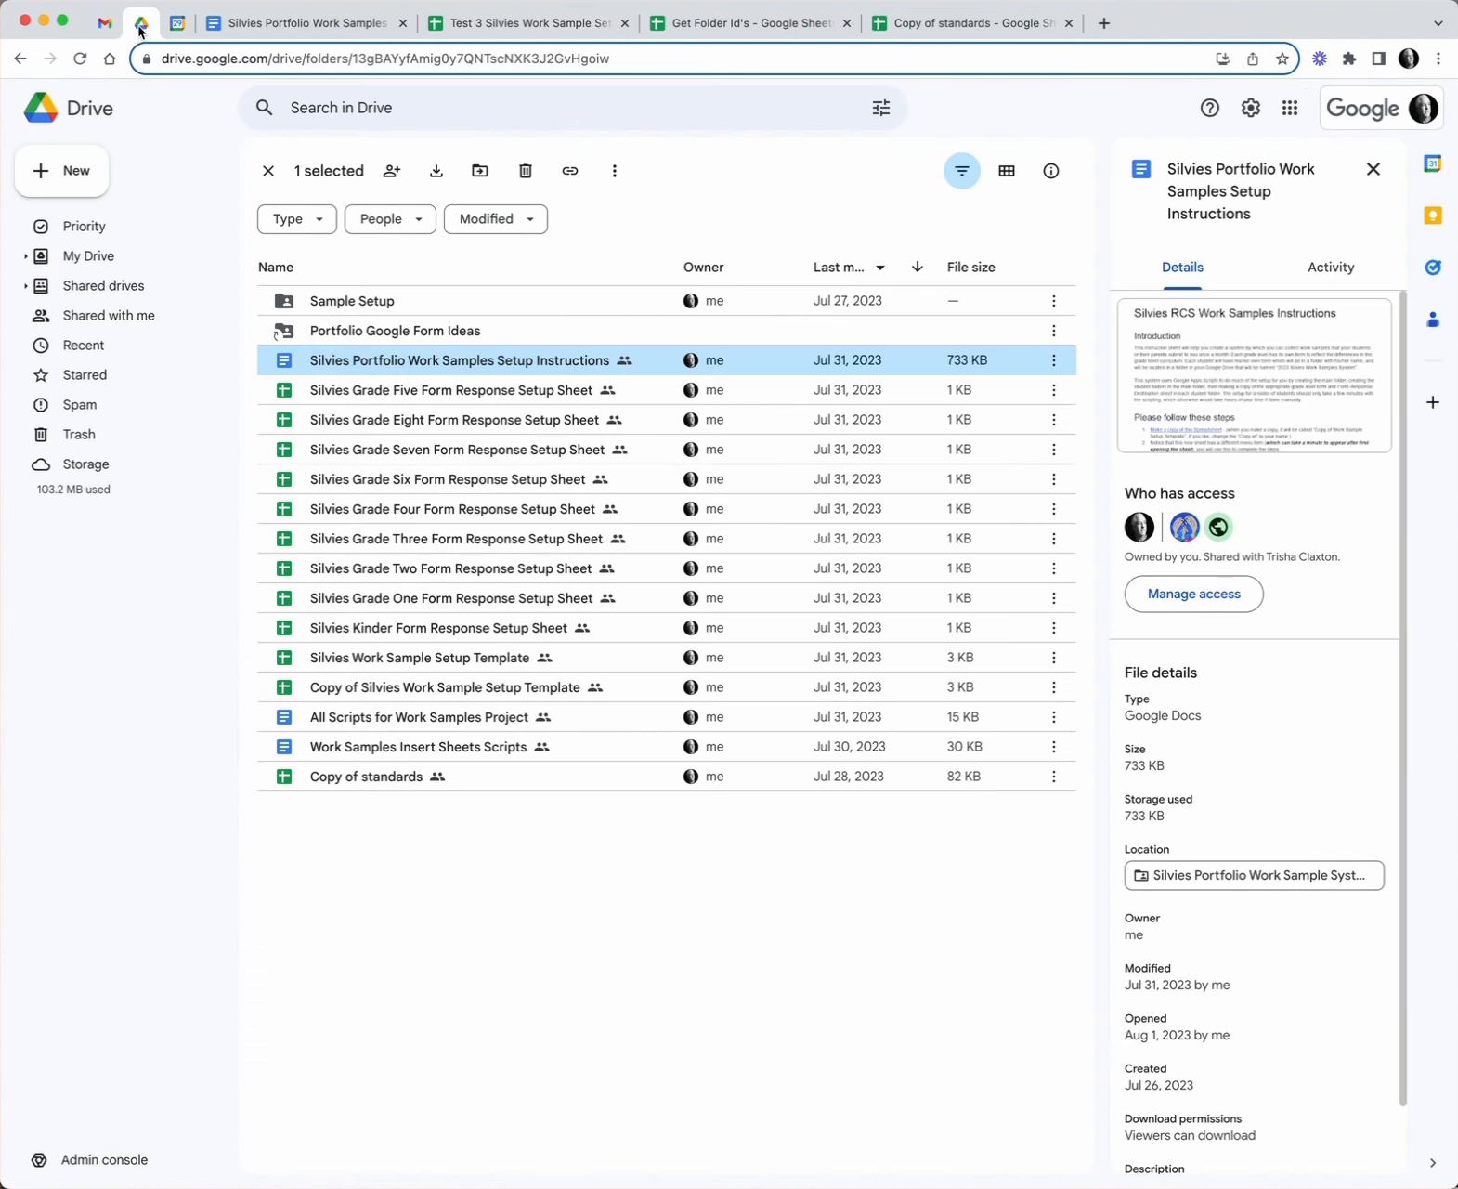
left_click(86, 253)
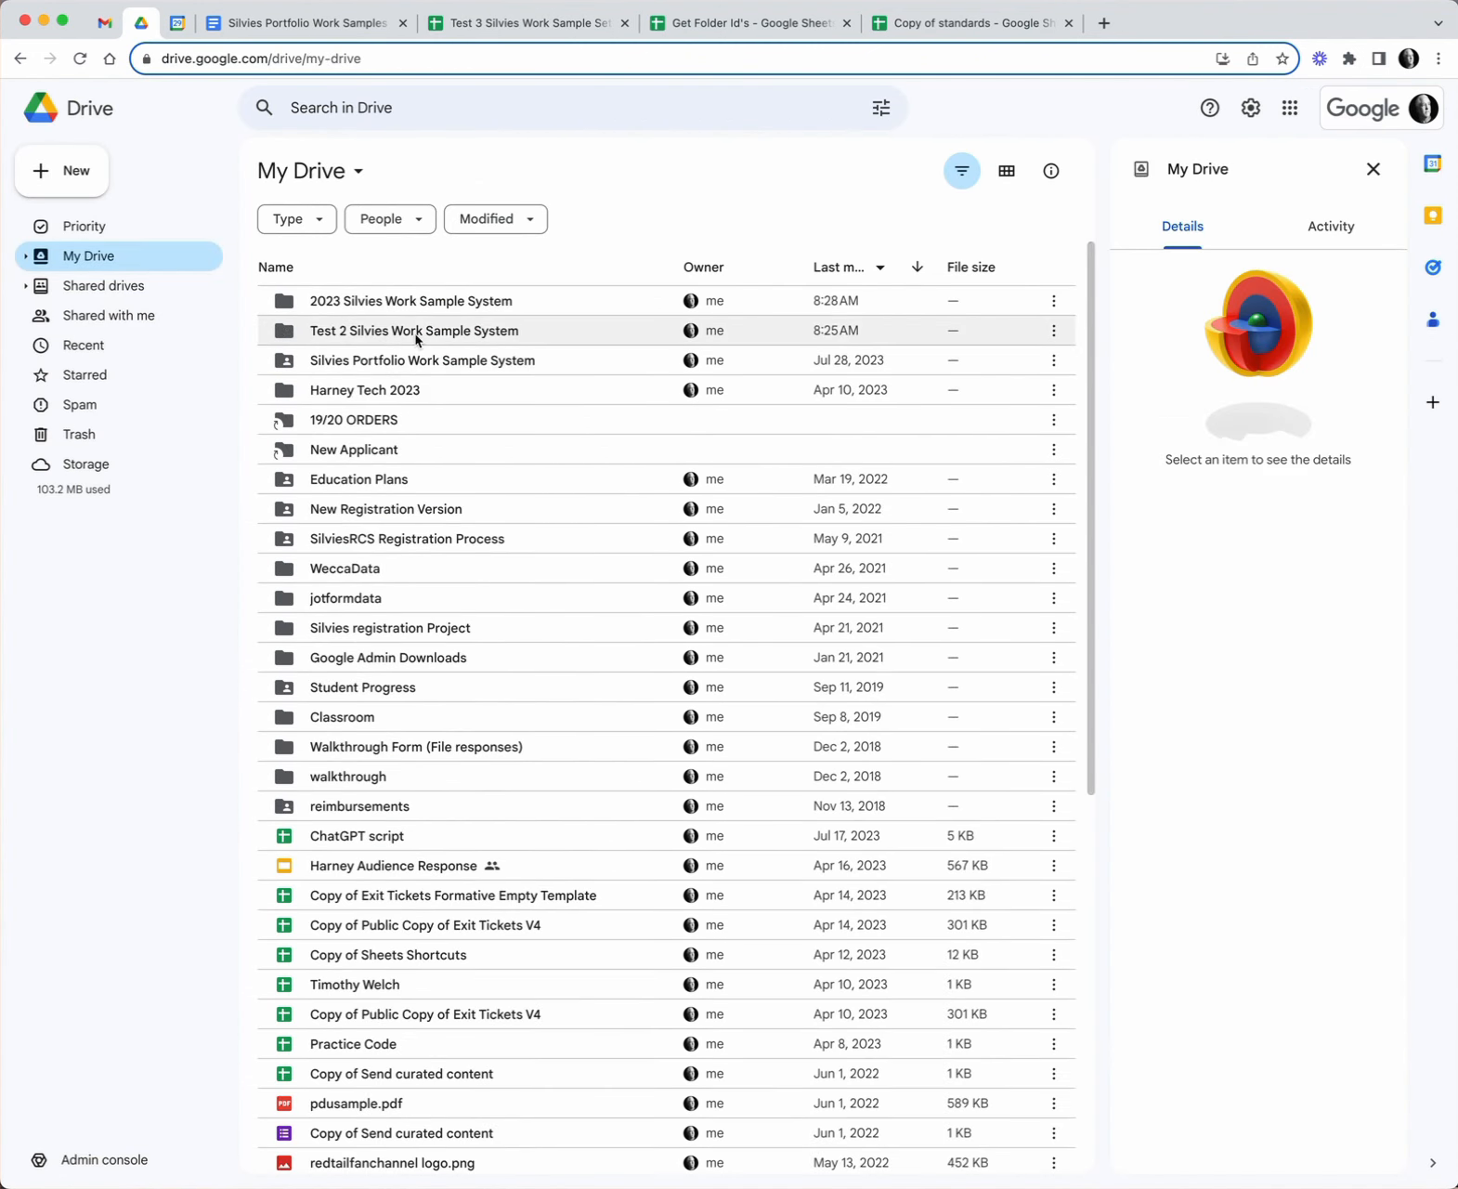
double_click(466, 303)
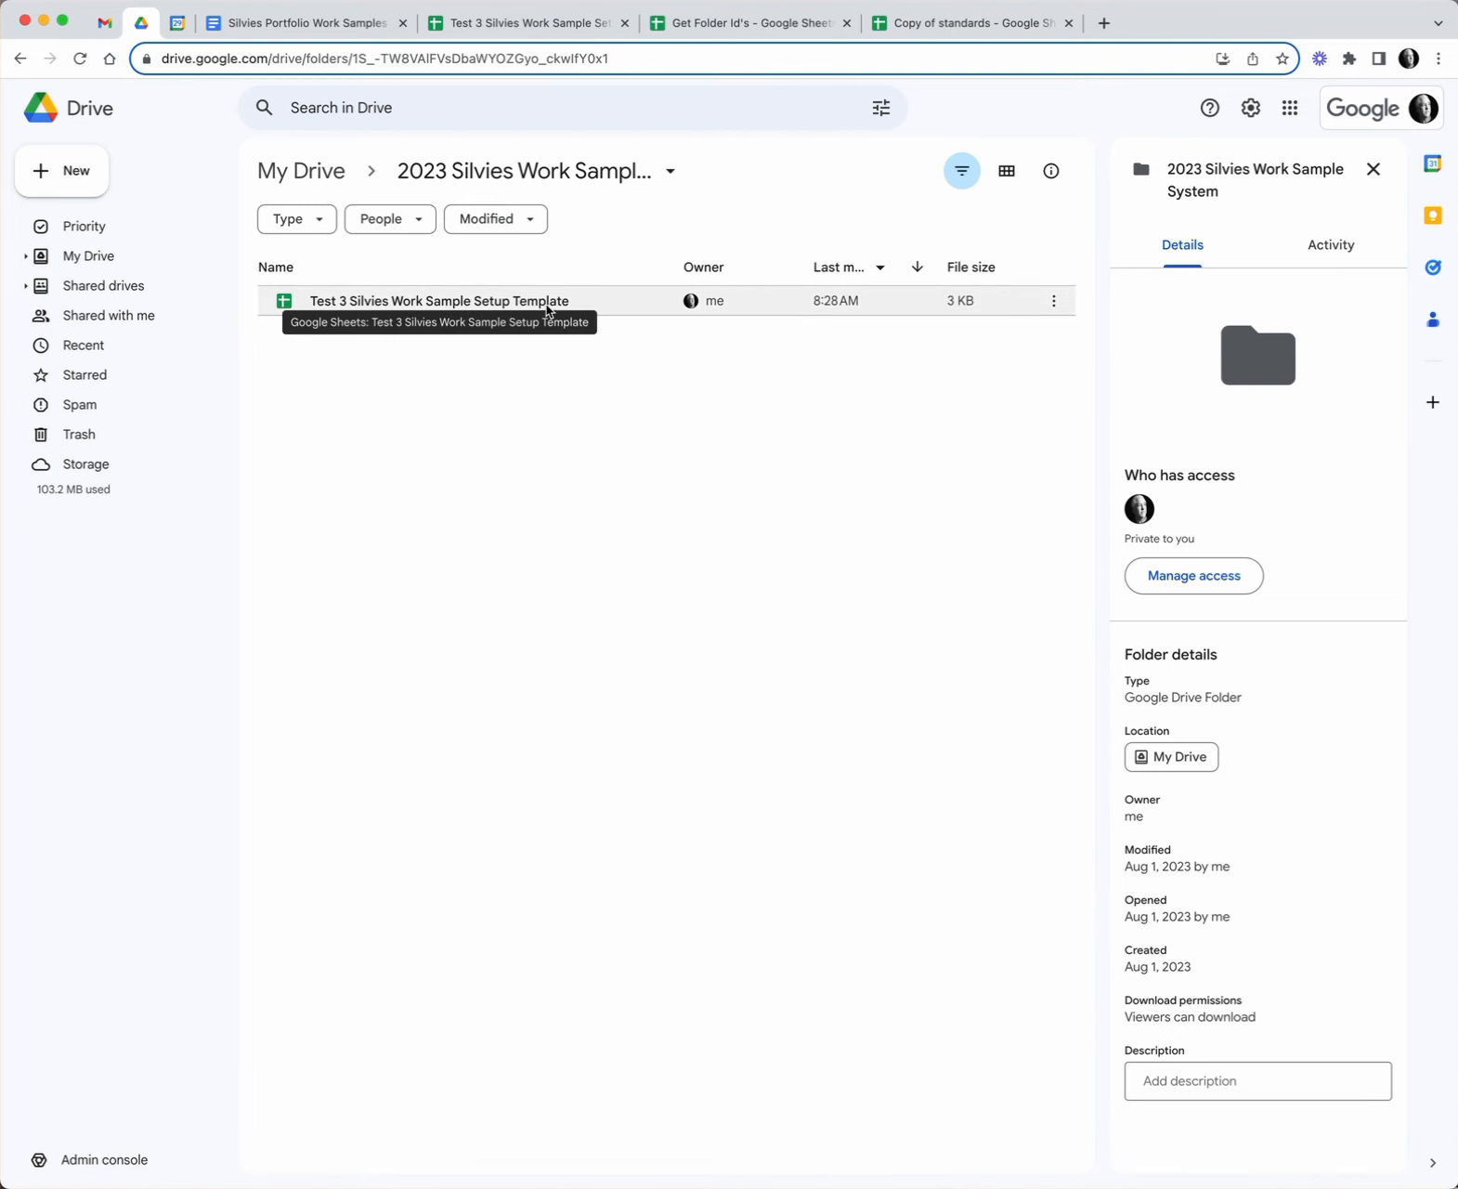
left_click(542, 31)
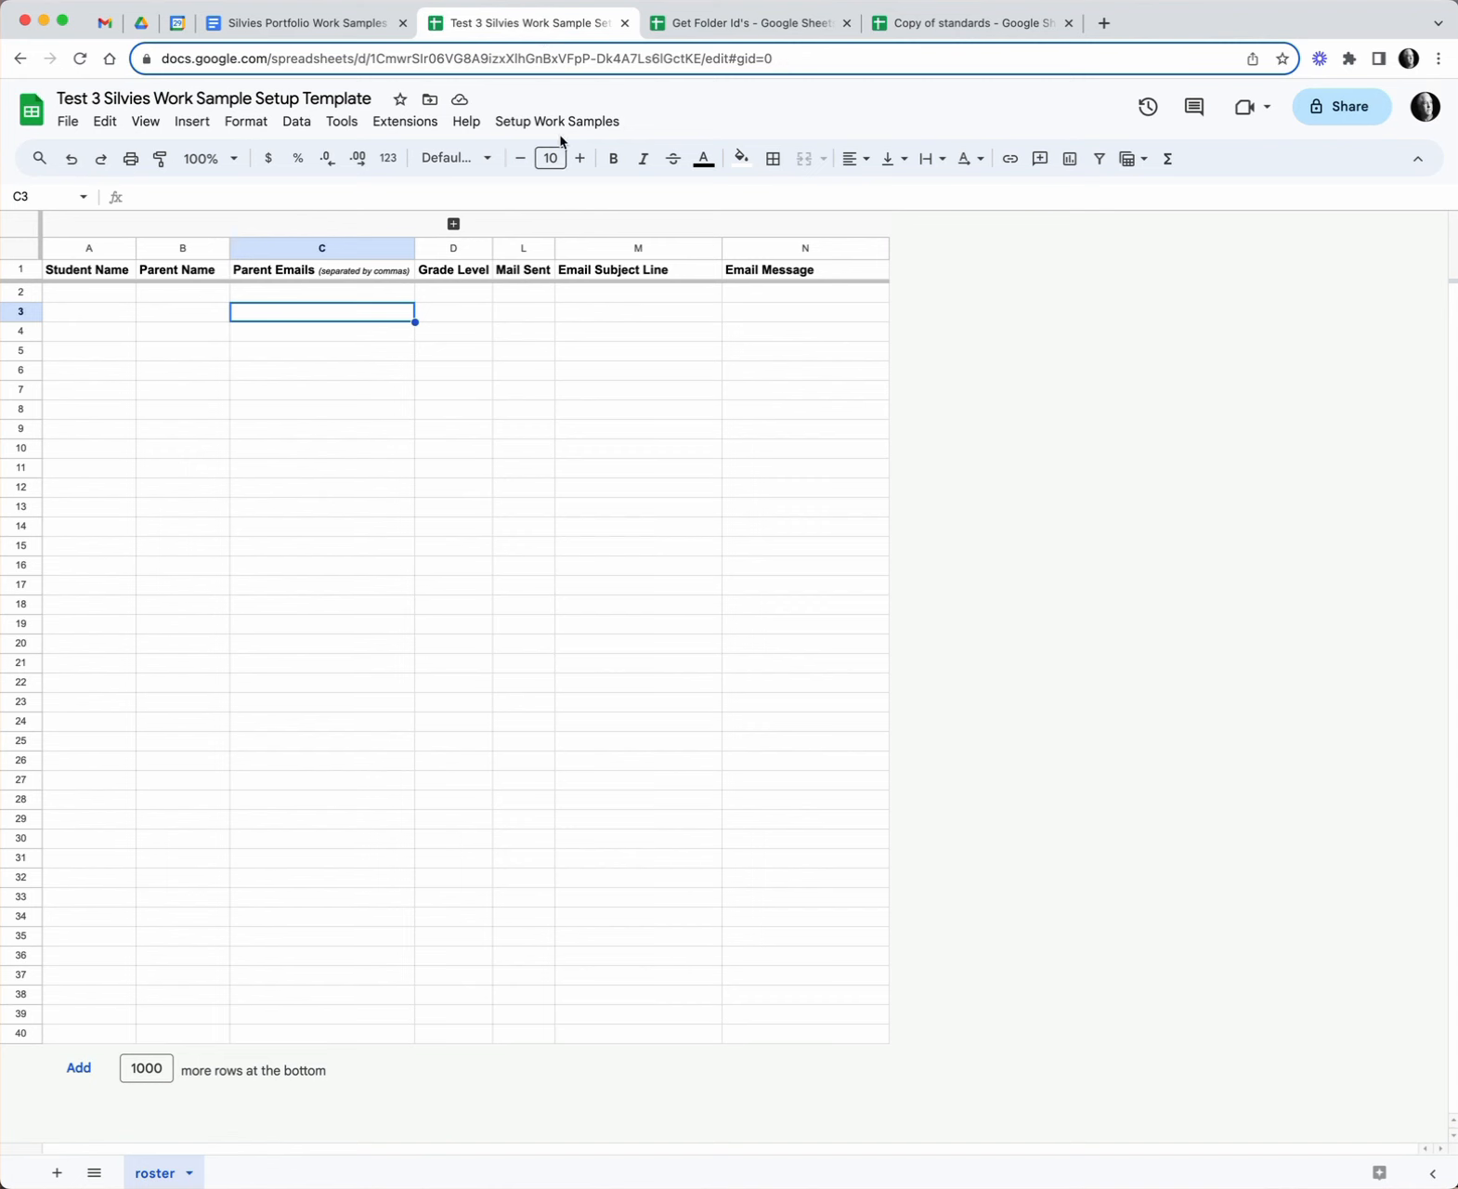
- Enter the student's name, the parent's name and grade level 5 in roster row 2
left_click(103, 297)
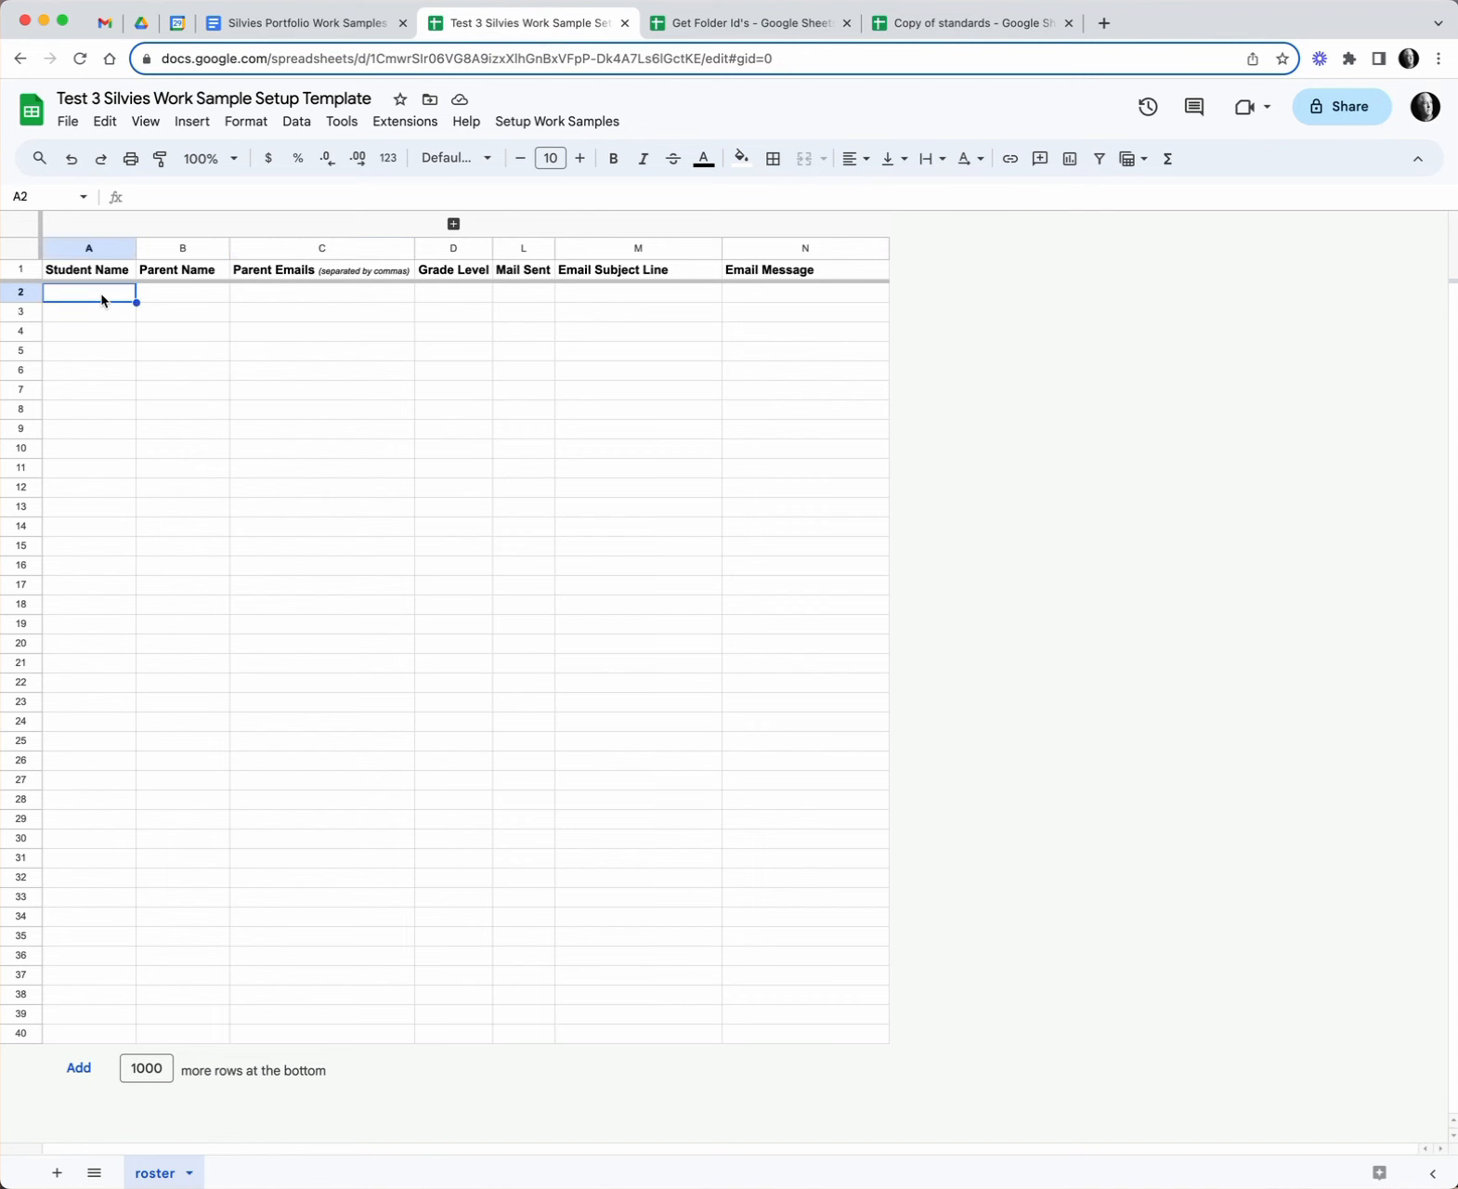
key("Tab")
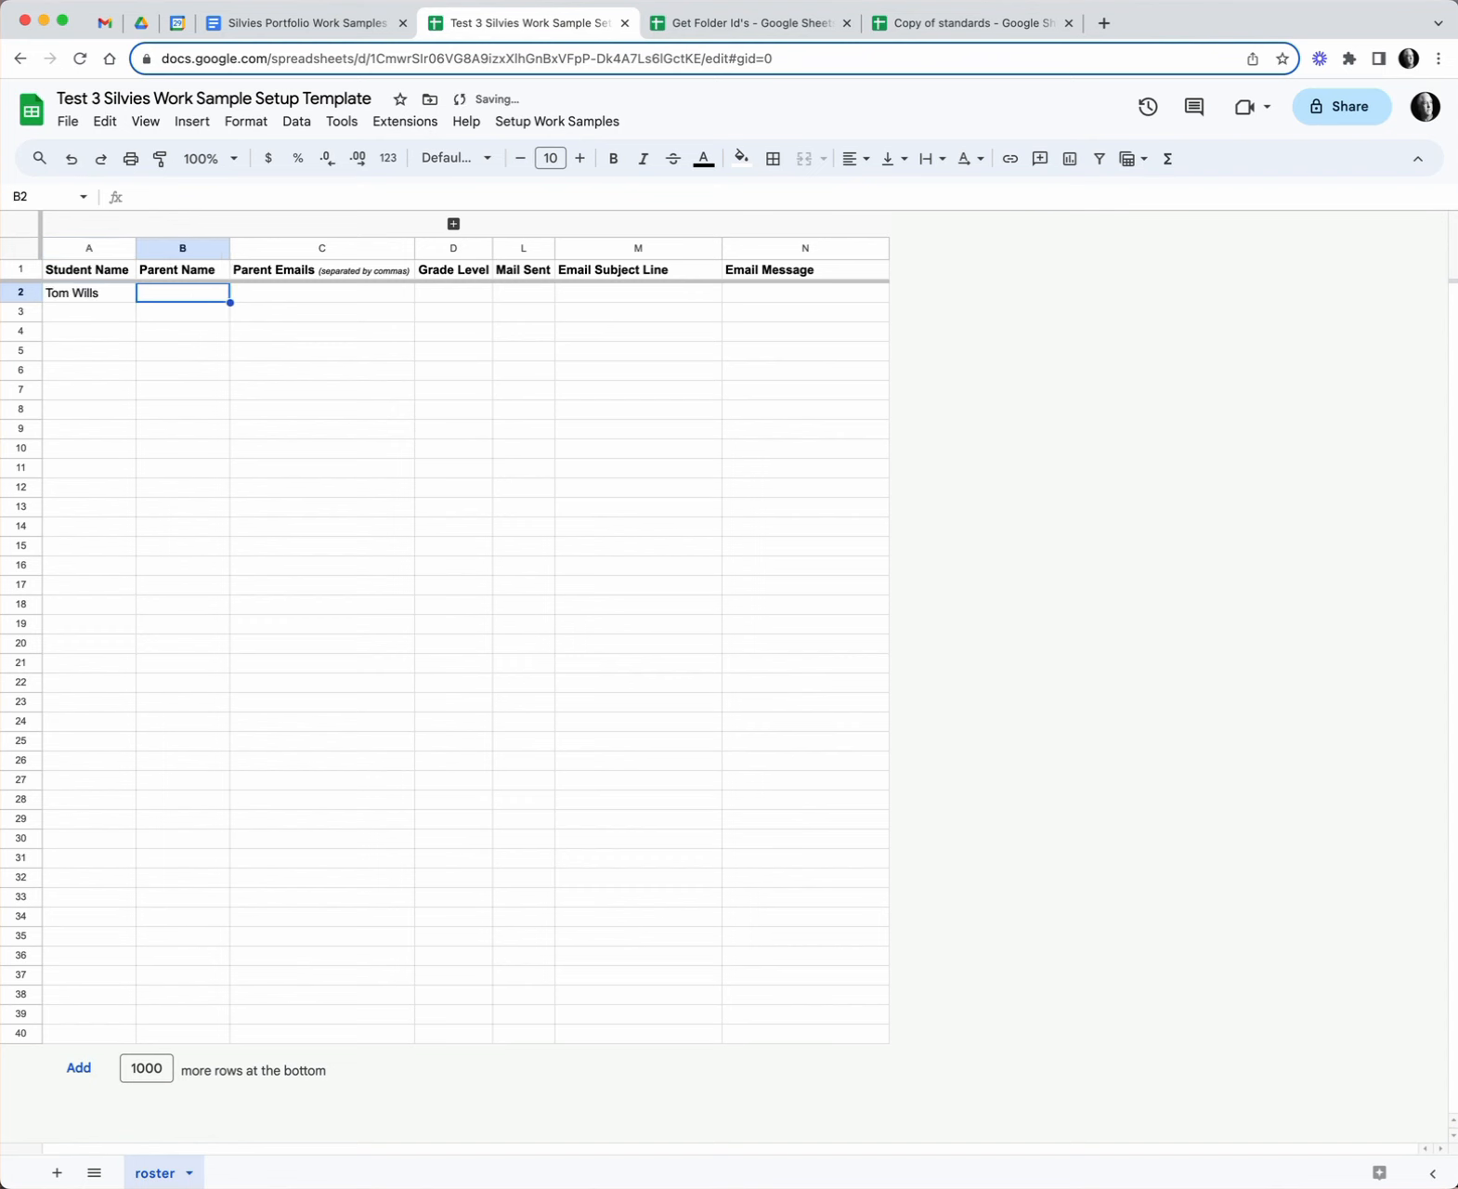
type("Jeanine")
key("Tab")
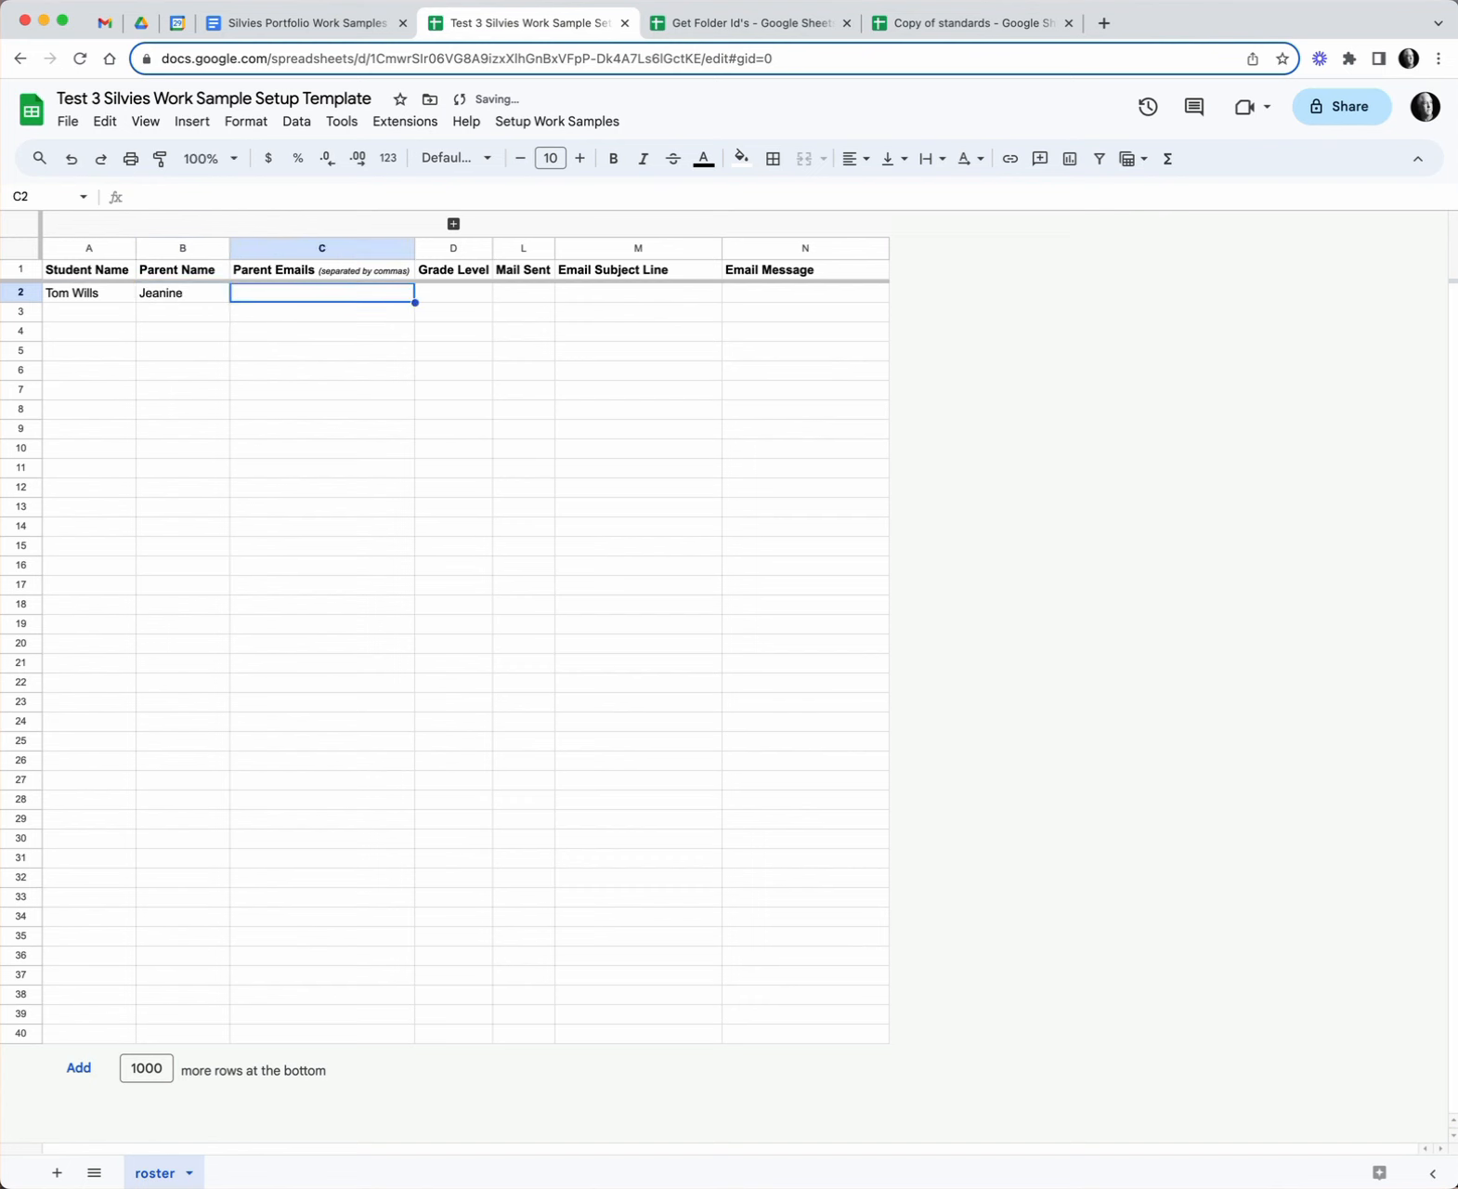
key("Tab")
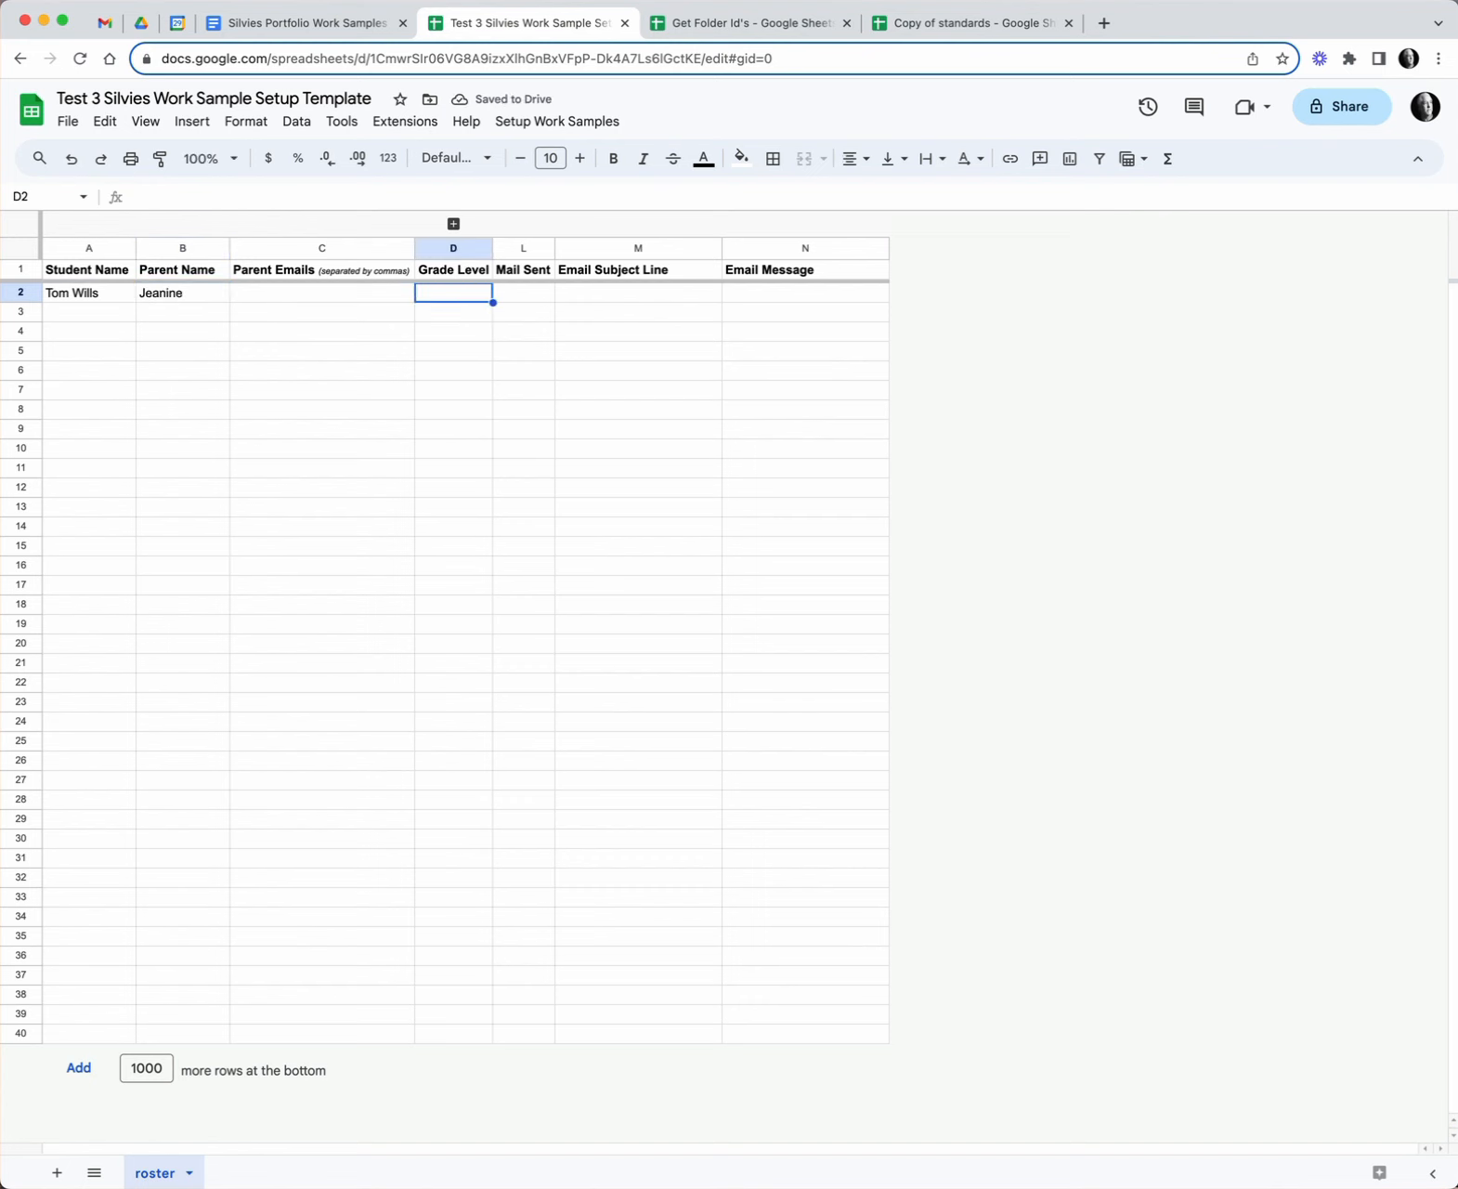
type("5")
key("Tab")
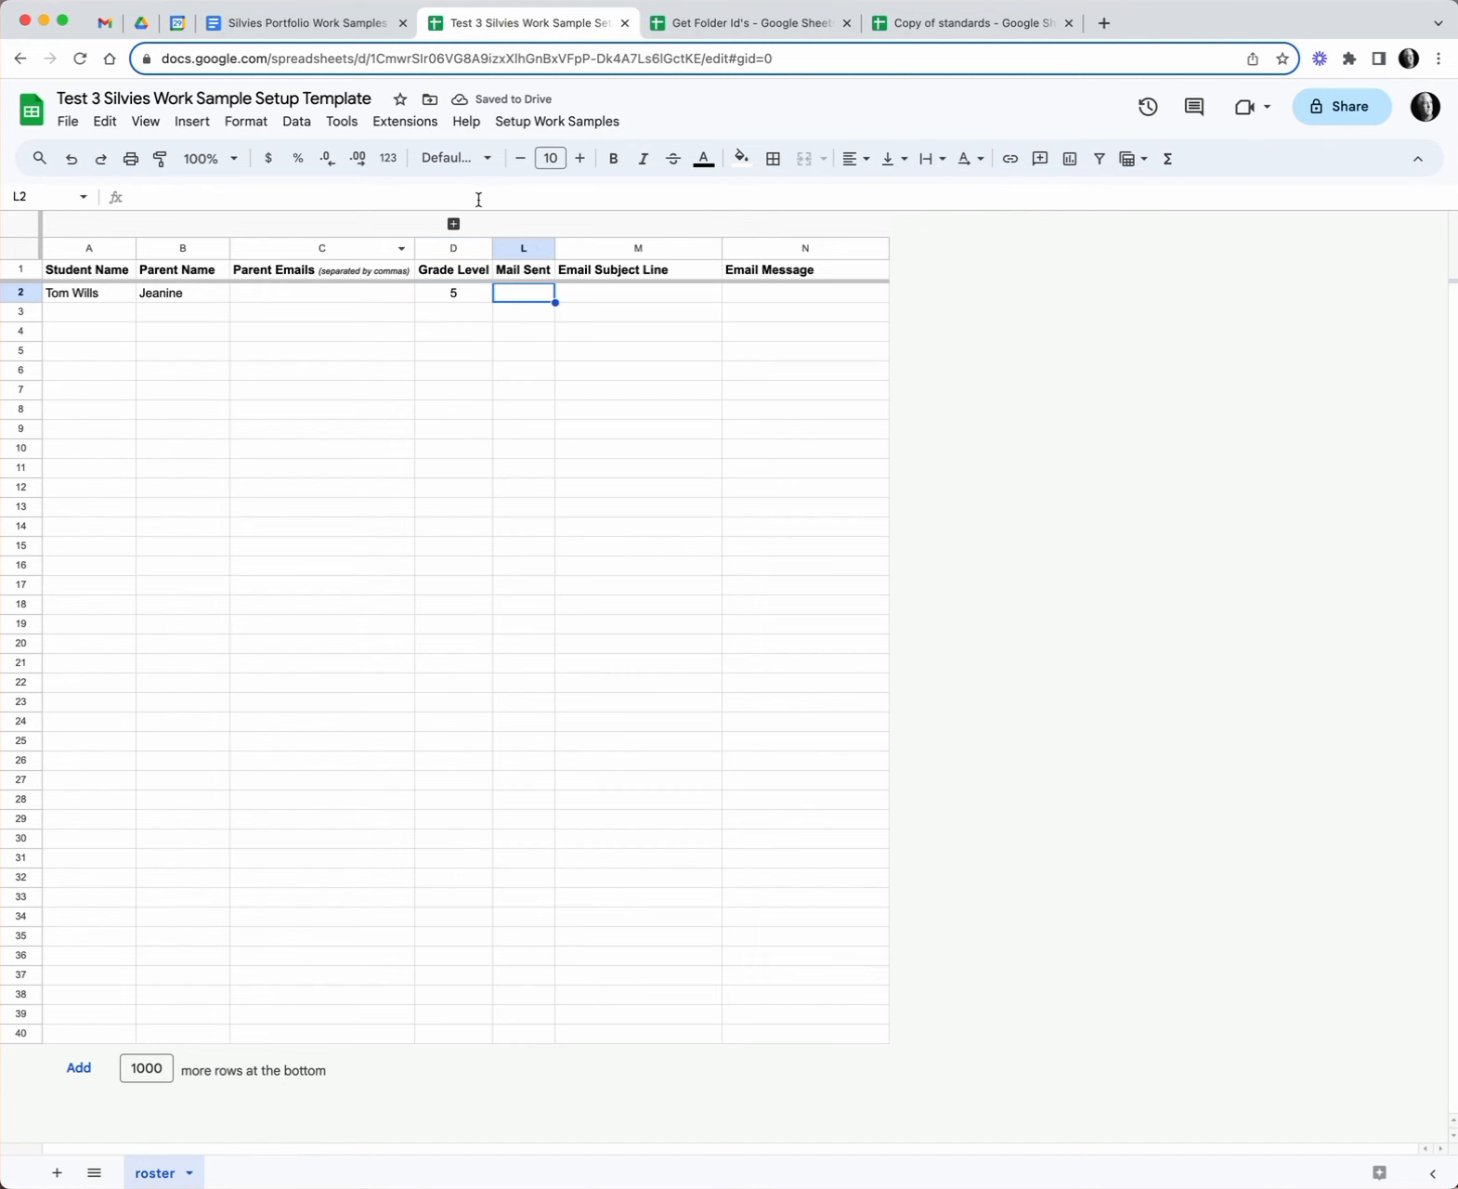
- Re-enter grade level 5 in D2 with grouped columns E–K expanded, then collapse them
left_click(454, 226)
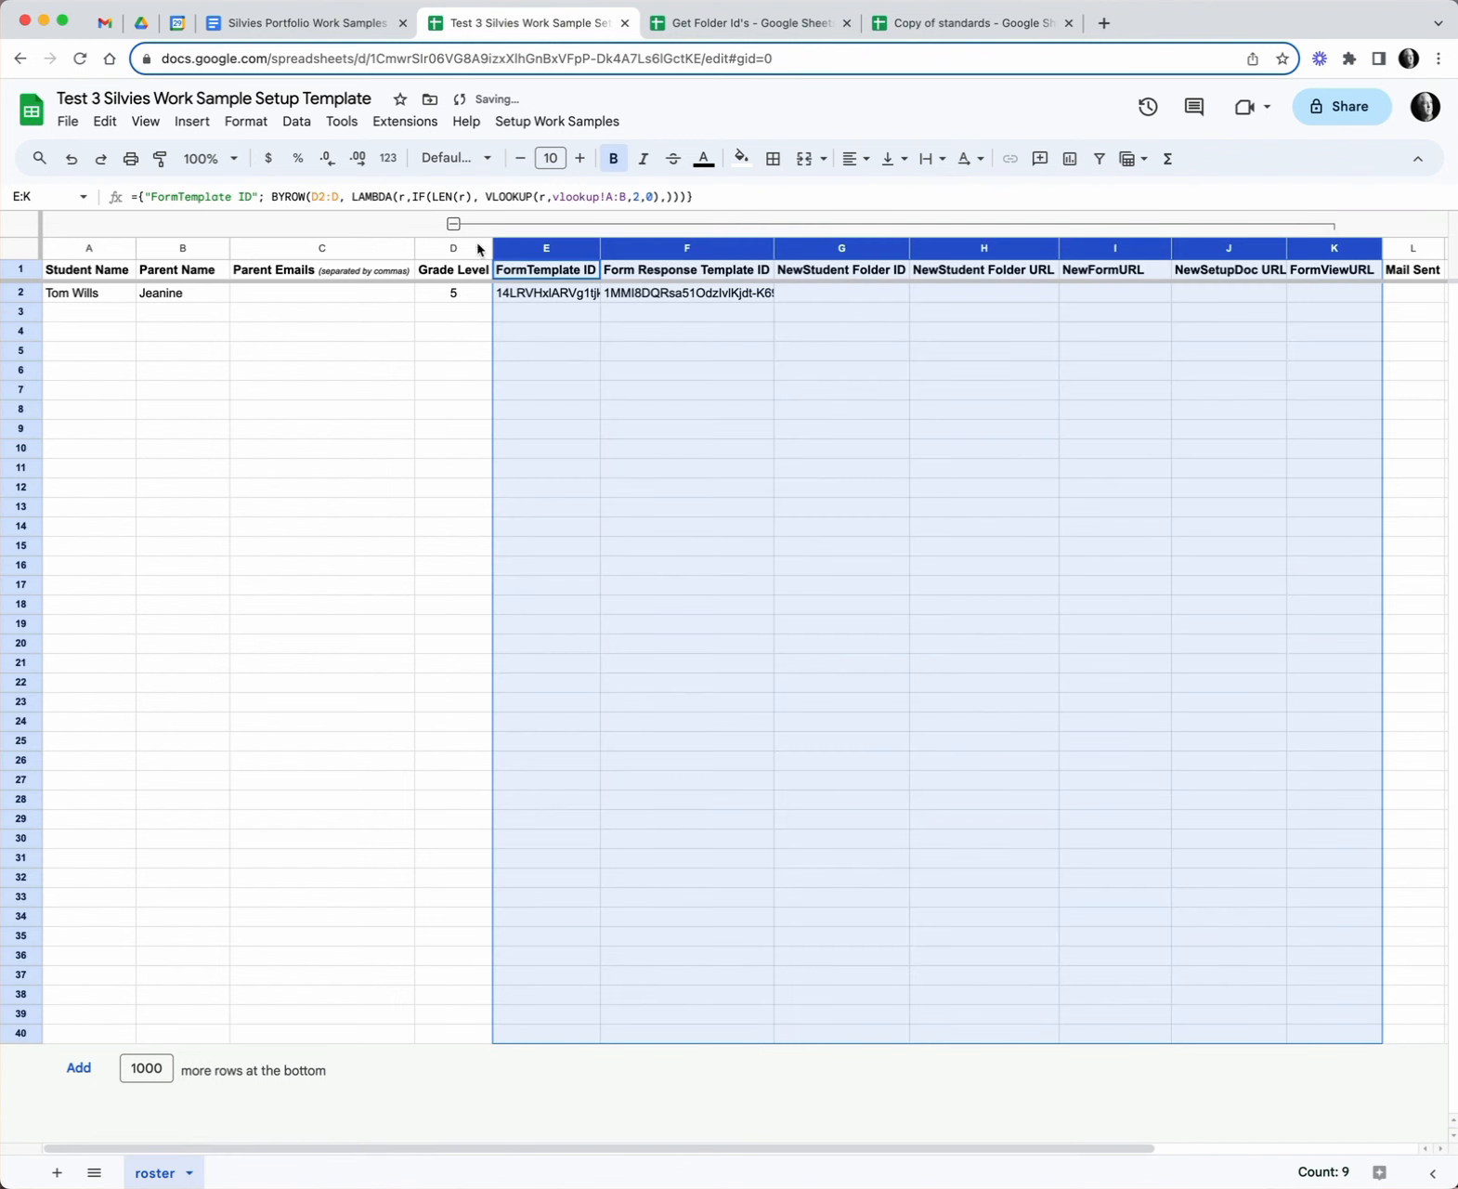
left_click(458, 295)
key("Delete")
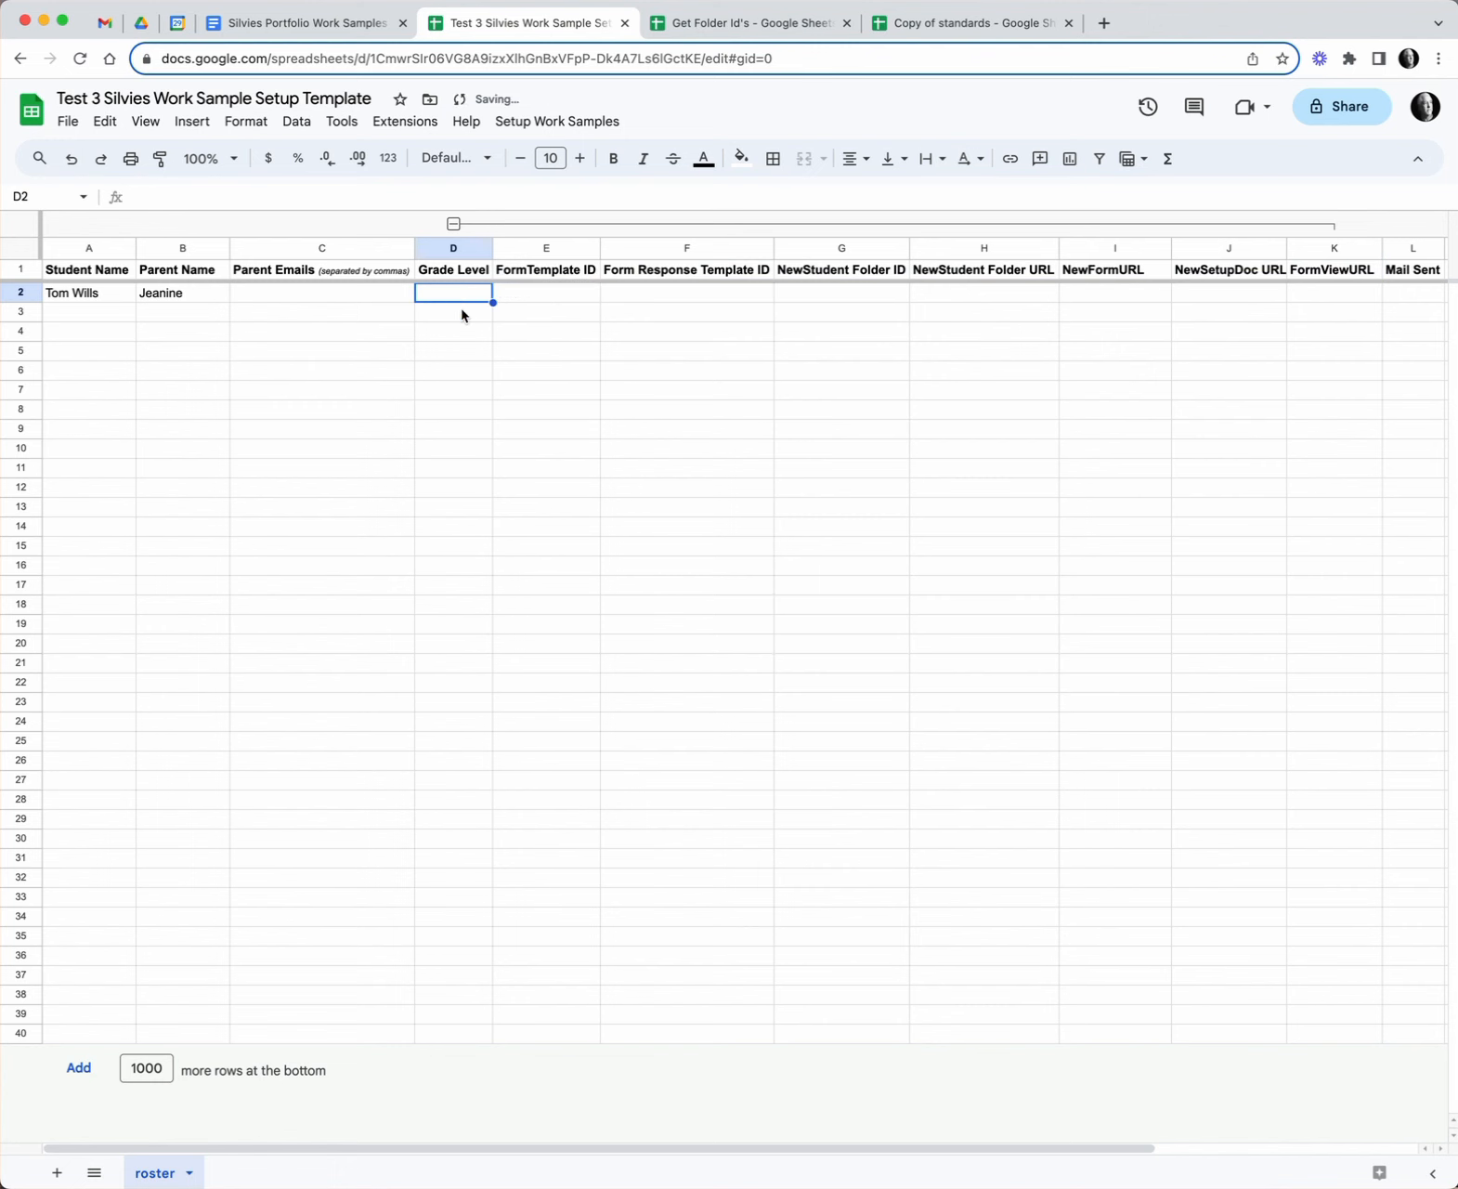
type("5")
key("Return")
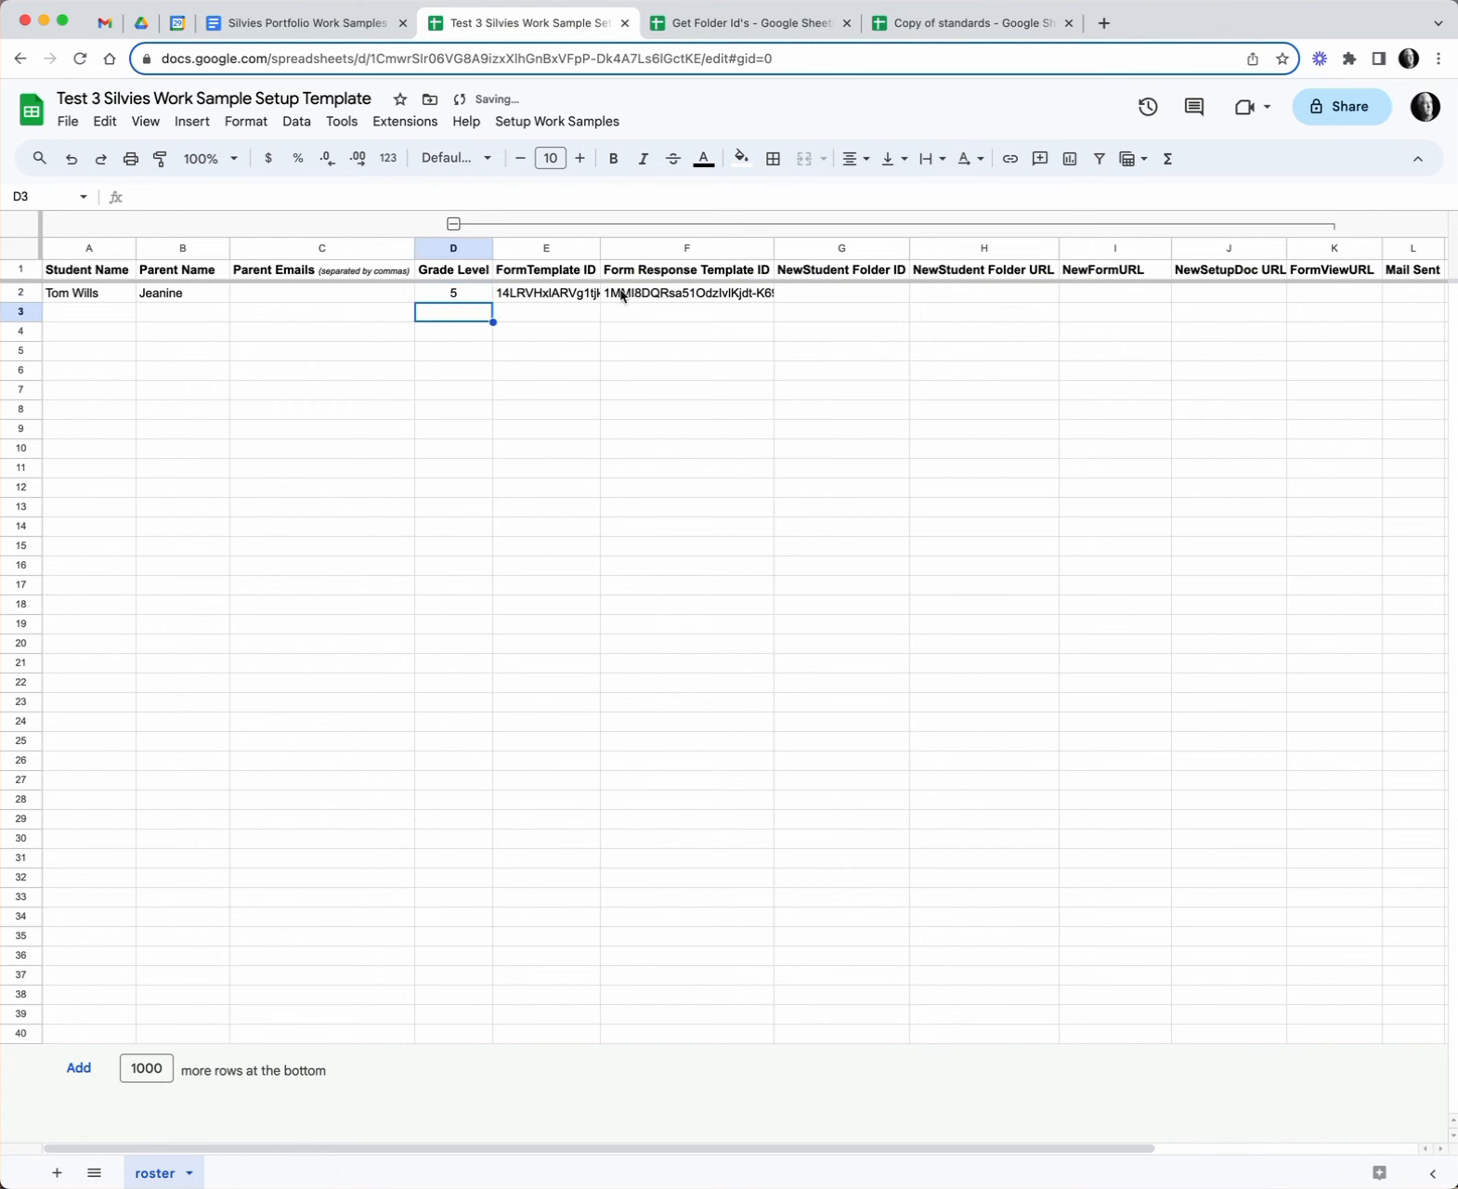
left_click(454, 223)
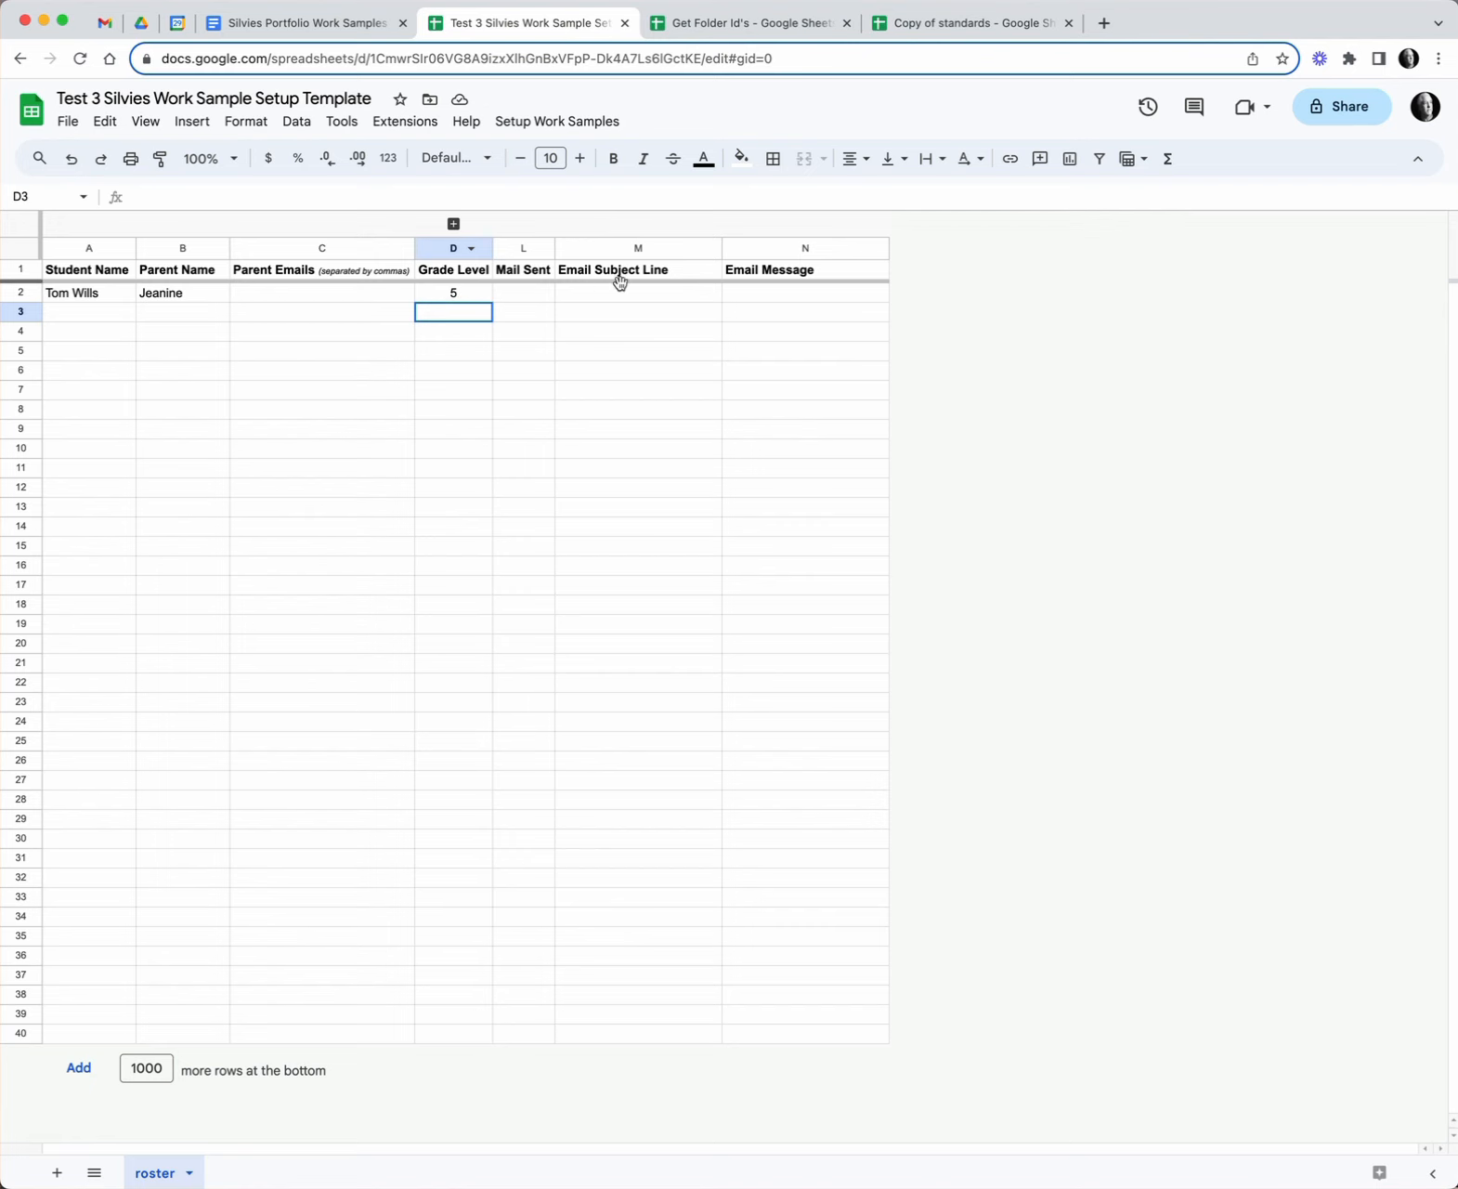
- Fill in the parent's e-mail address in the student's Parent Emails cell
left_click(290, 296)
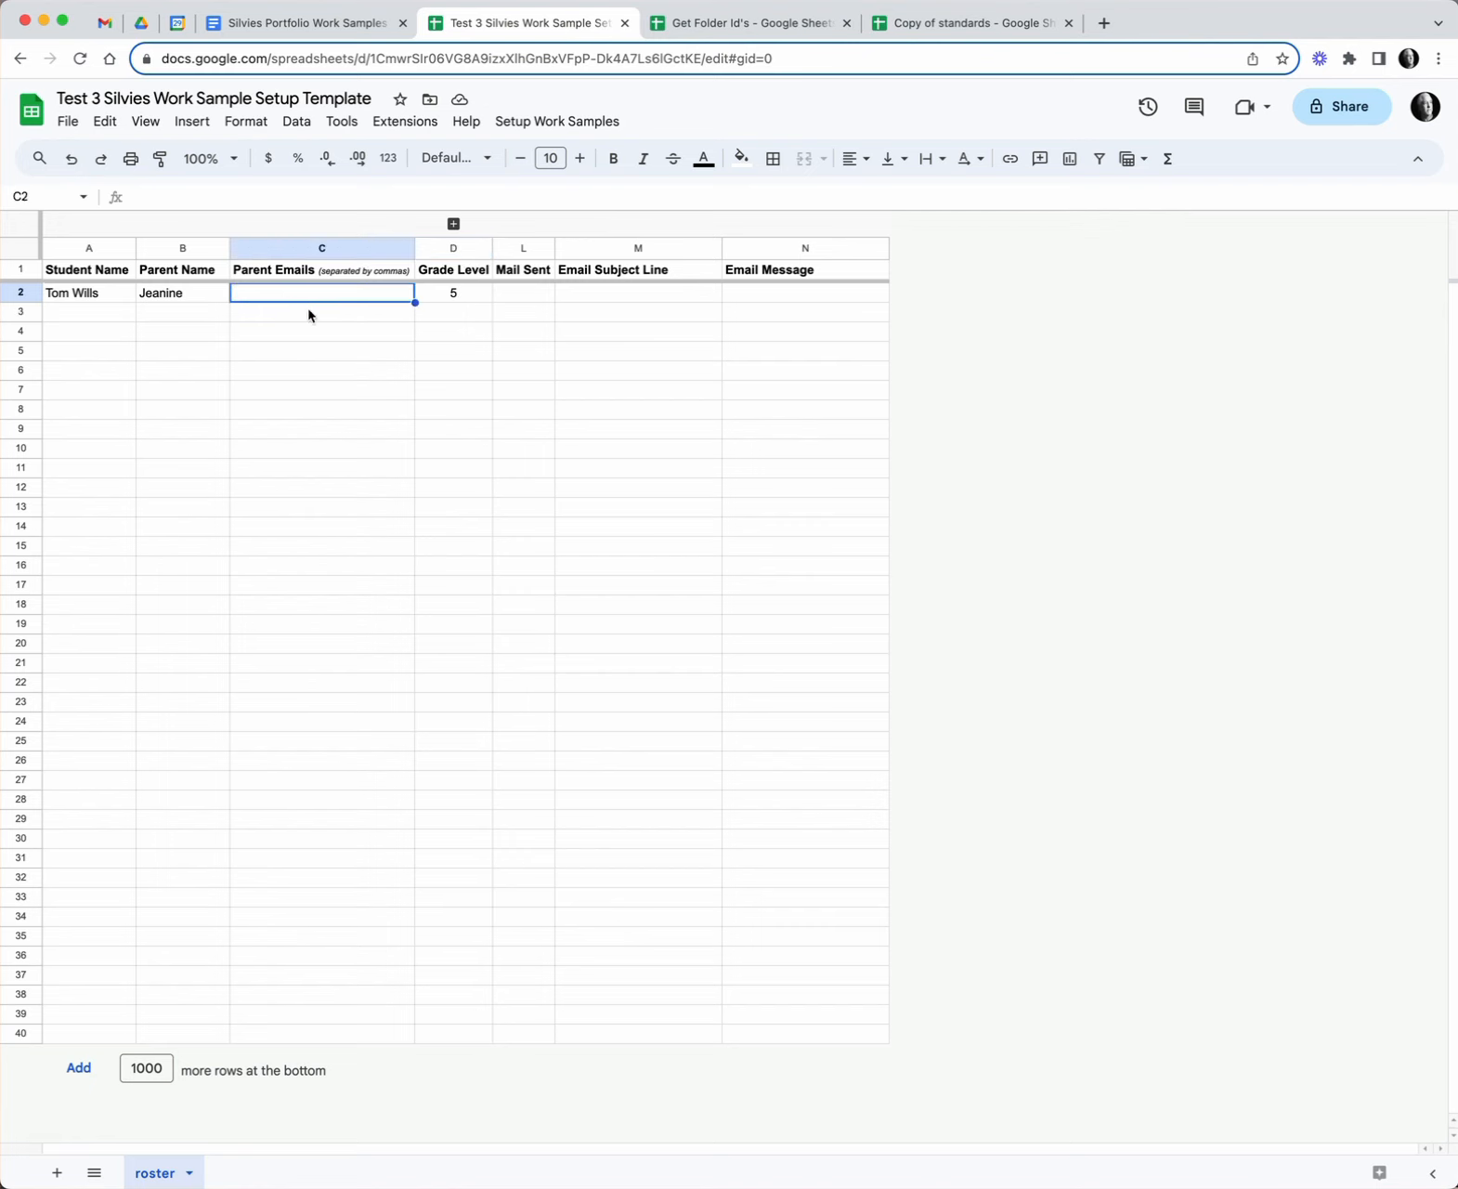
key("Return")
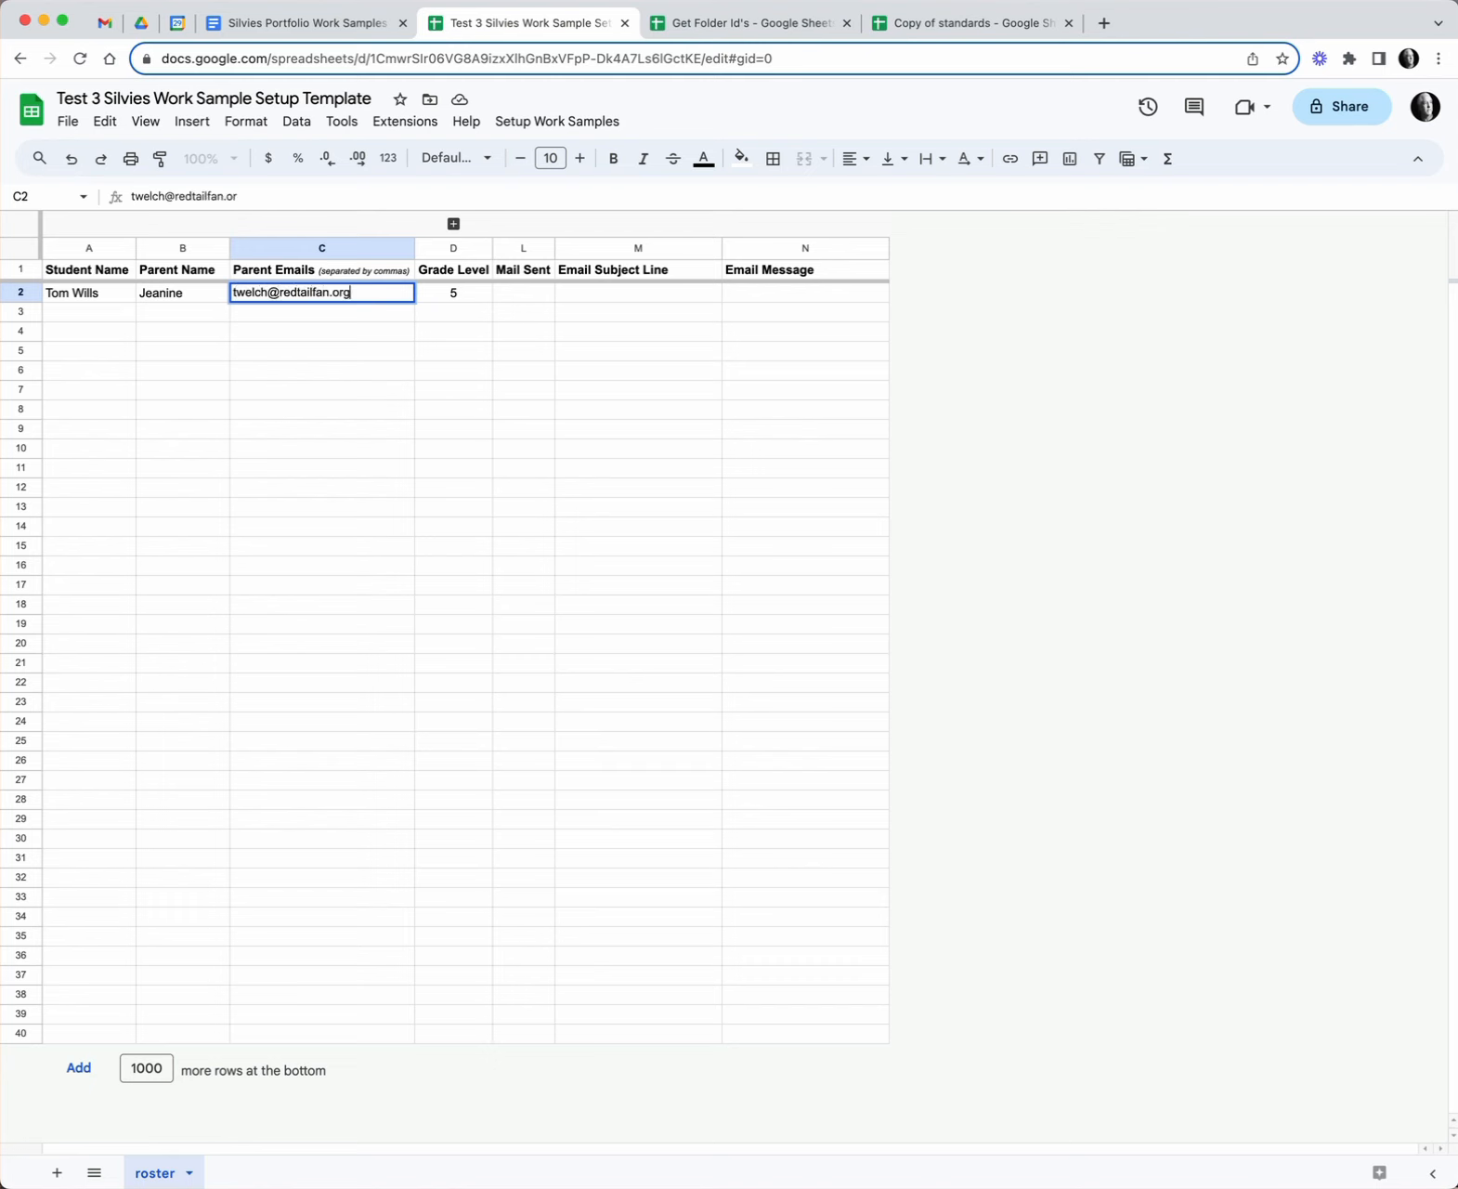
key("Return")
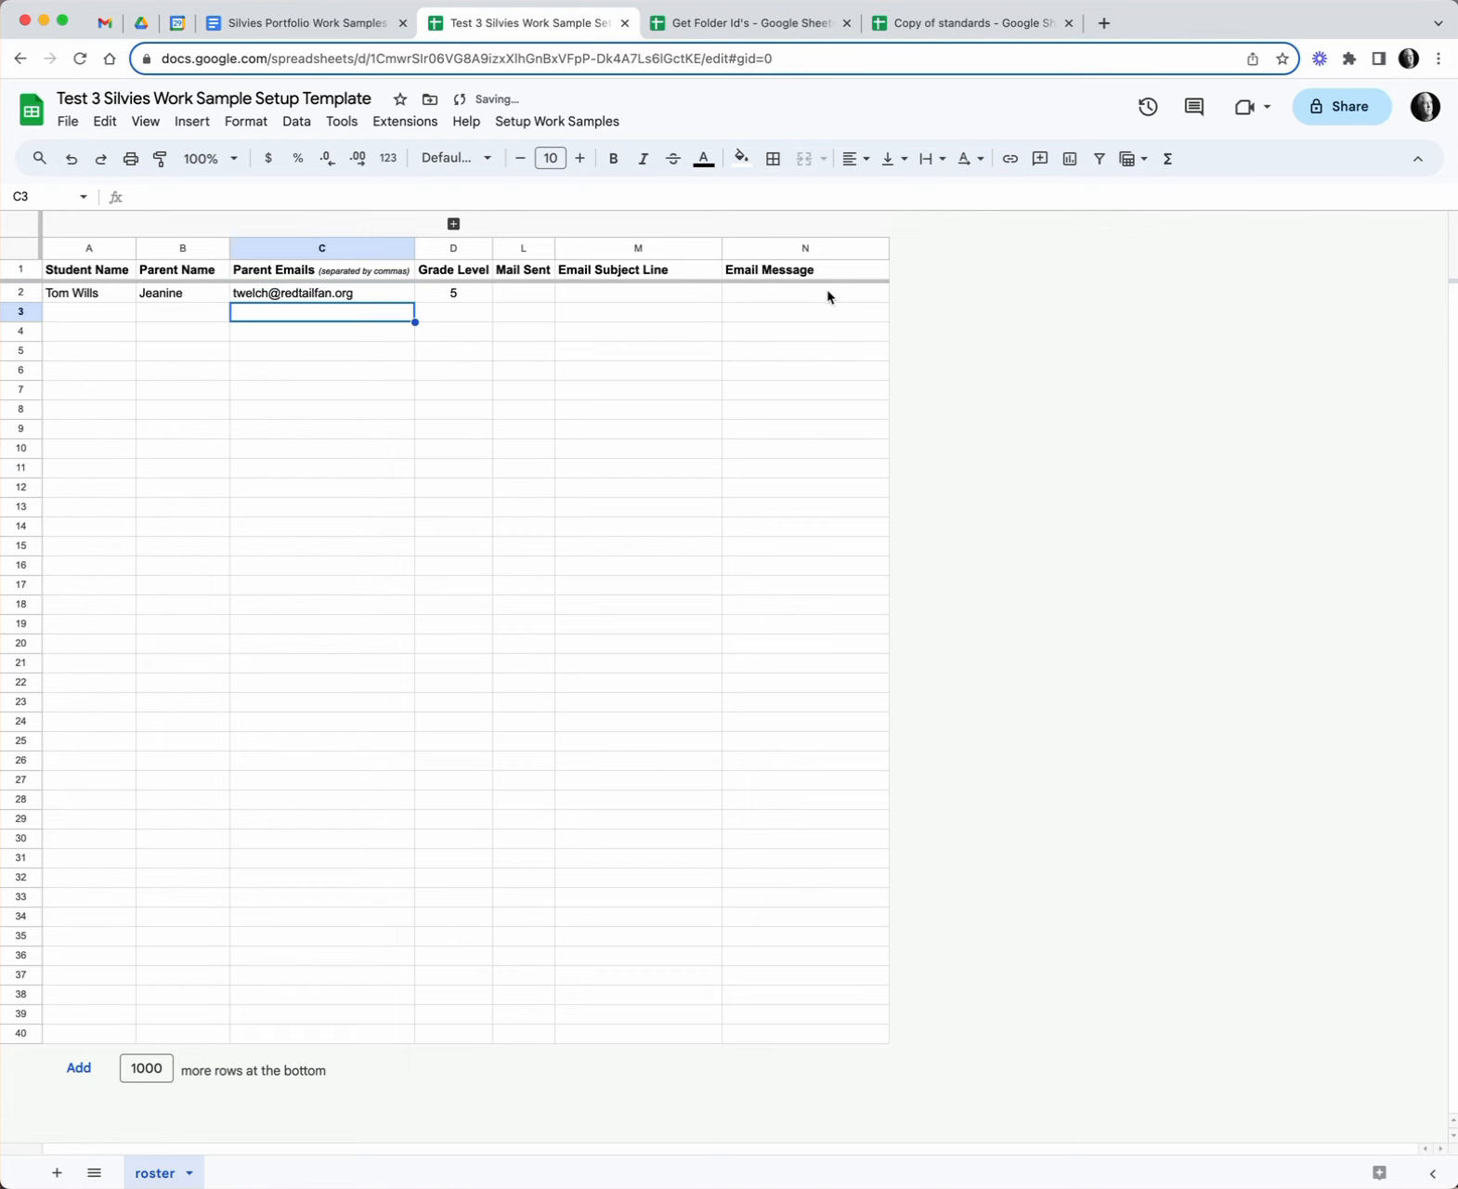
left_click(543, 125)
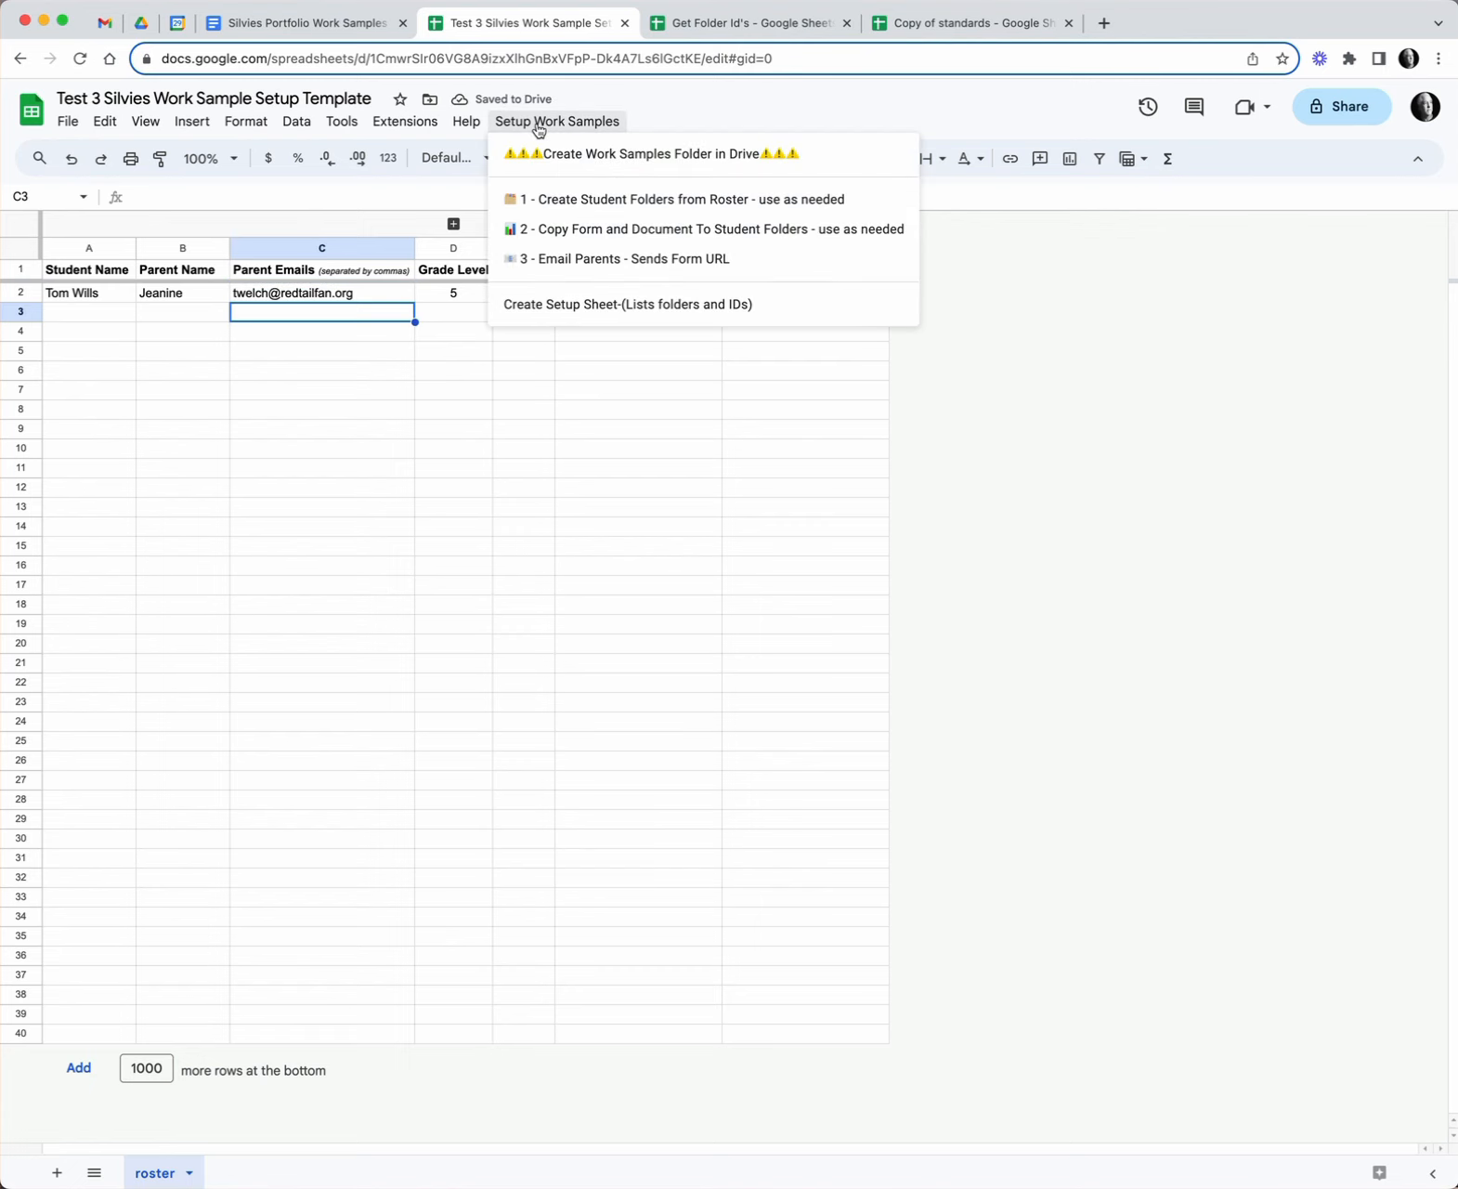
- Run Setup Work Samples > 1 - Create Student Folders from Roster
left_click(651, 203)
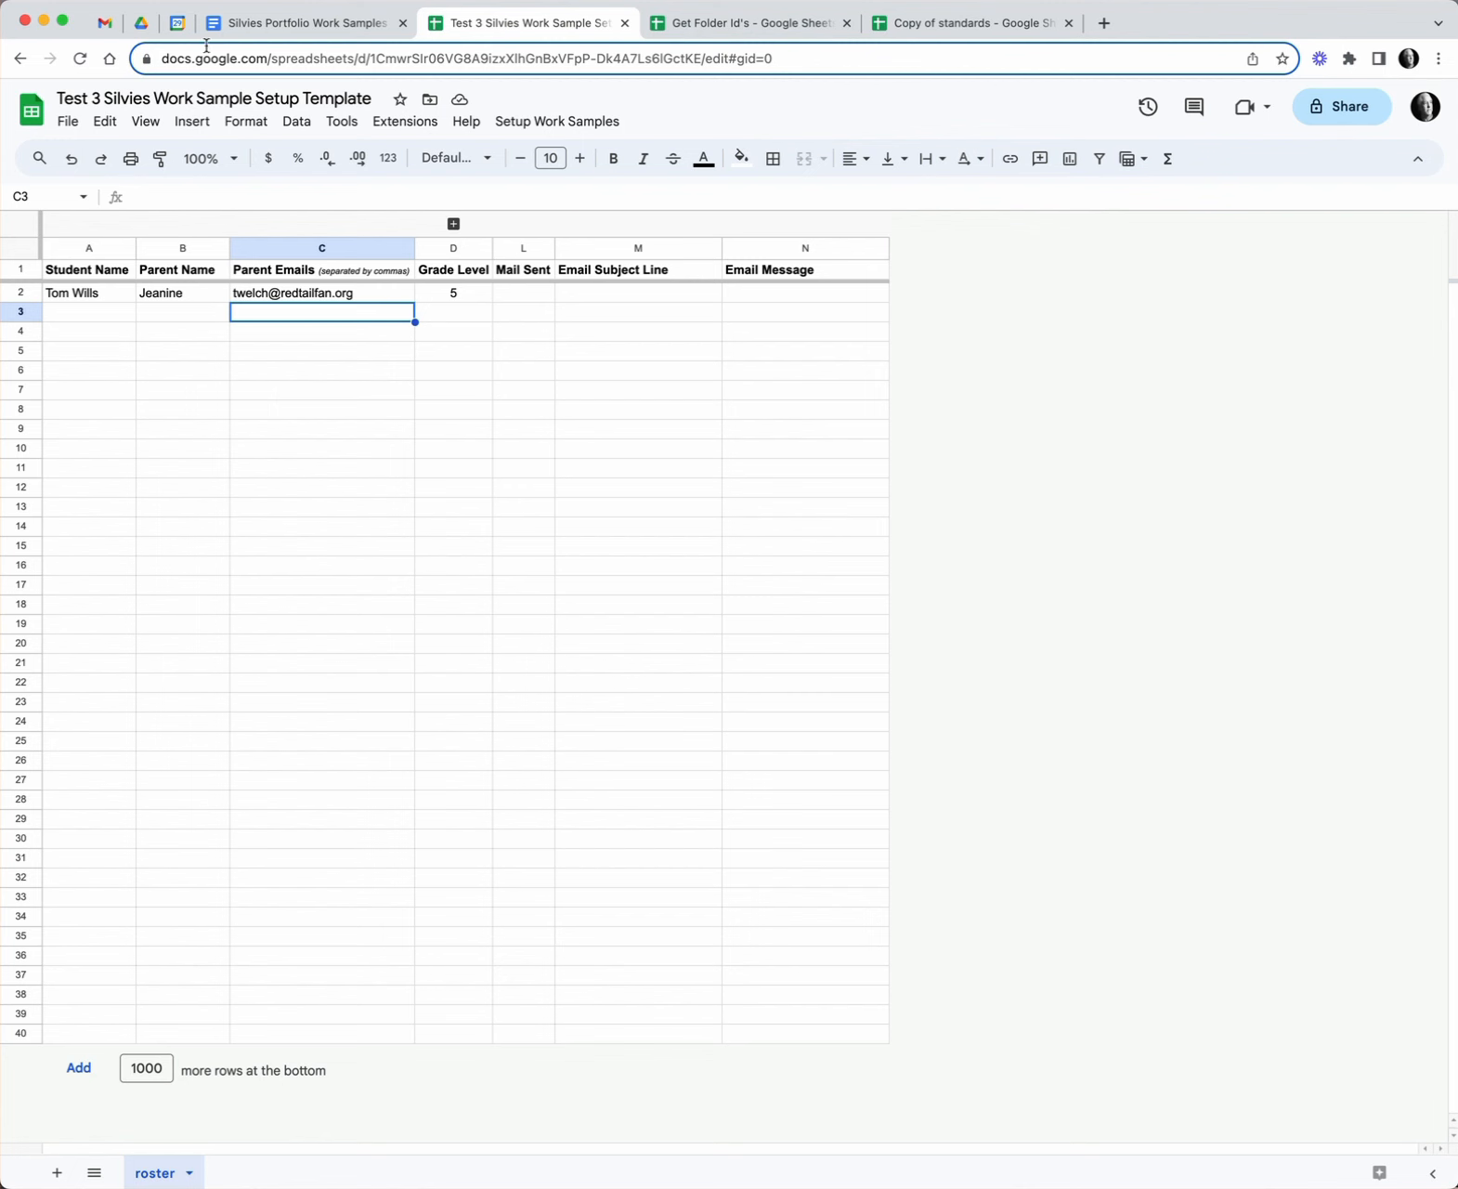
- Reload Drive and check the new student folder inside 2023 Silvies Work Sample System
left_click(144, 26)
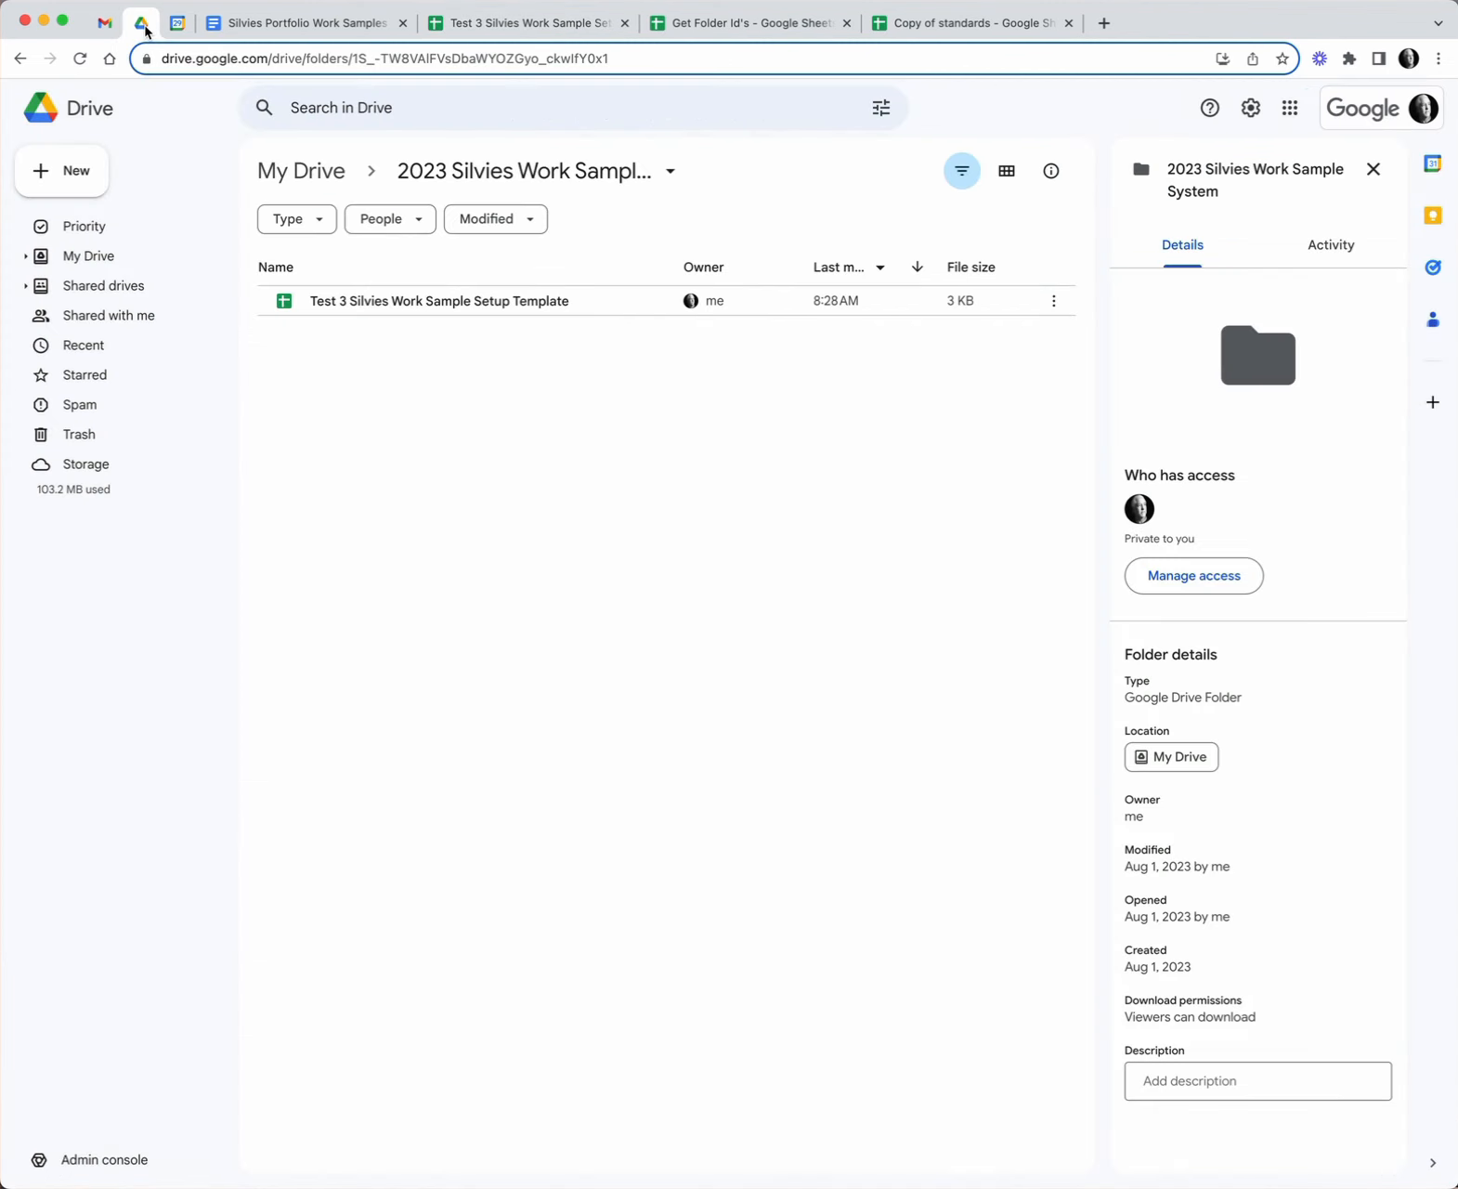
left_click(84, 62)
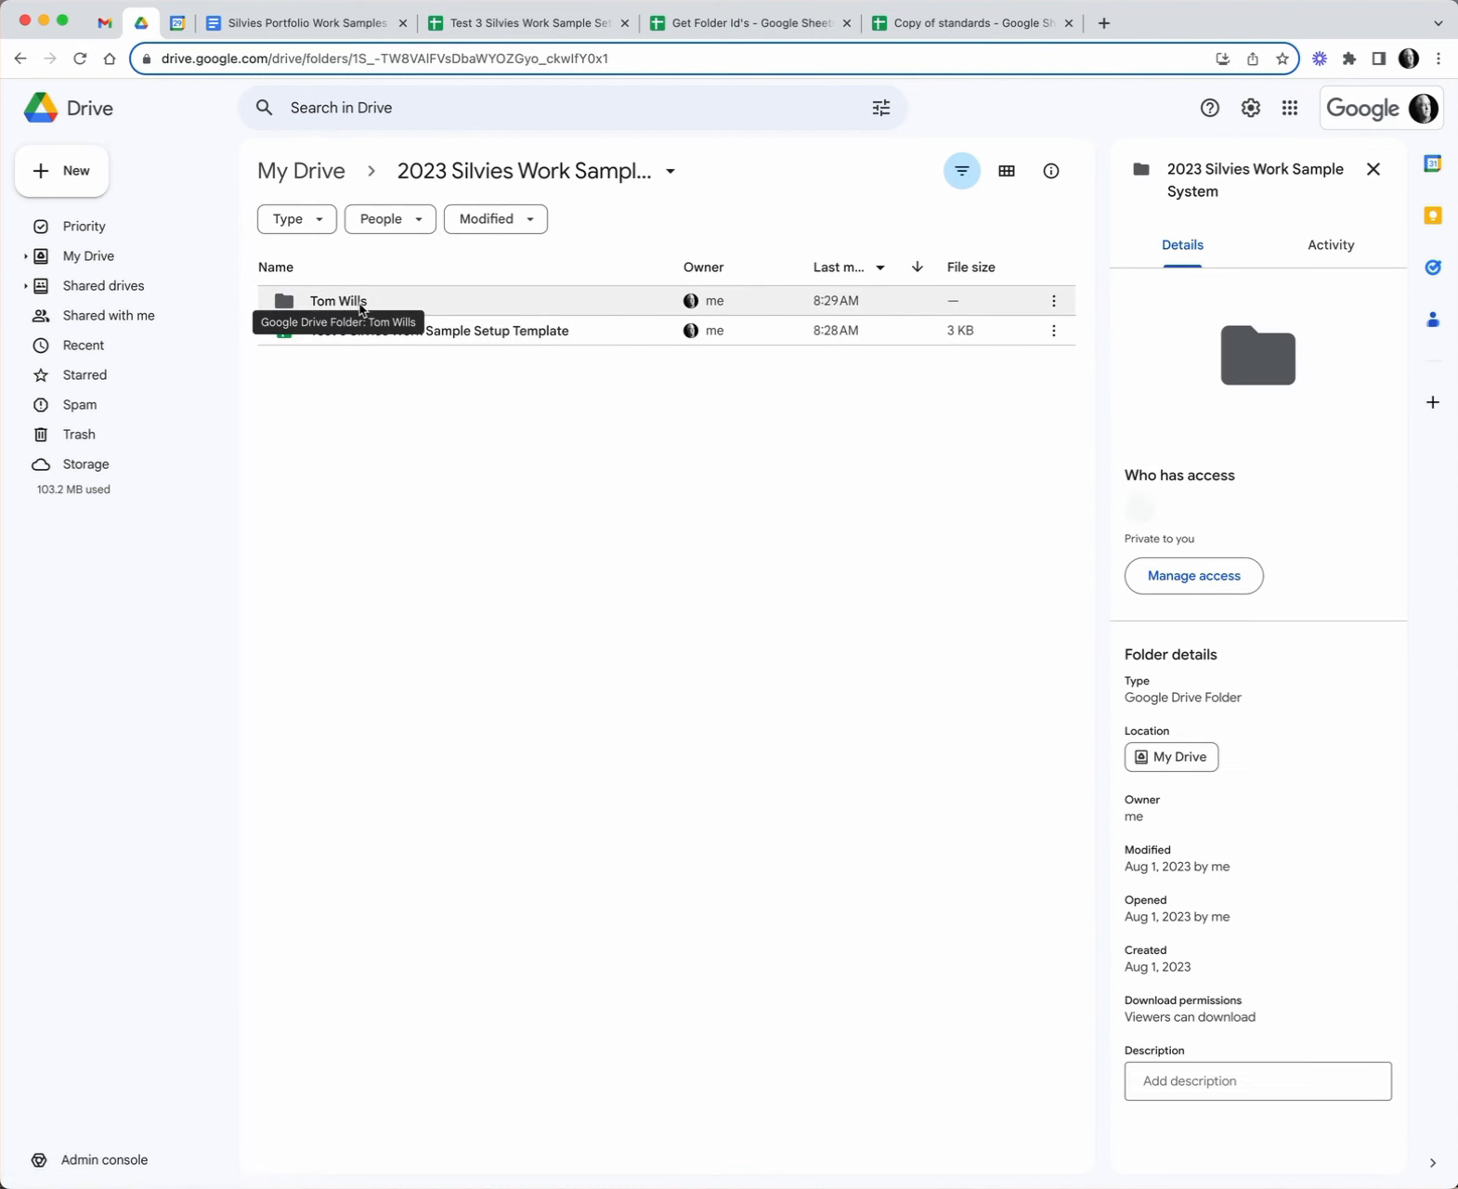
double_click(361, 303)
left_click(507, 171)
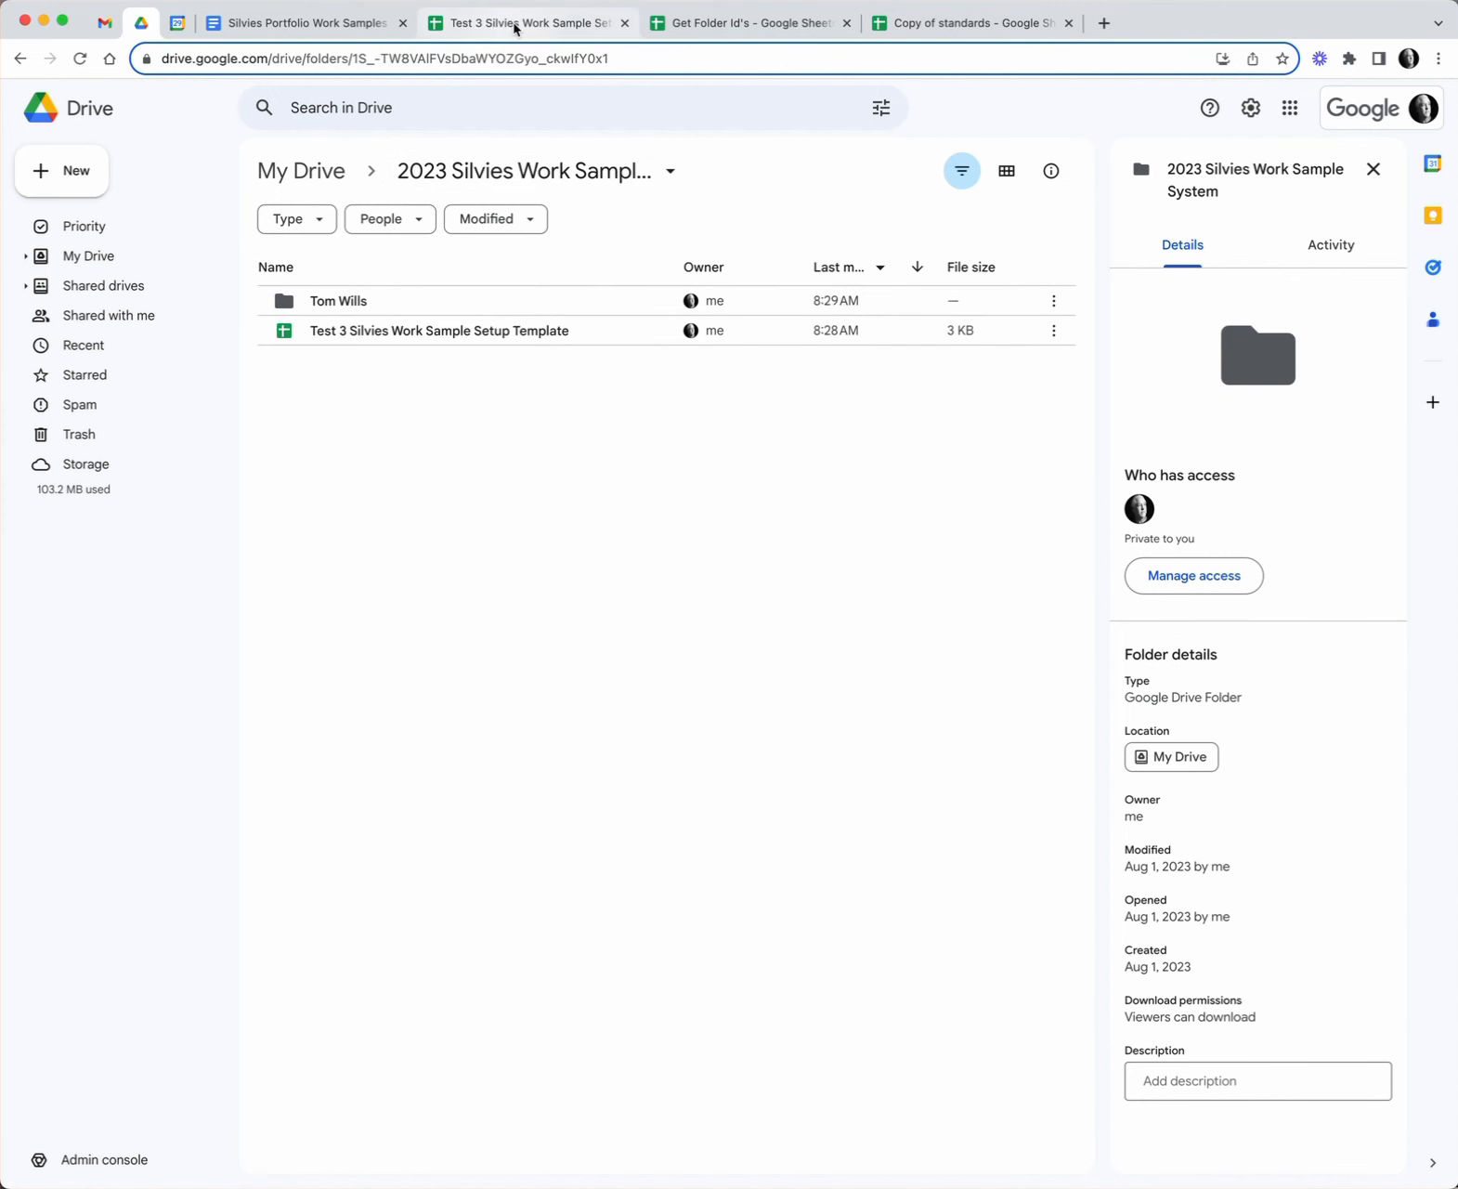
left_click(516, 26)
- Run Setup Work Samples > 2 - Copy Form and Document To Student Folders
left_click(554, 123)
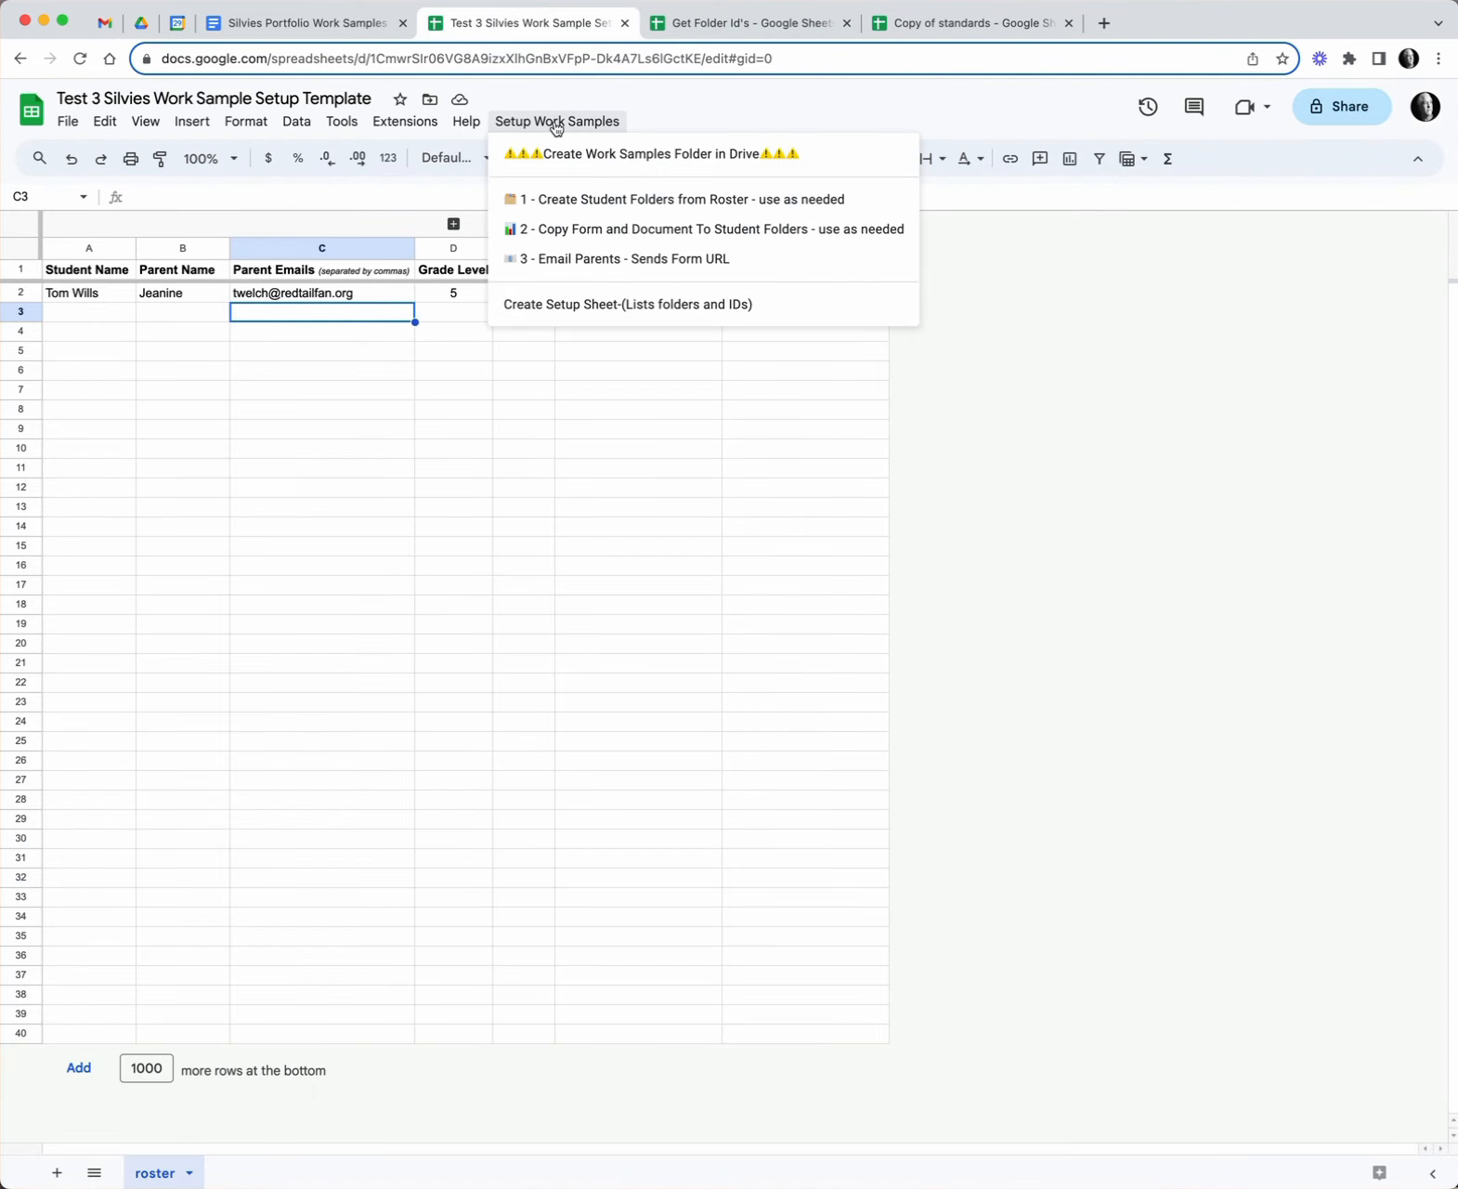
left_click(589, 236)
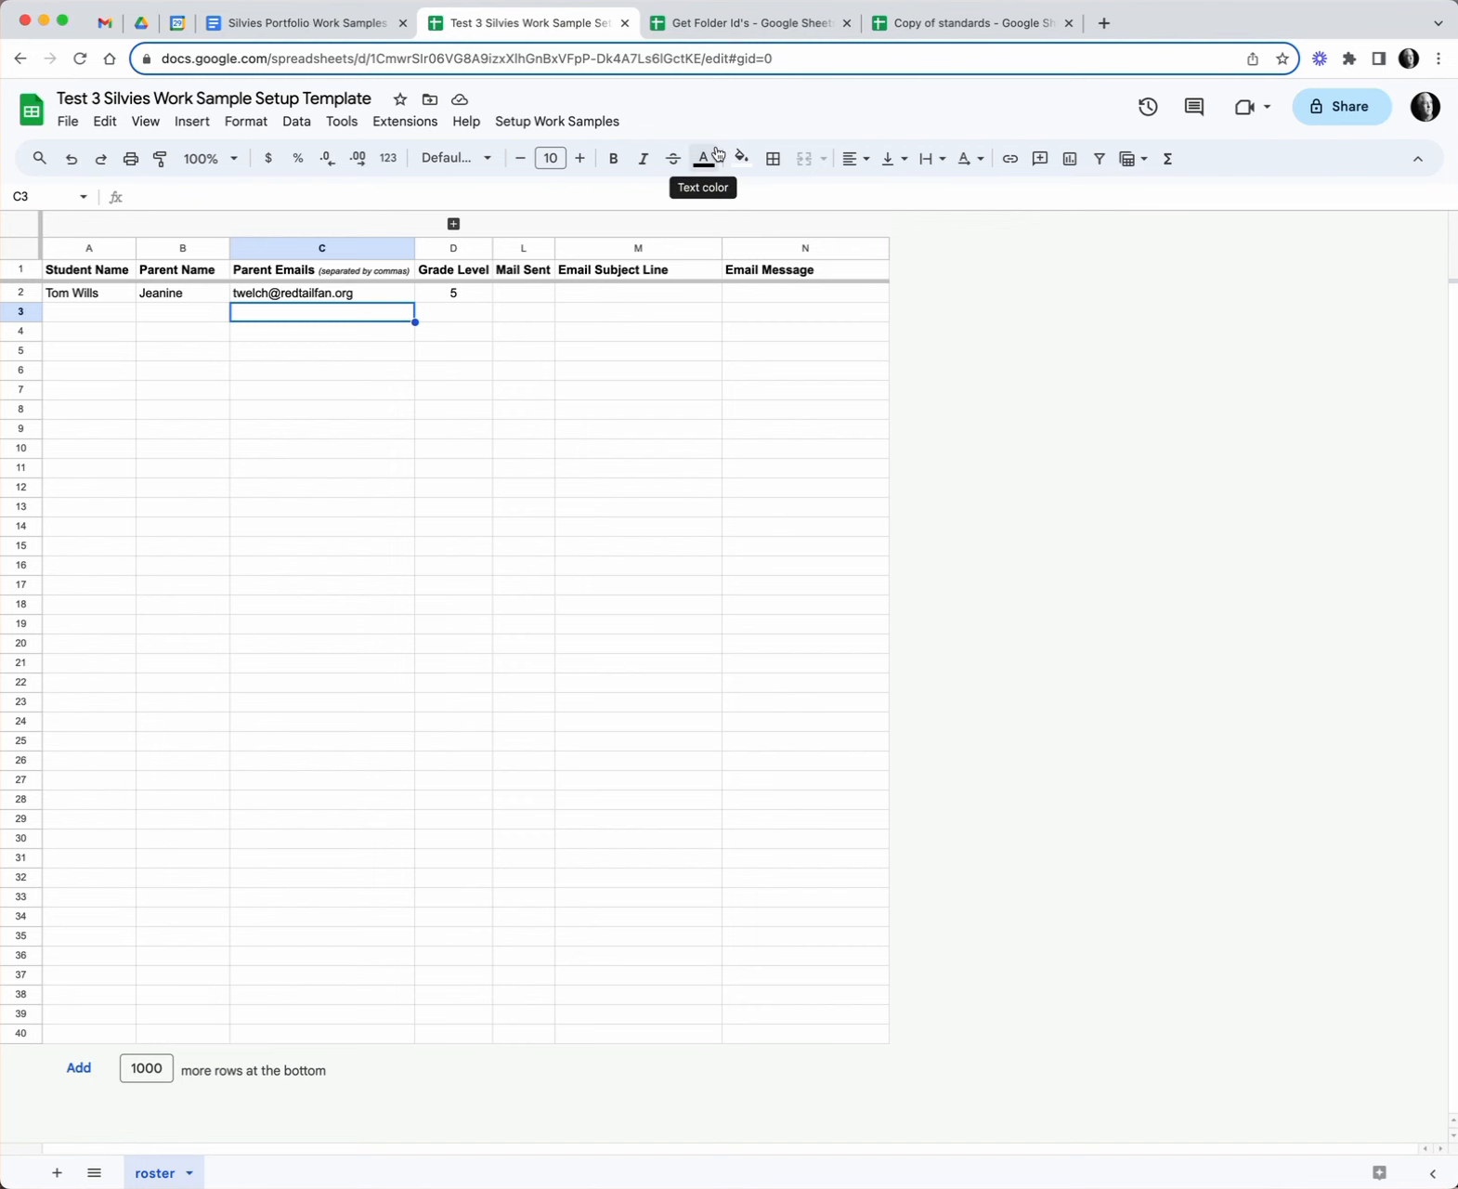
- In Drive, open the student's folder and its Work Sample Form
left_click(141, 25)
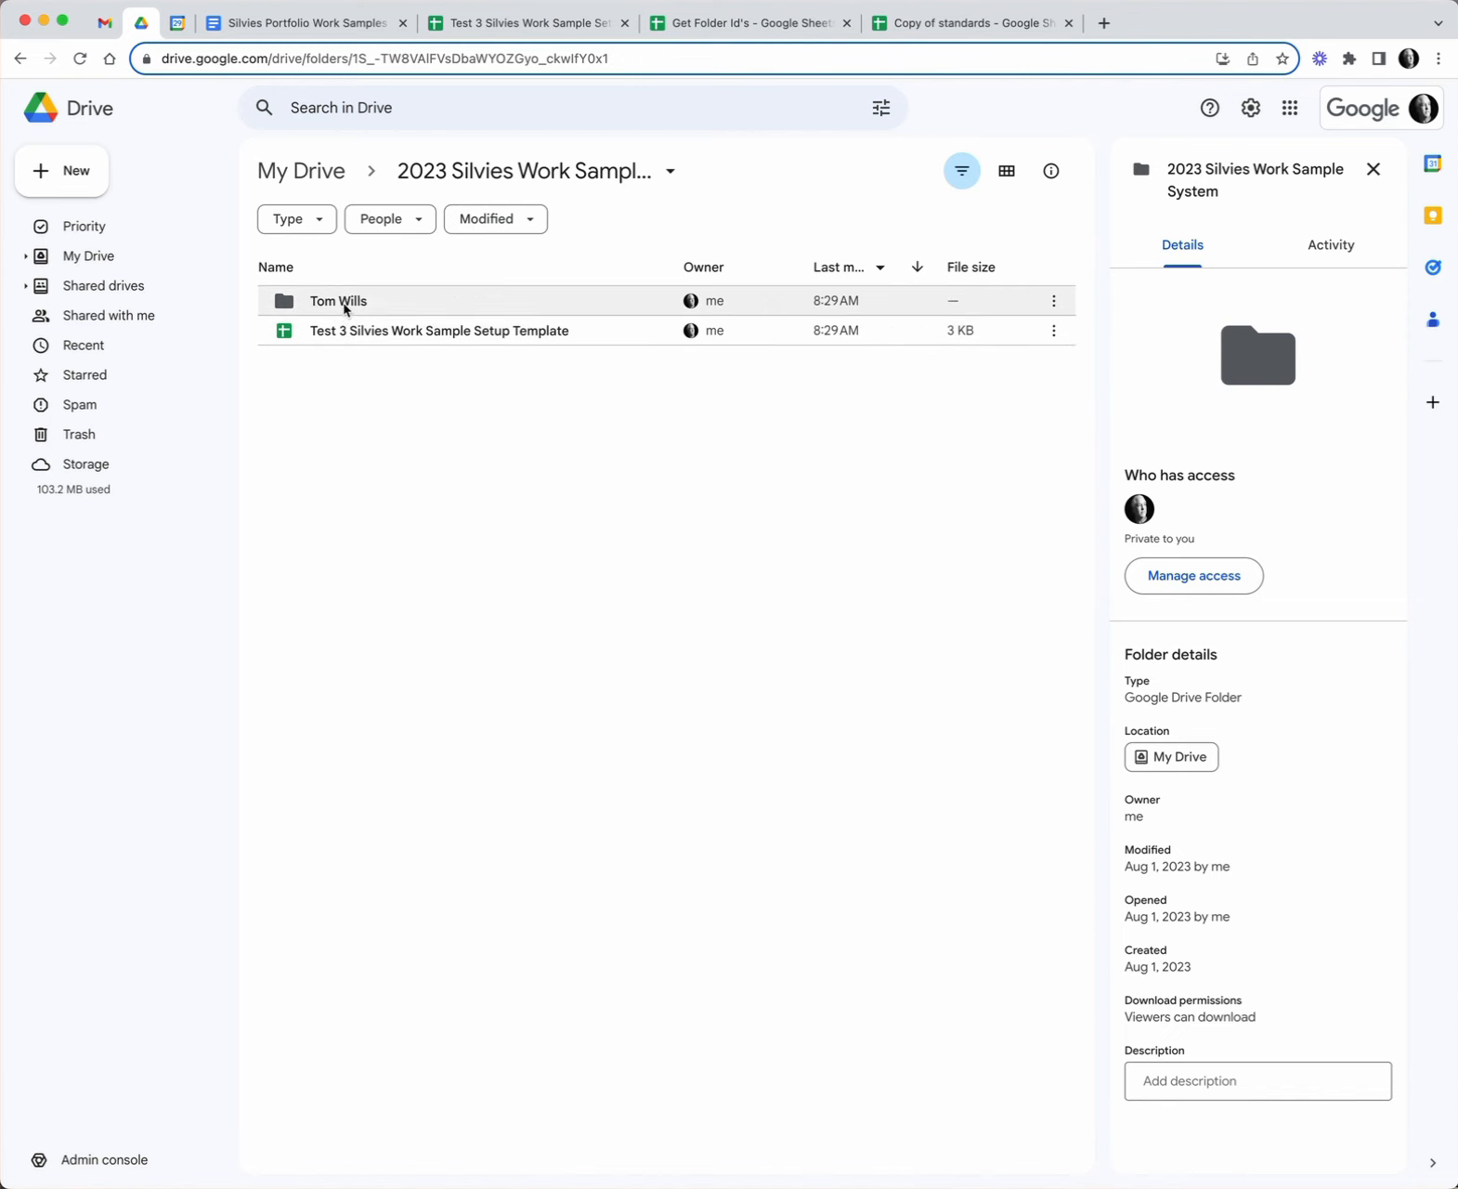
double_click(345, 309)
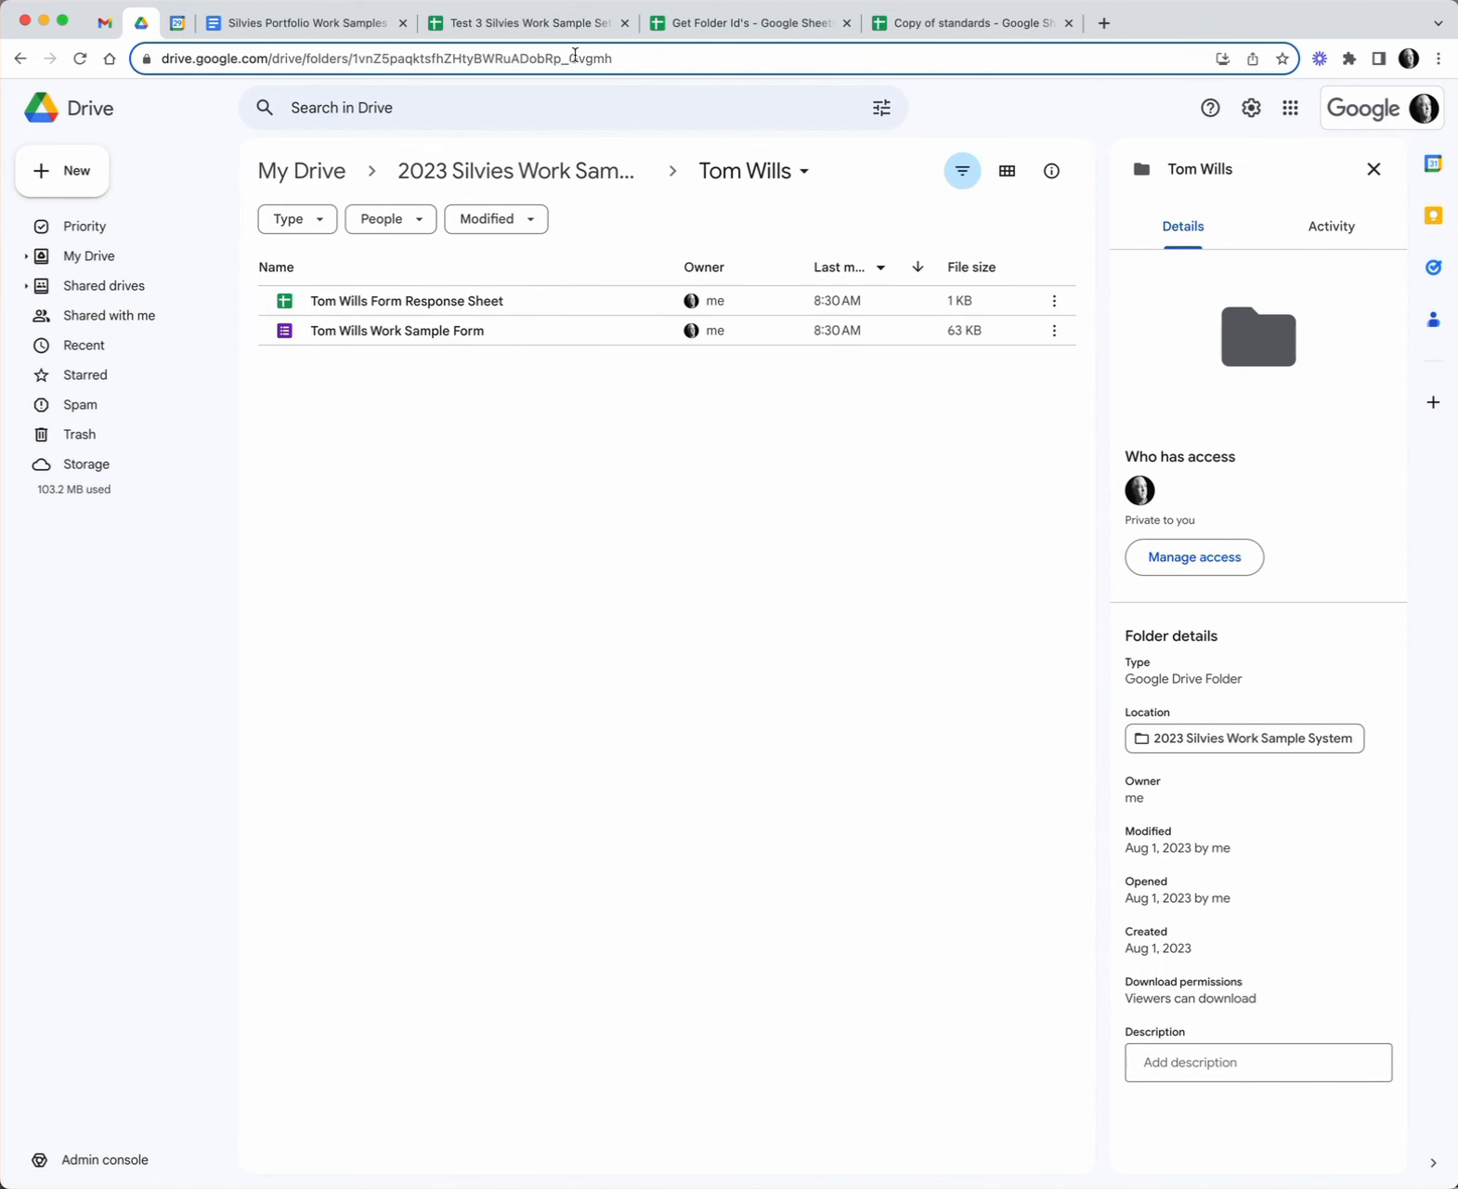
left_click(544, 26)
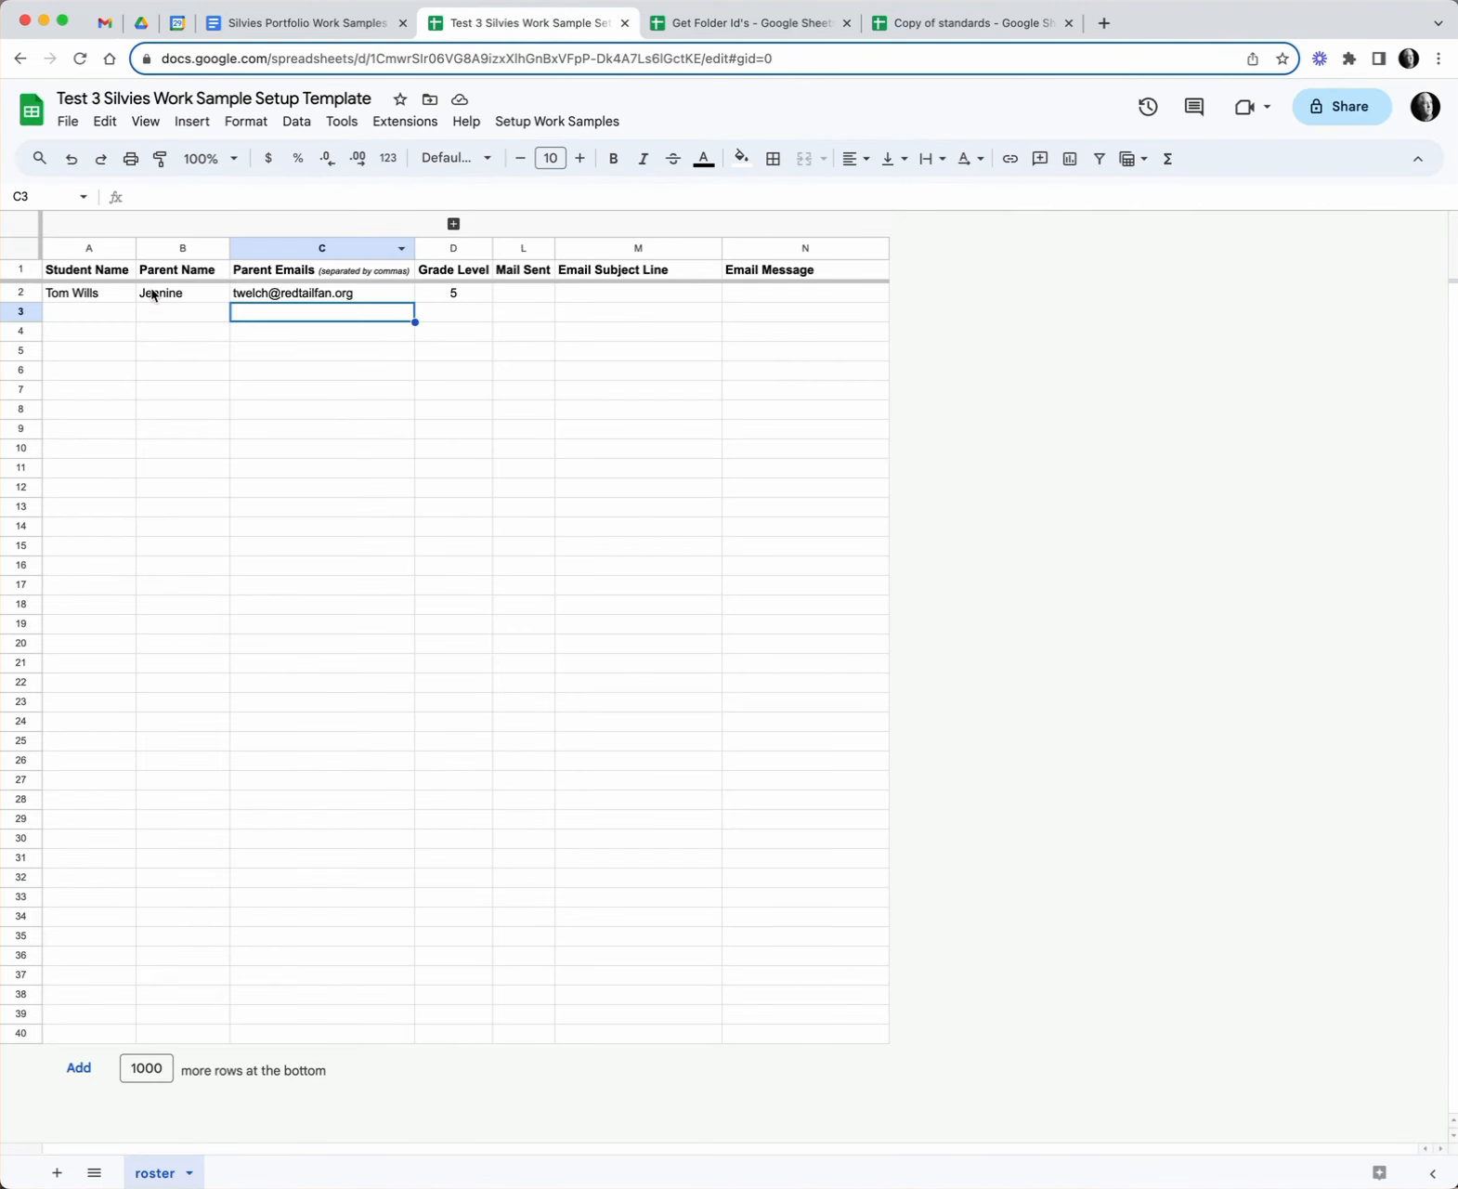
left_click(139, 23)
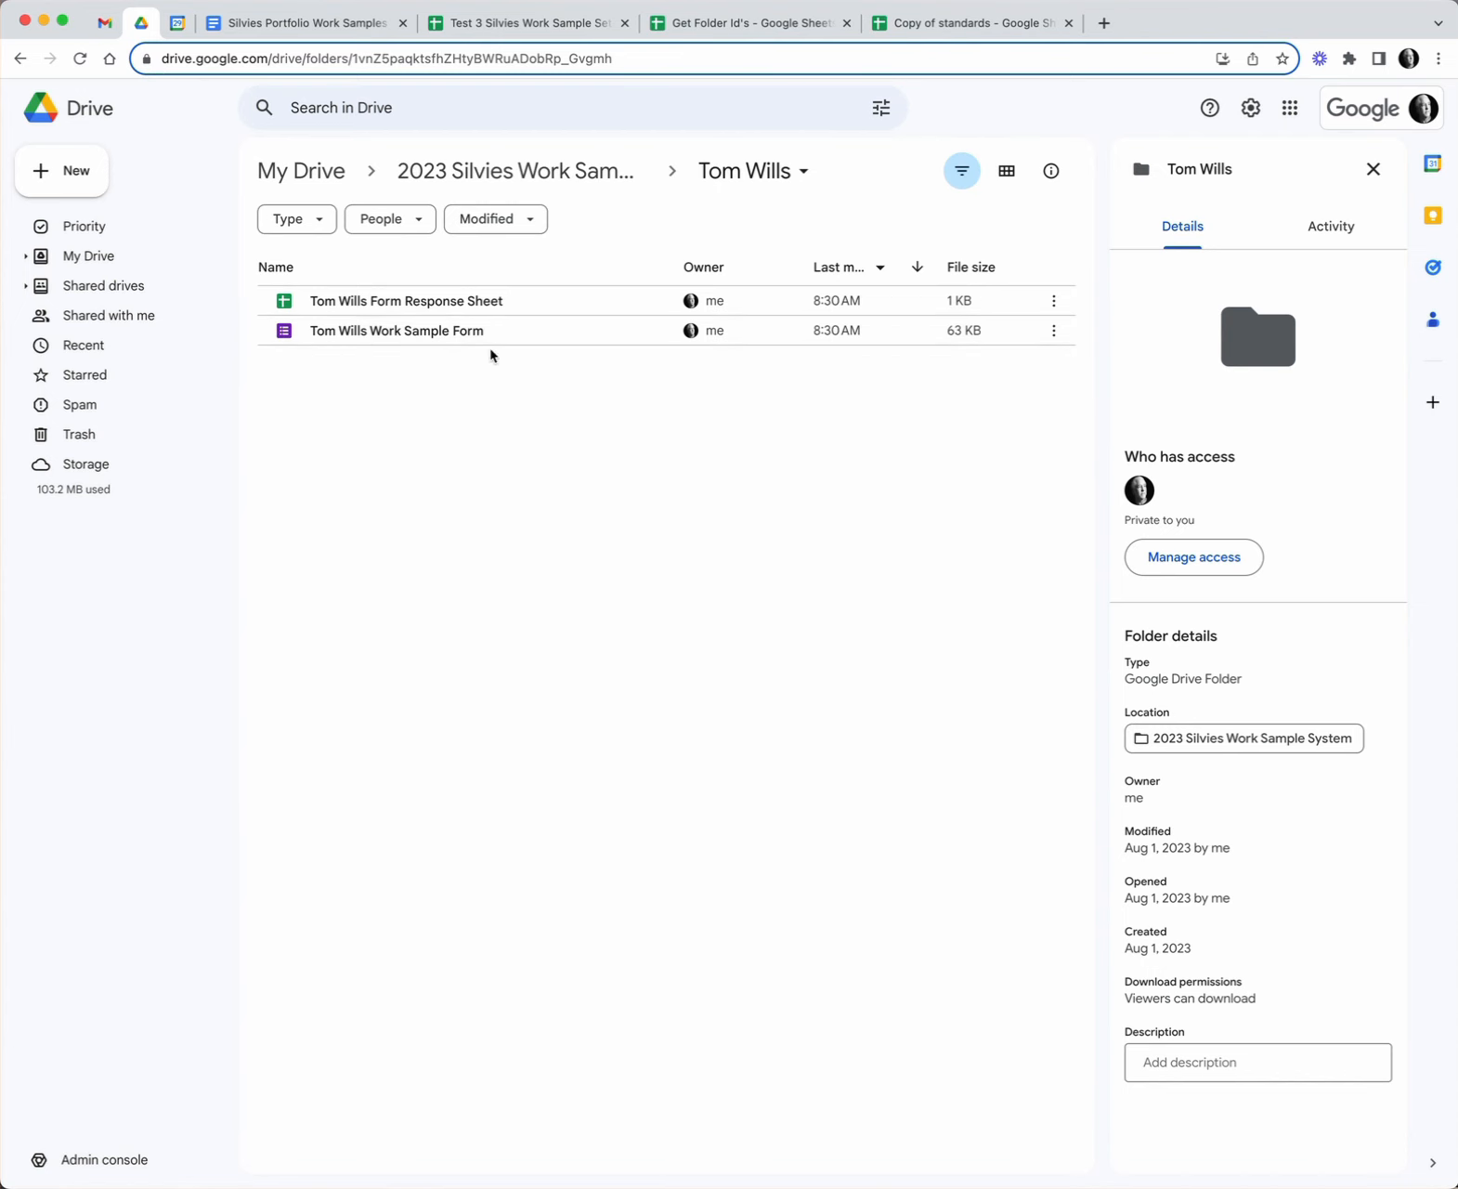
double_click(420, 340)
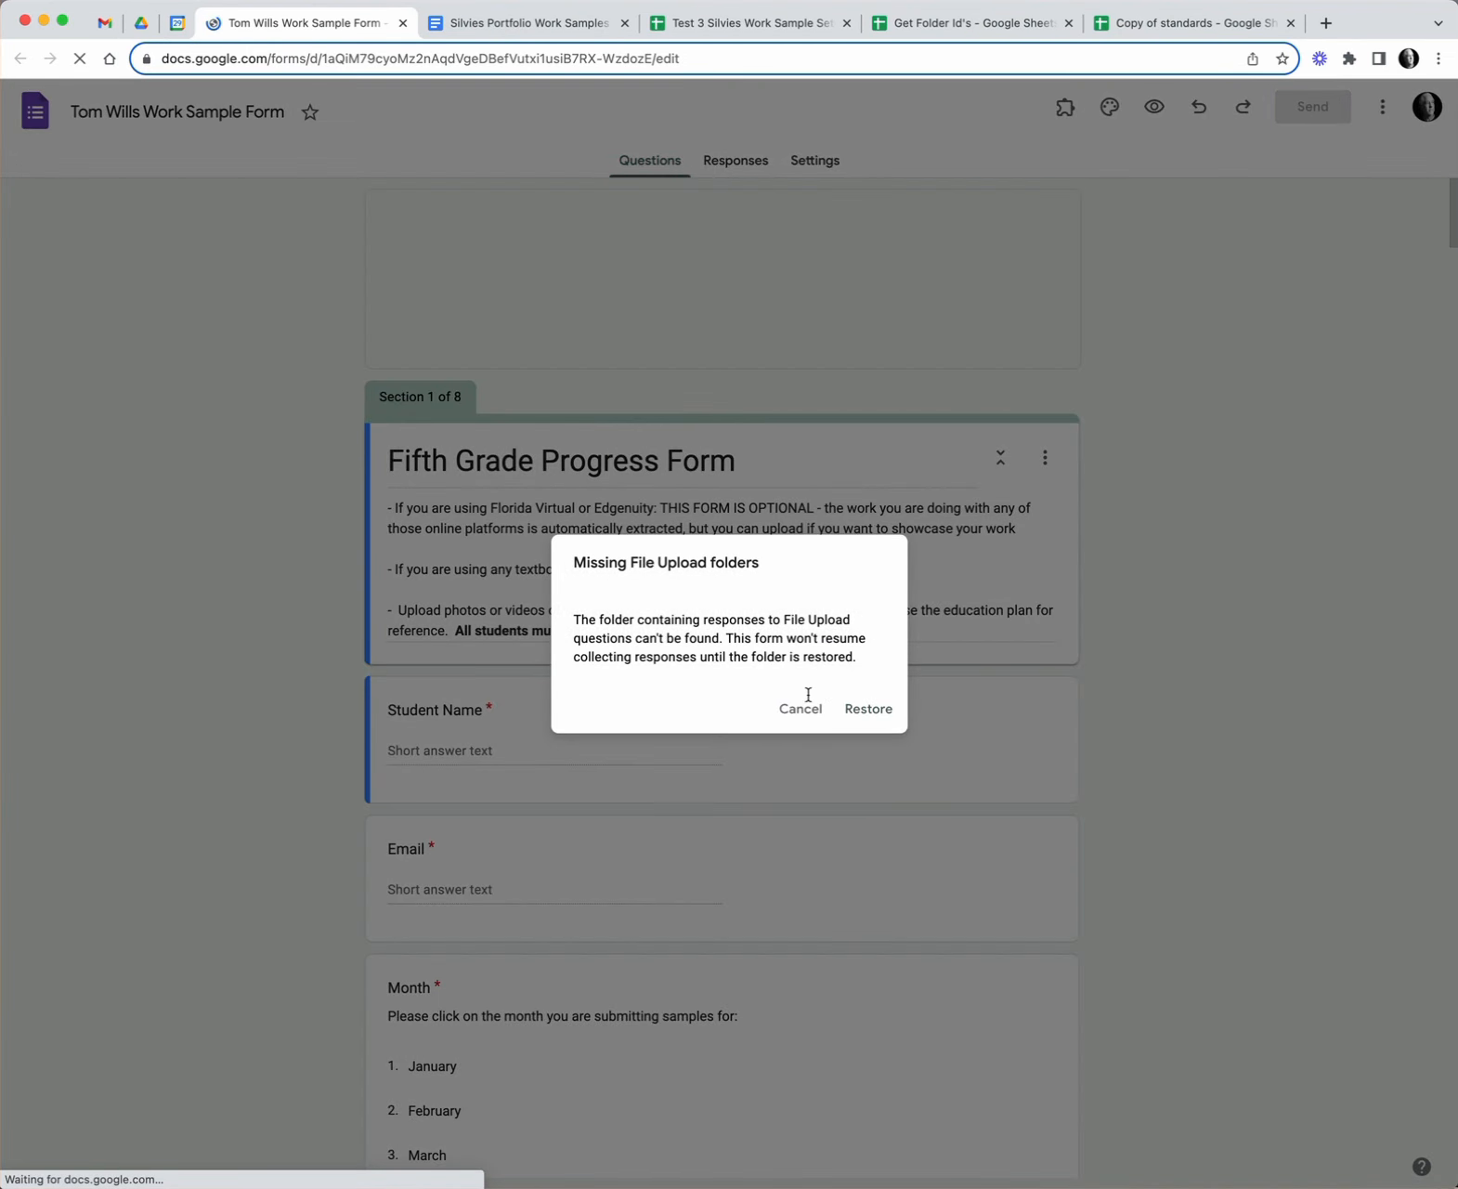
- Restore the missing file-upload folders for the student's Work Sample Form
left_click(868, 709)
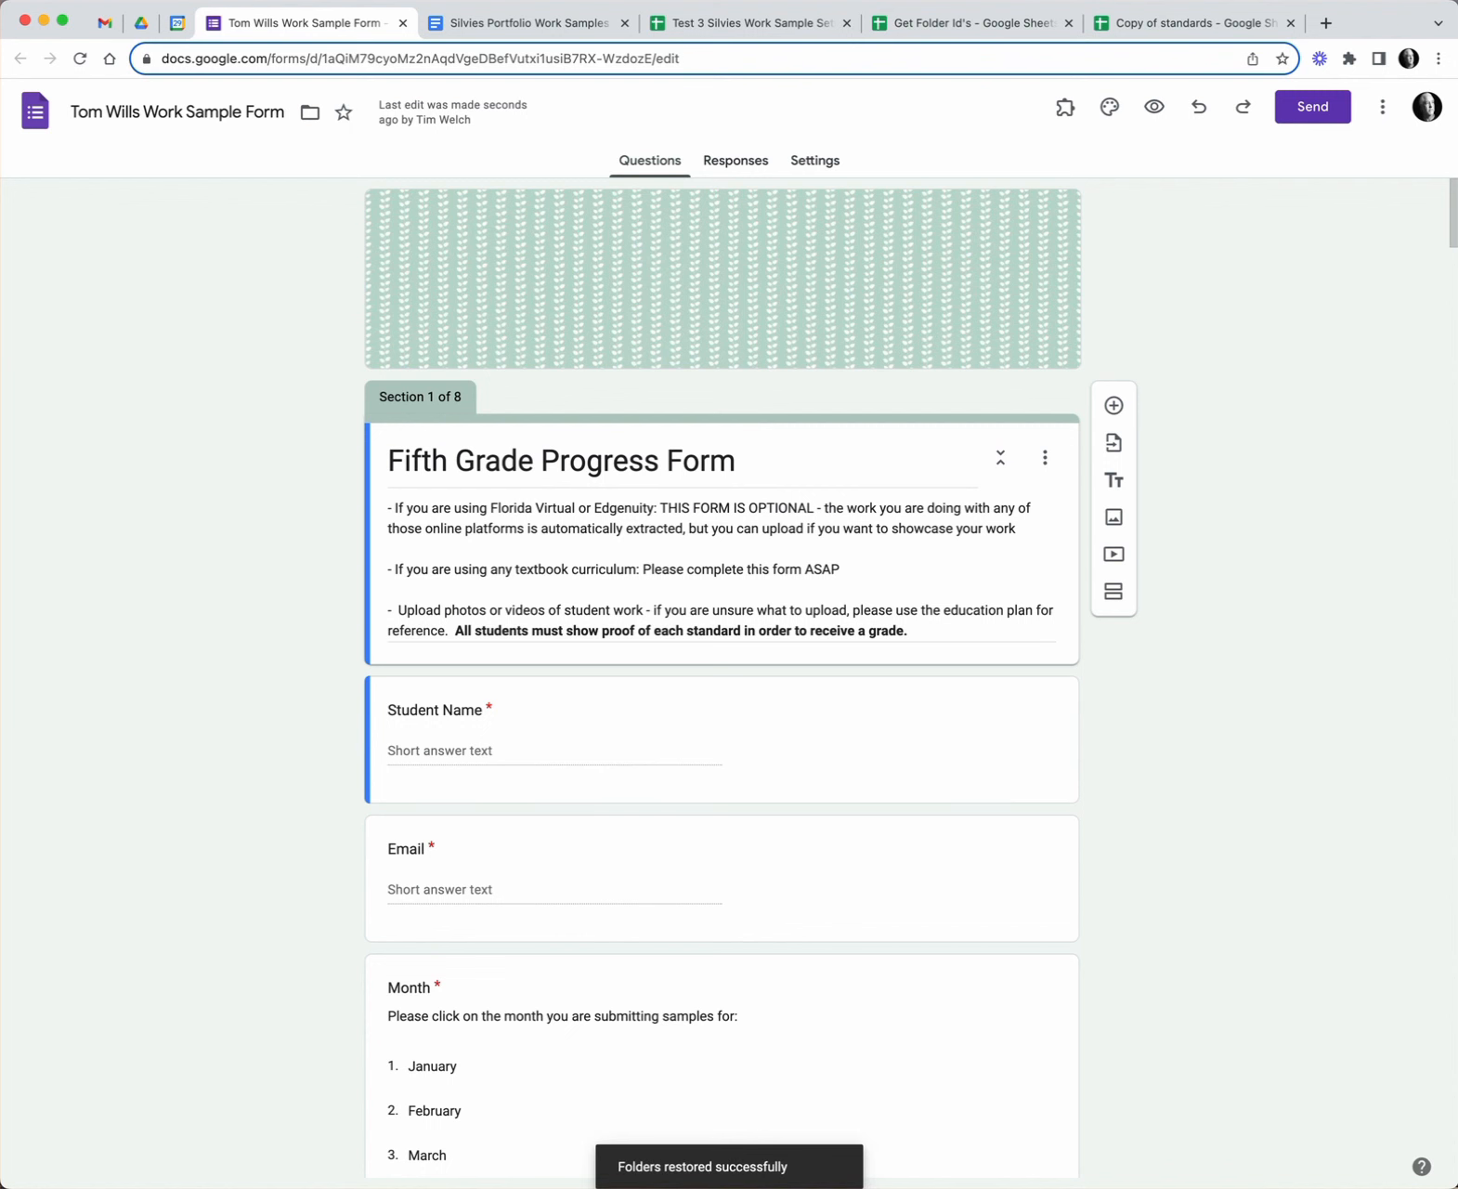
left_click(142, 22)
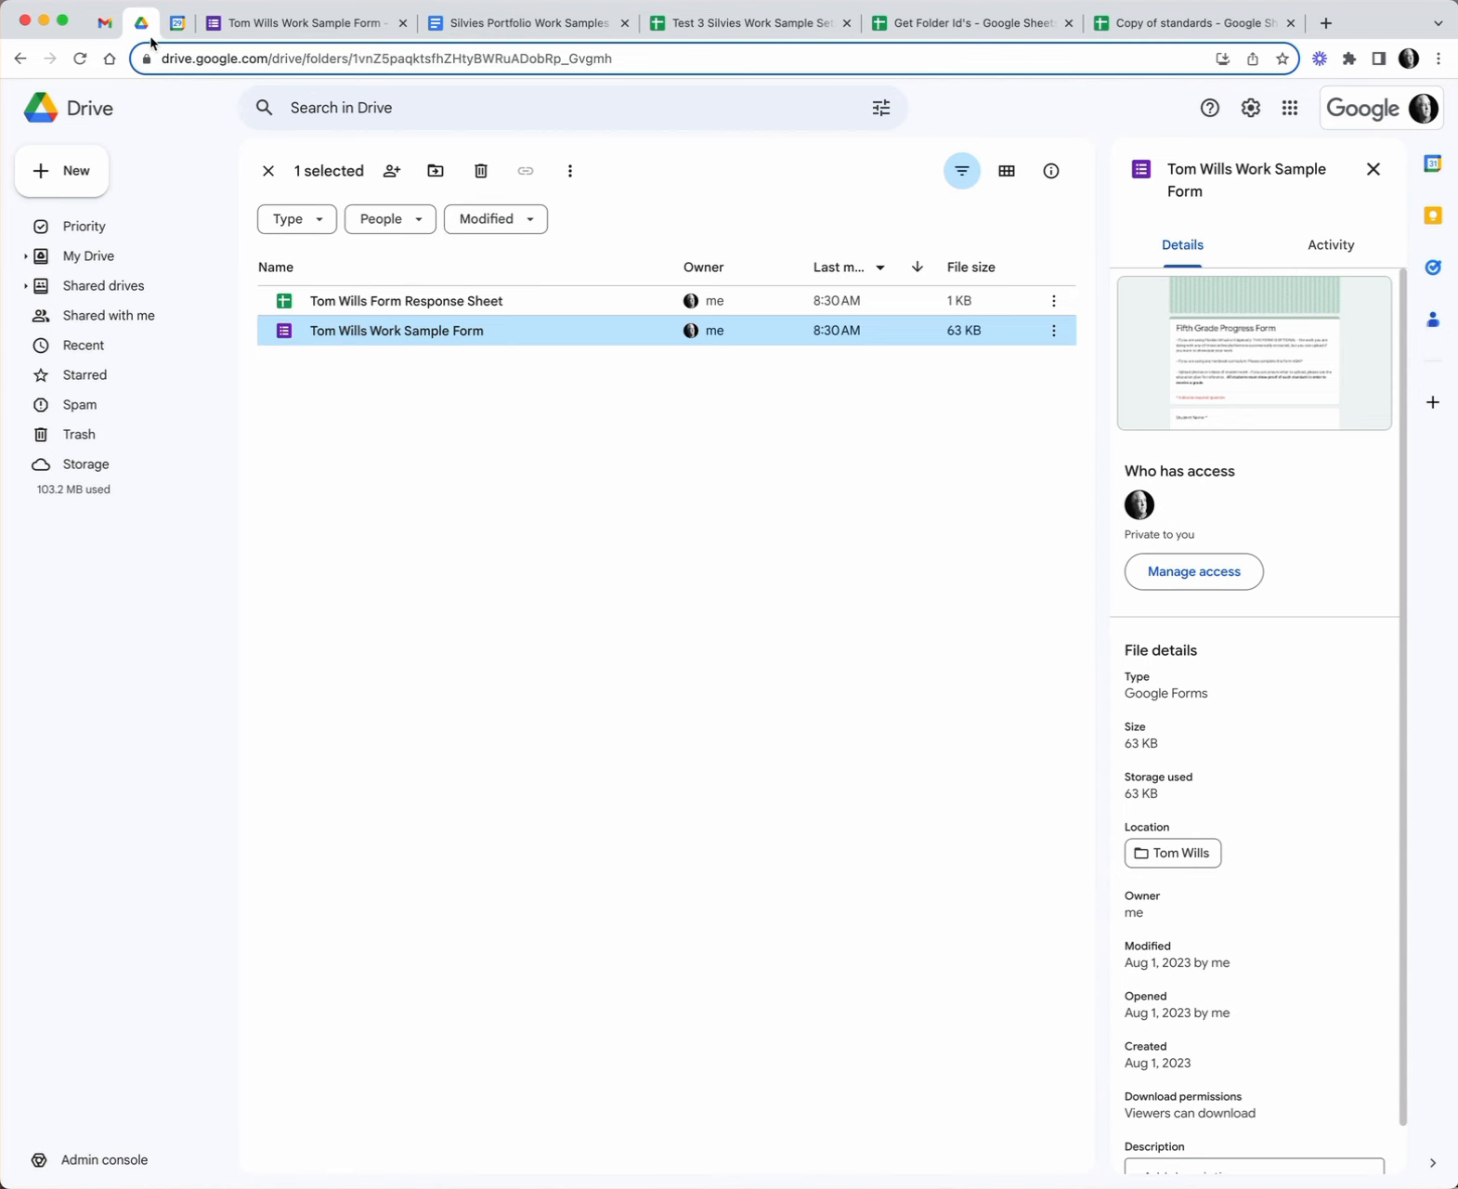
- Reload Drive, verify the seven subject folders in Fifth Grade Progress Form (File responses), and return to Sheets
left_click(80, 61)
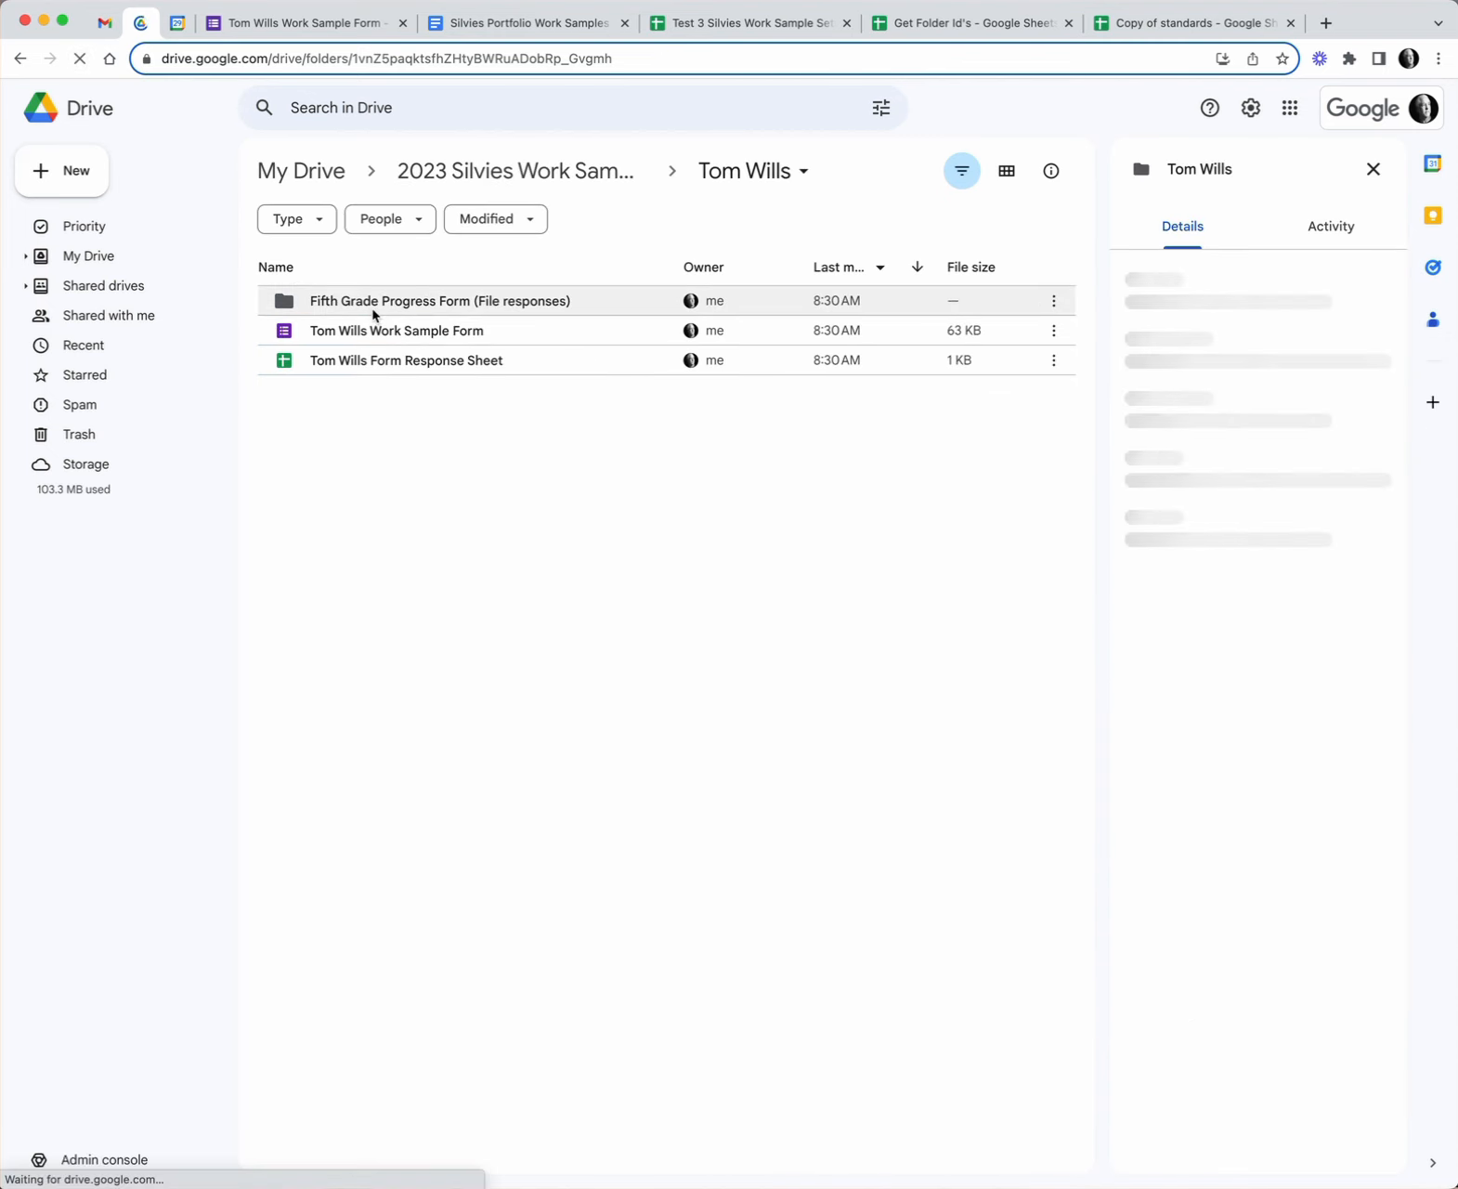
double_click(402, 303)
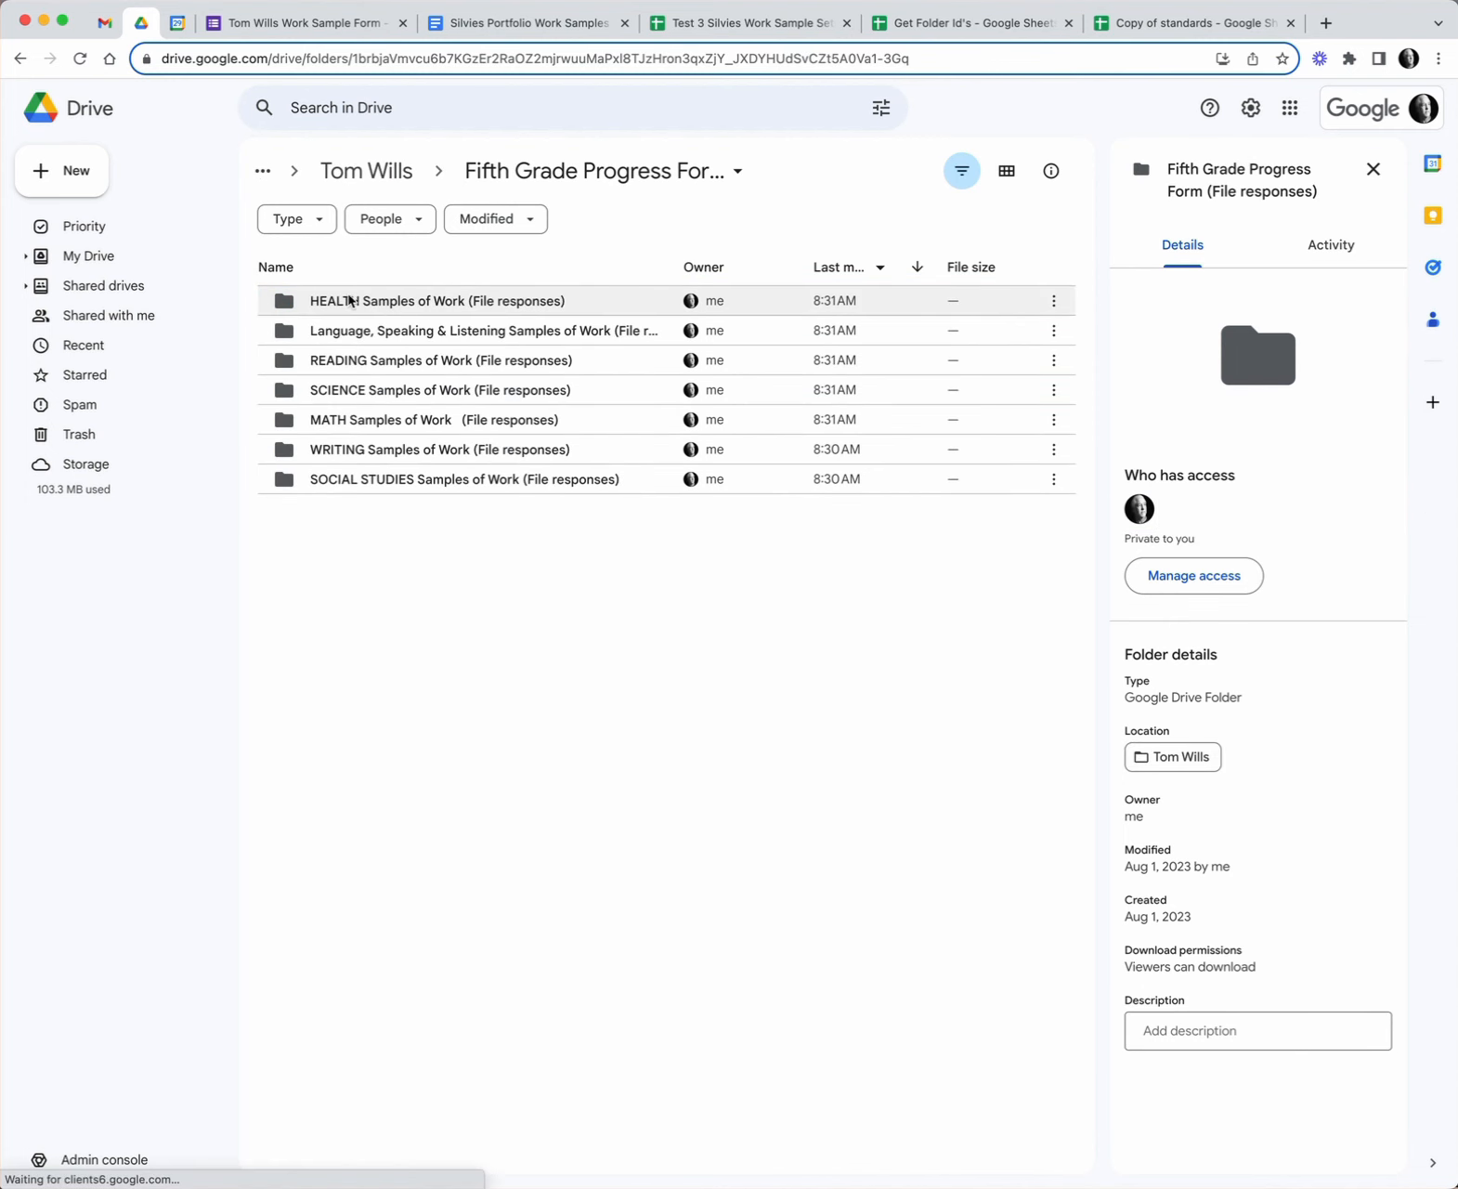
left_click(389, 173)
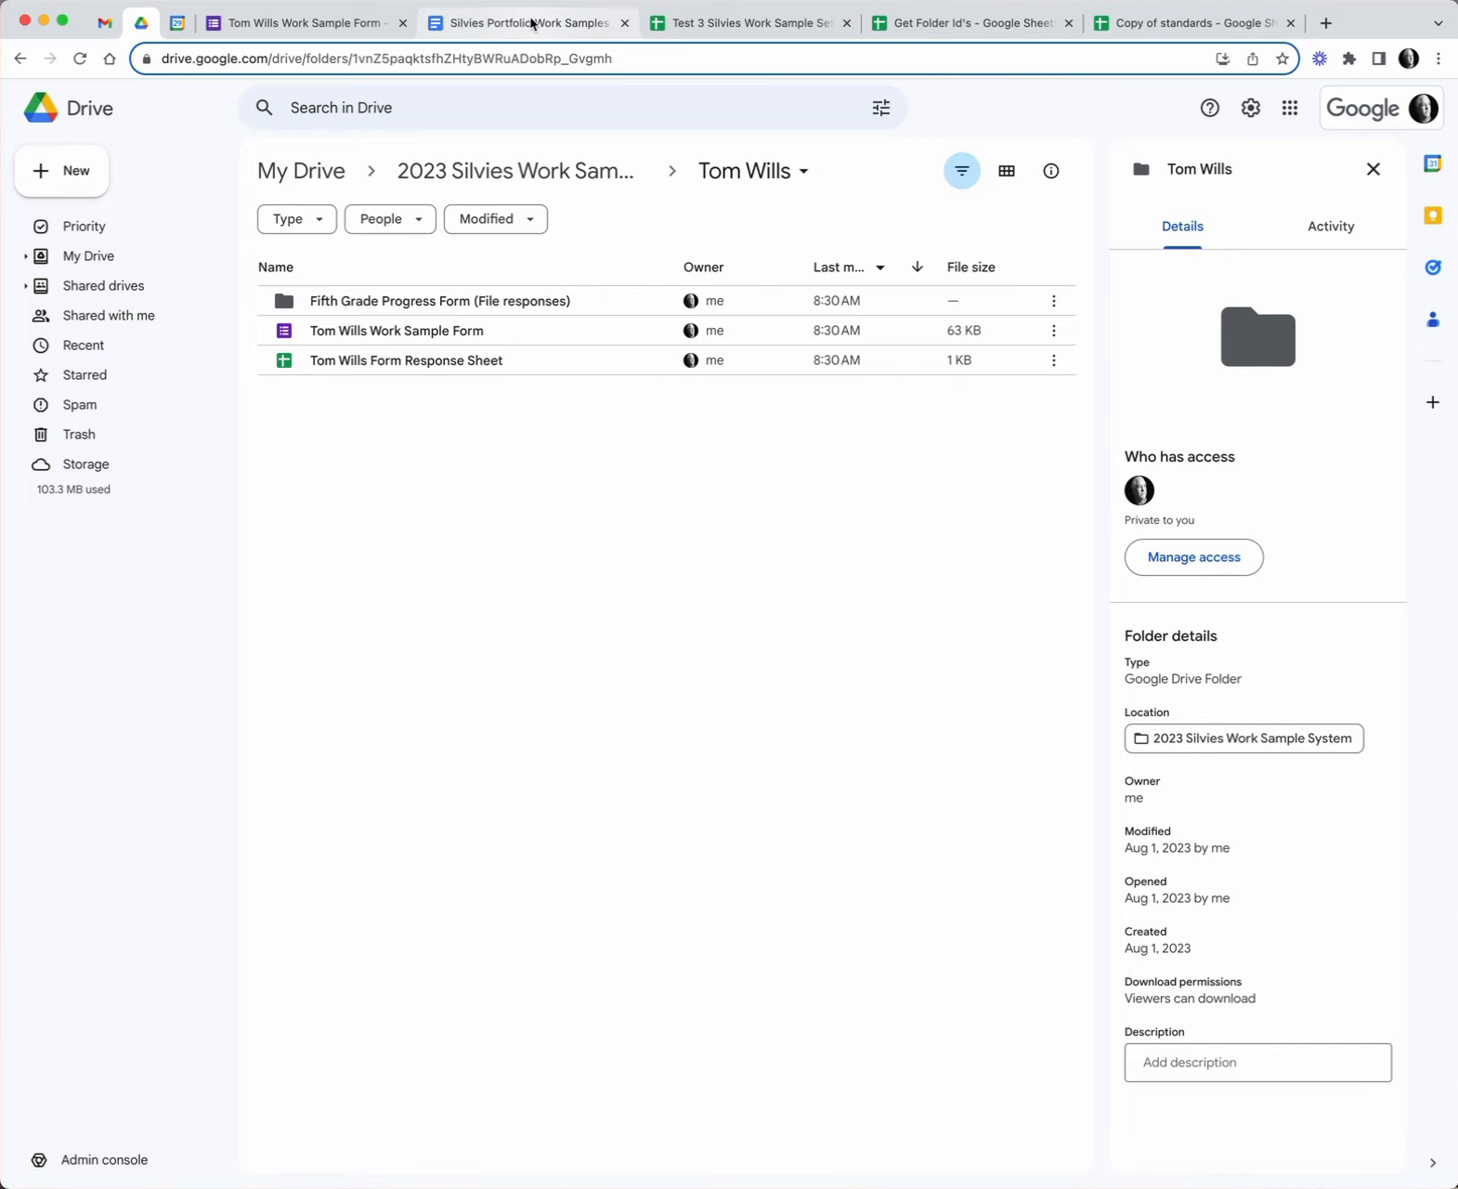
left_click(533, 22)
left_click(743, 22)
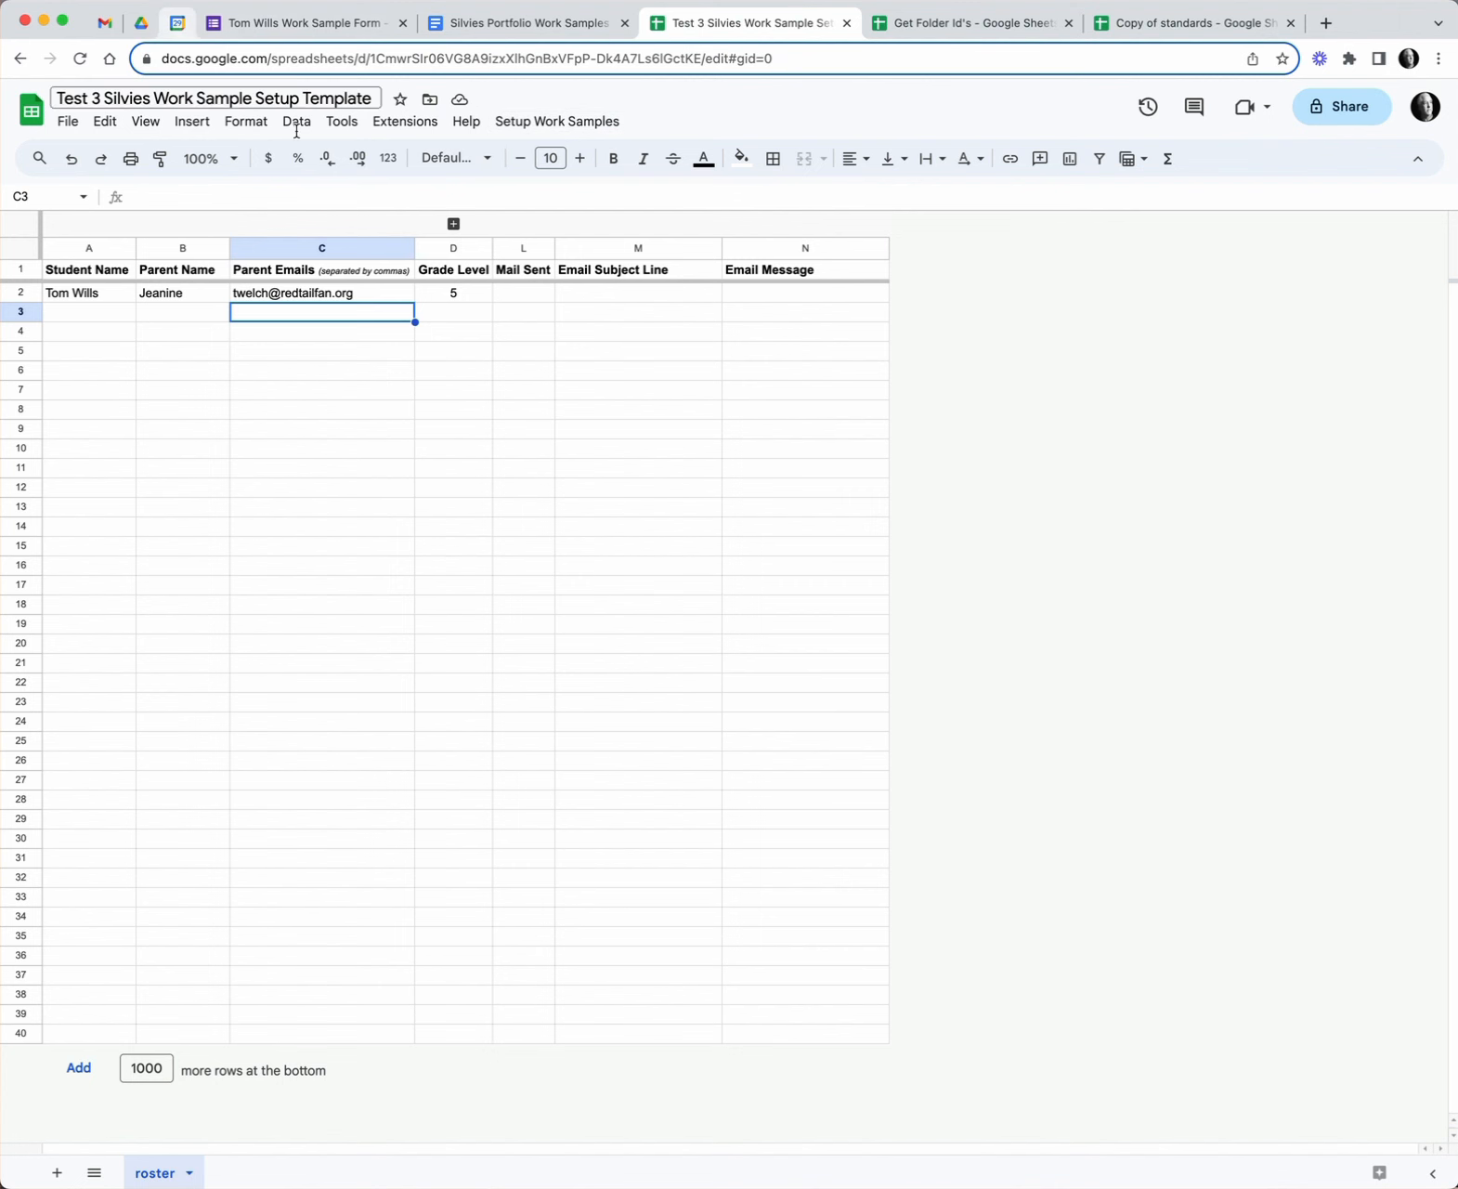
- Expand the hidden ID and URL columns E–K on the setup template and open the student's Form Response Sheet link
left_click(140, 22)
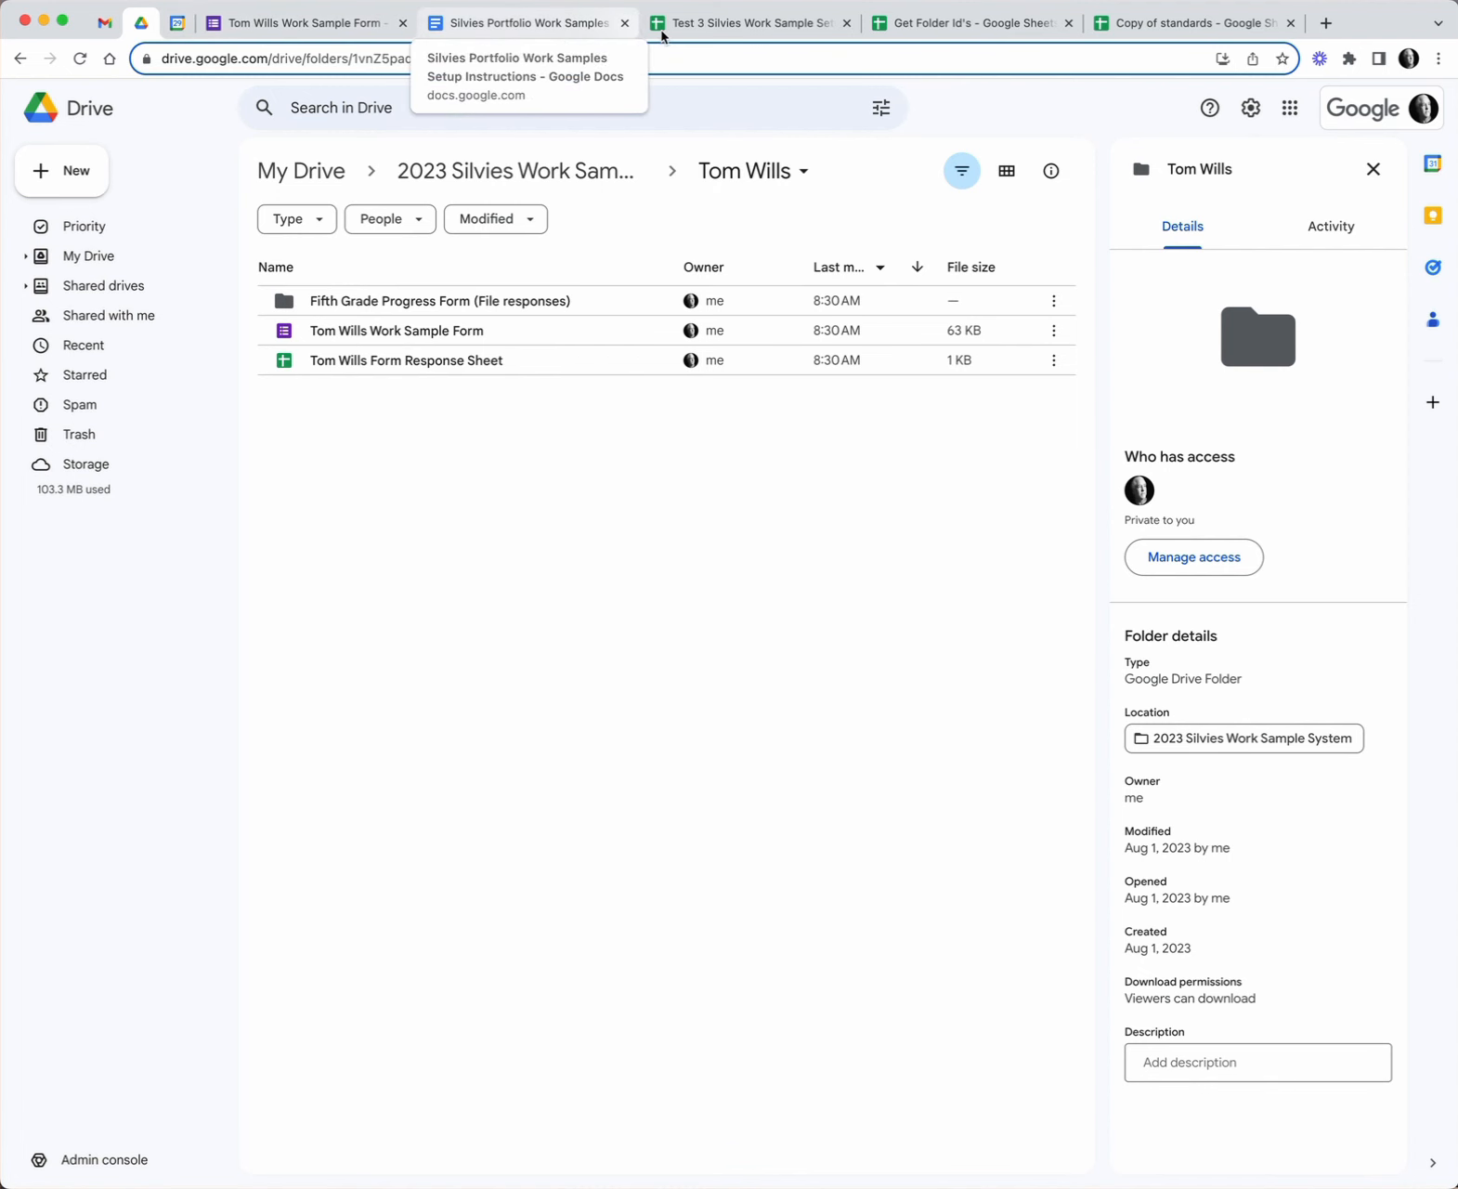
left_click(725, 28)
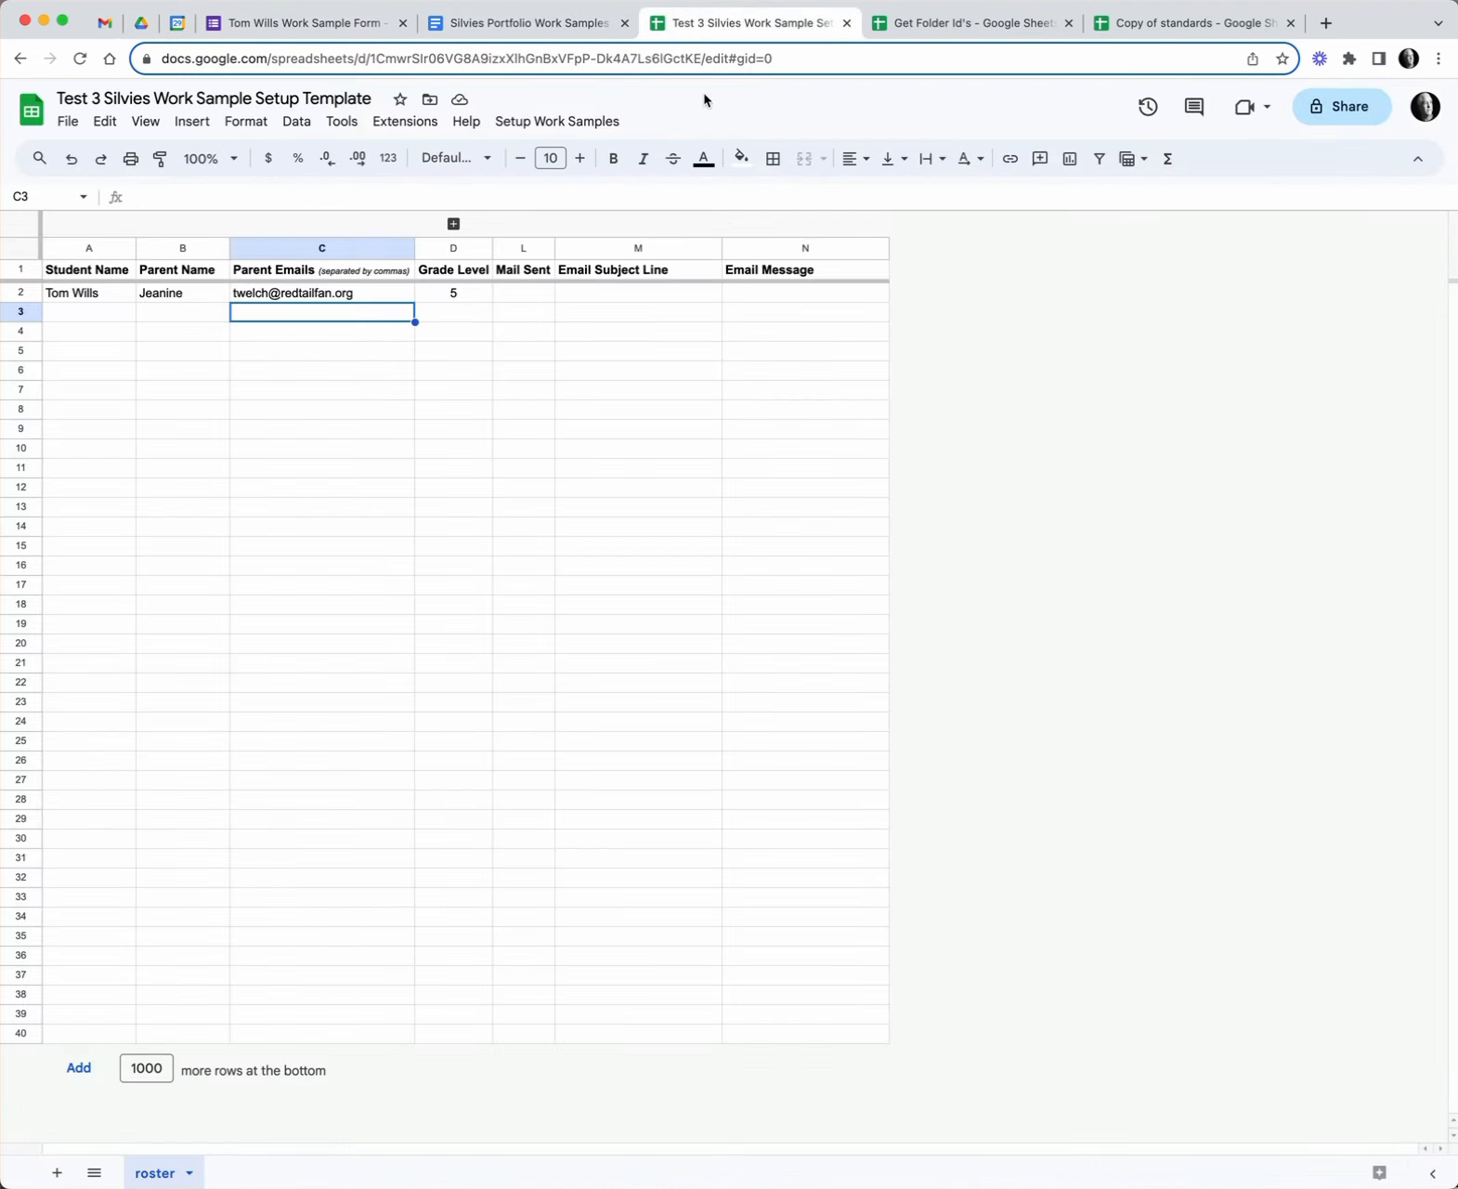
left_click(454, 224)
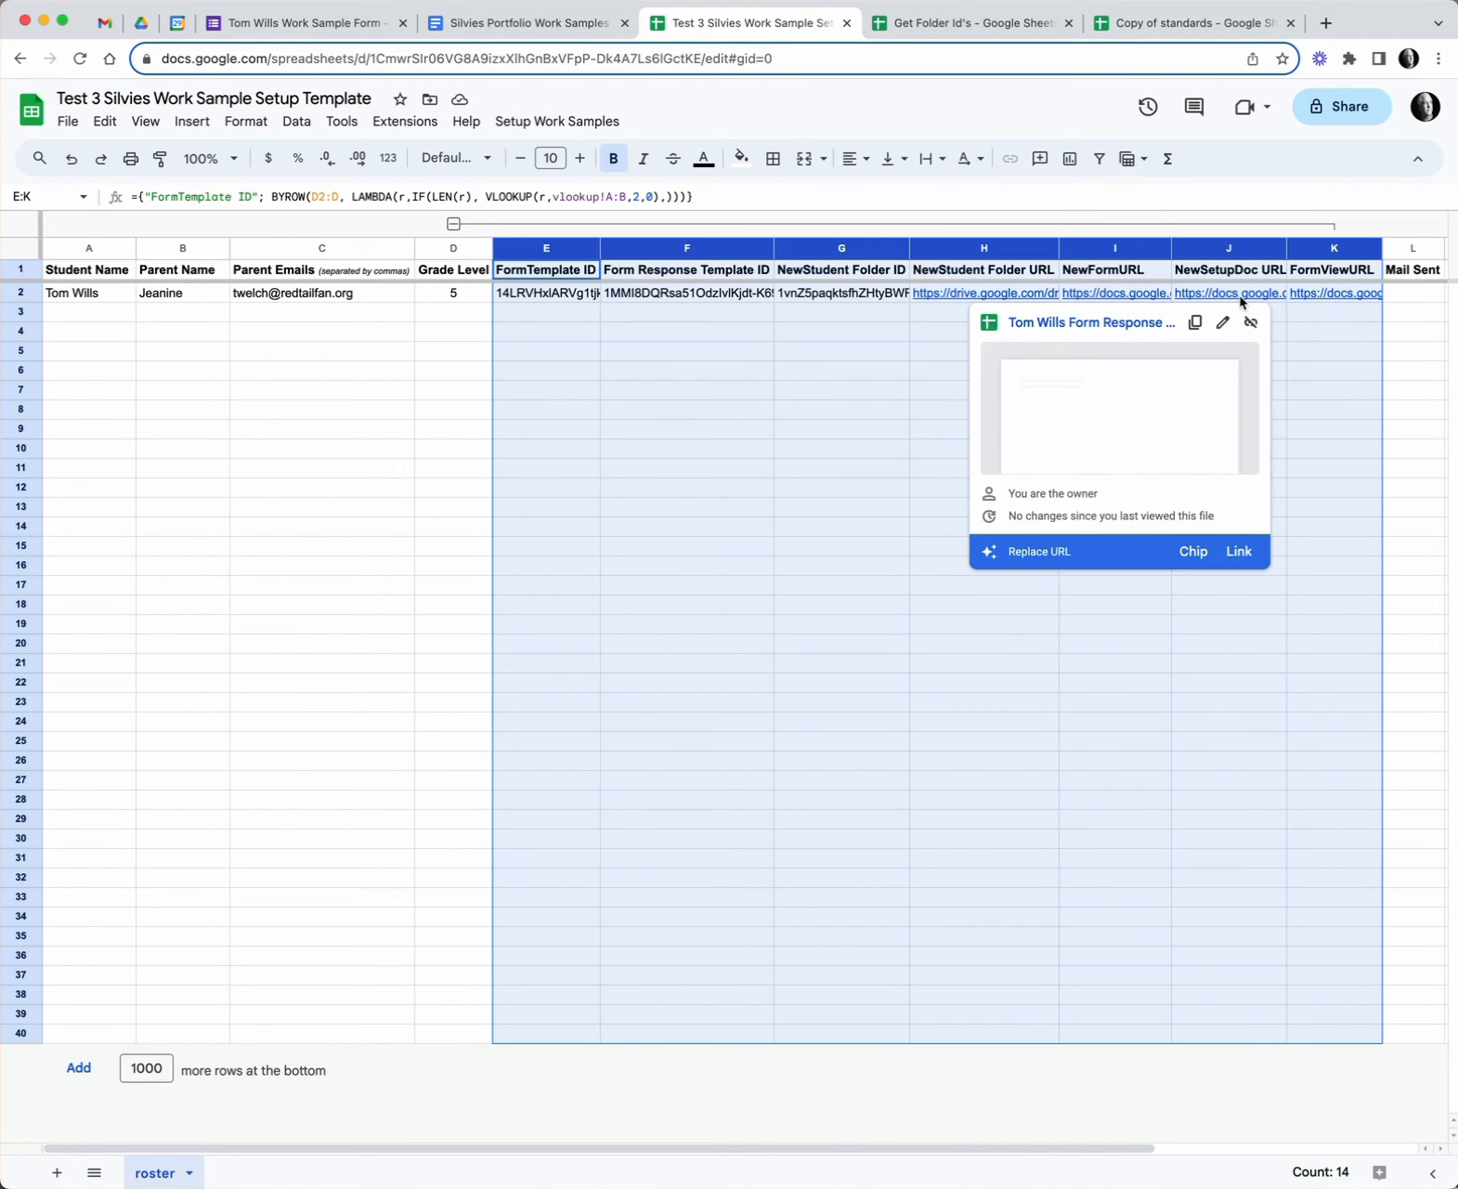
left_click(1144, 330)
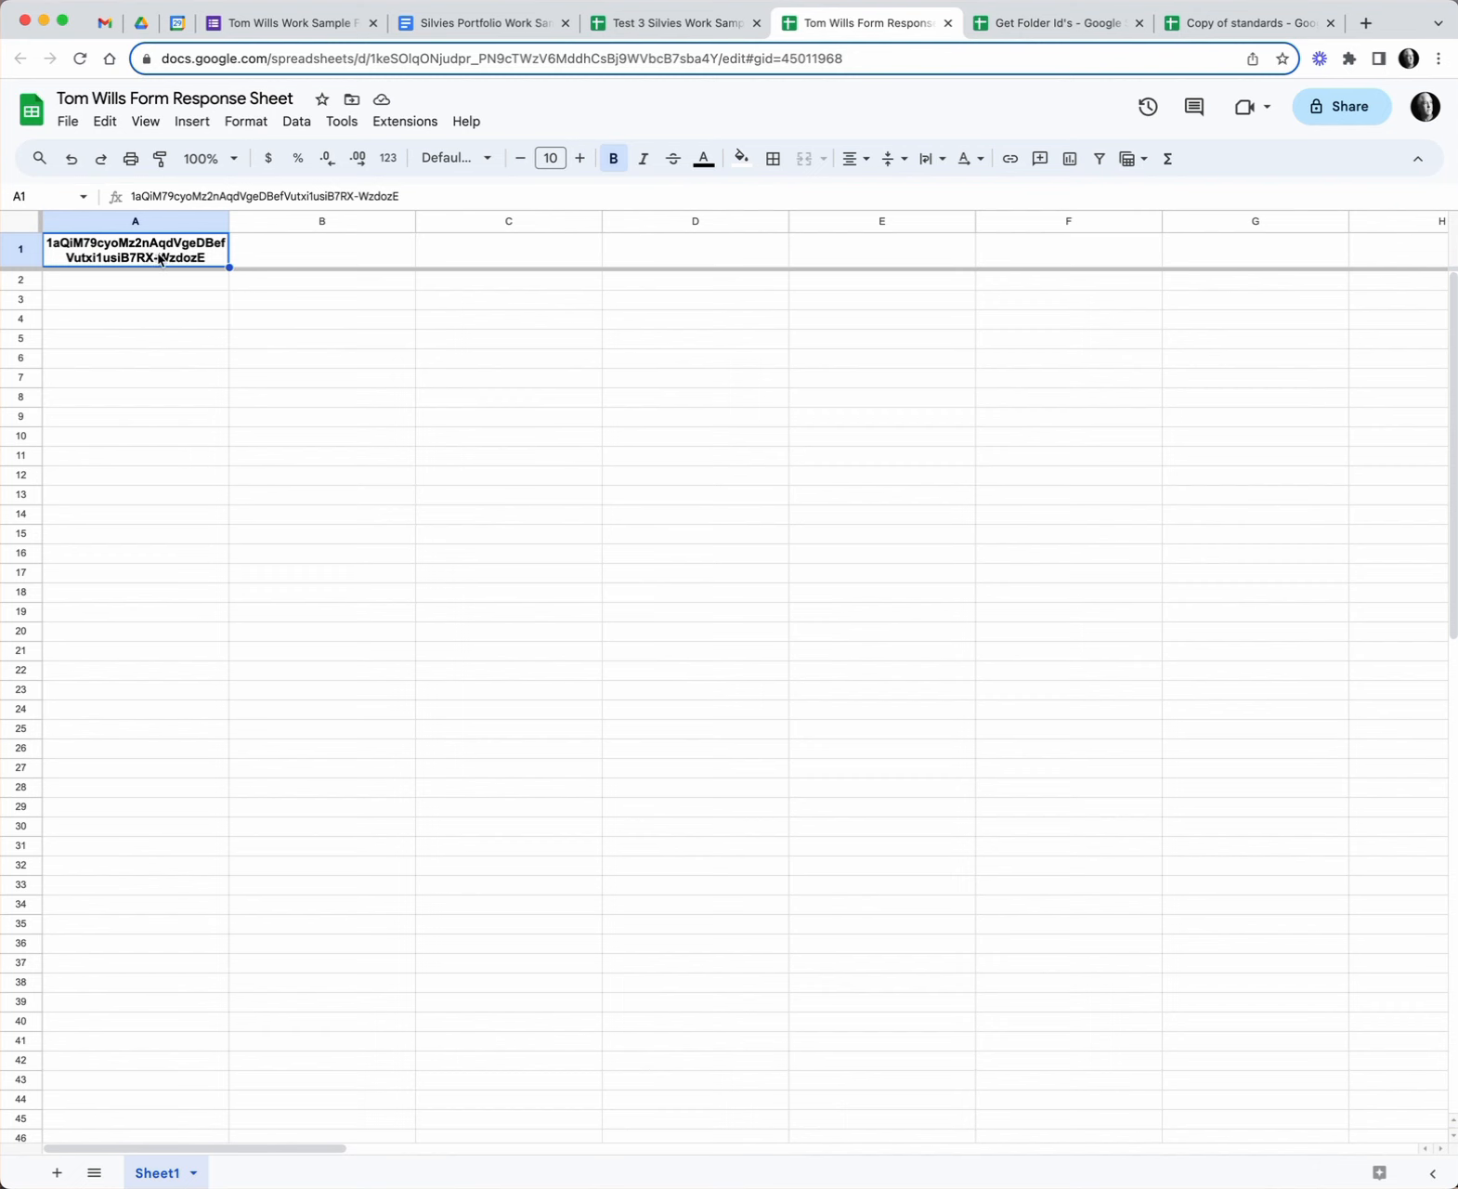
- Review the Form Response Sheet Setup section of the instructions doc, then return to the student's response spreadsheet
left_click(516, 30)
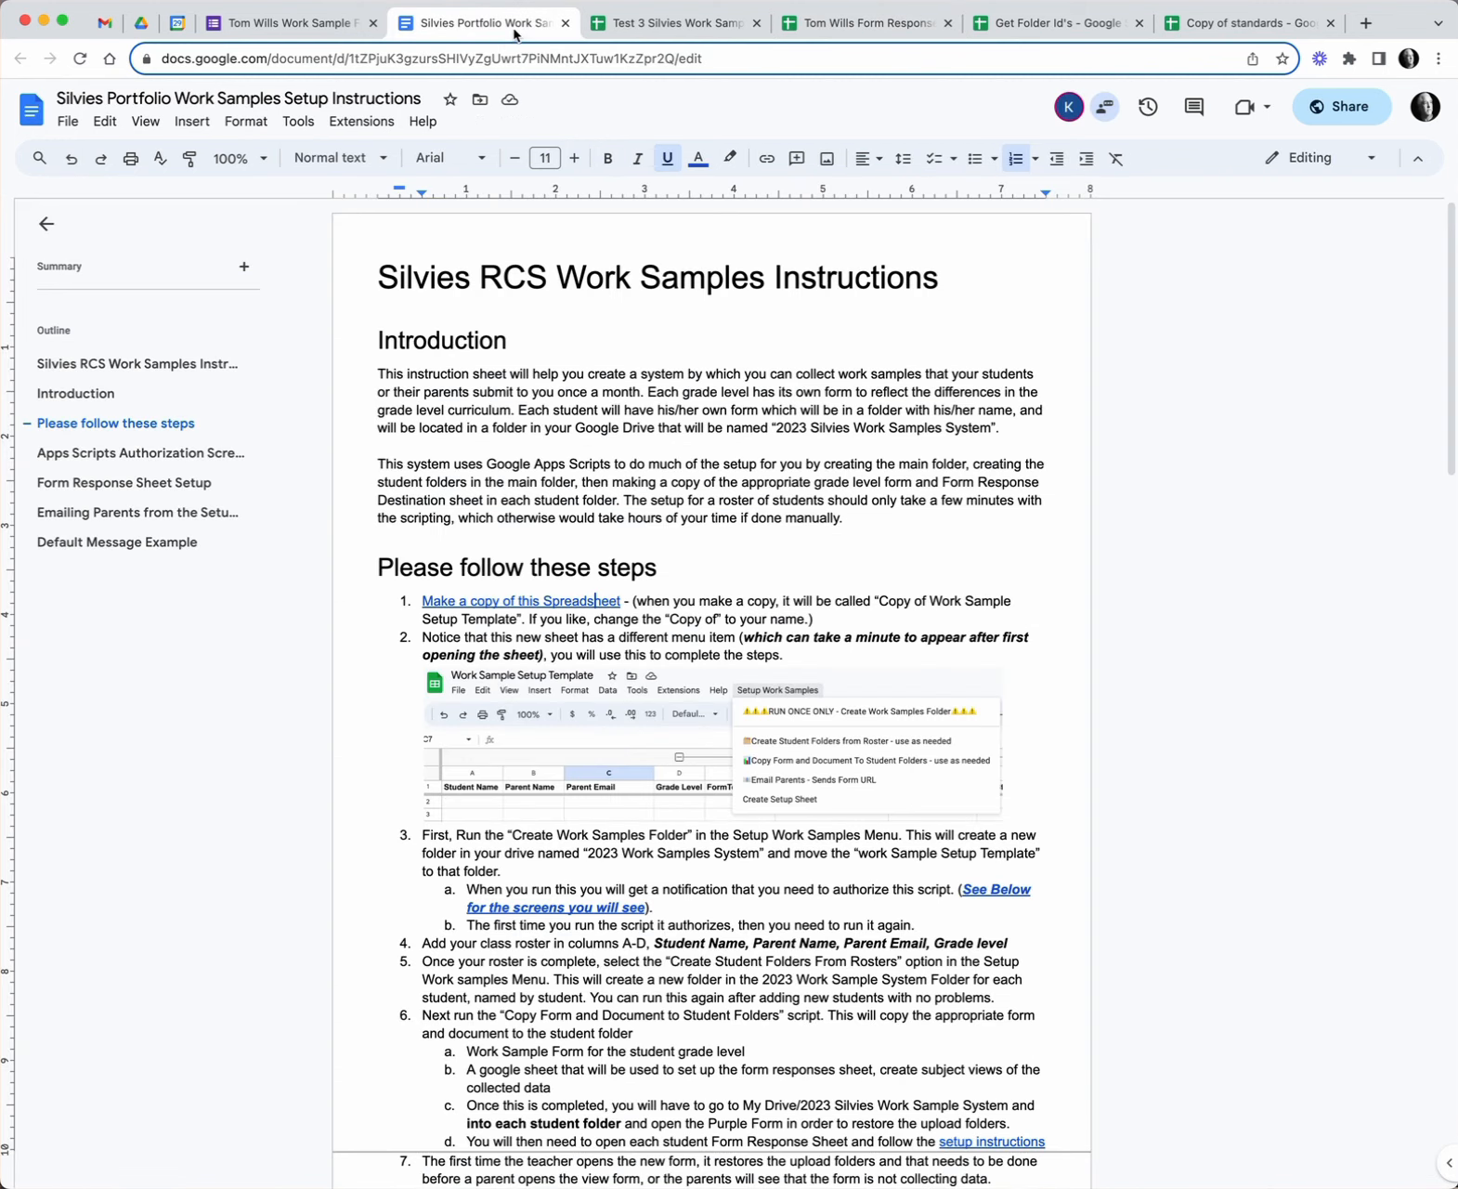
left_click(146, 483)
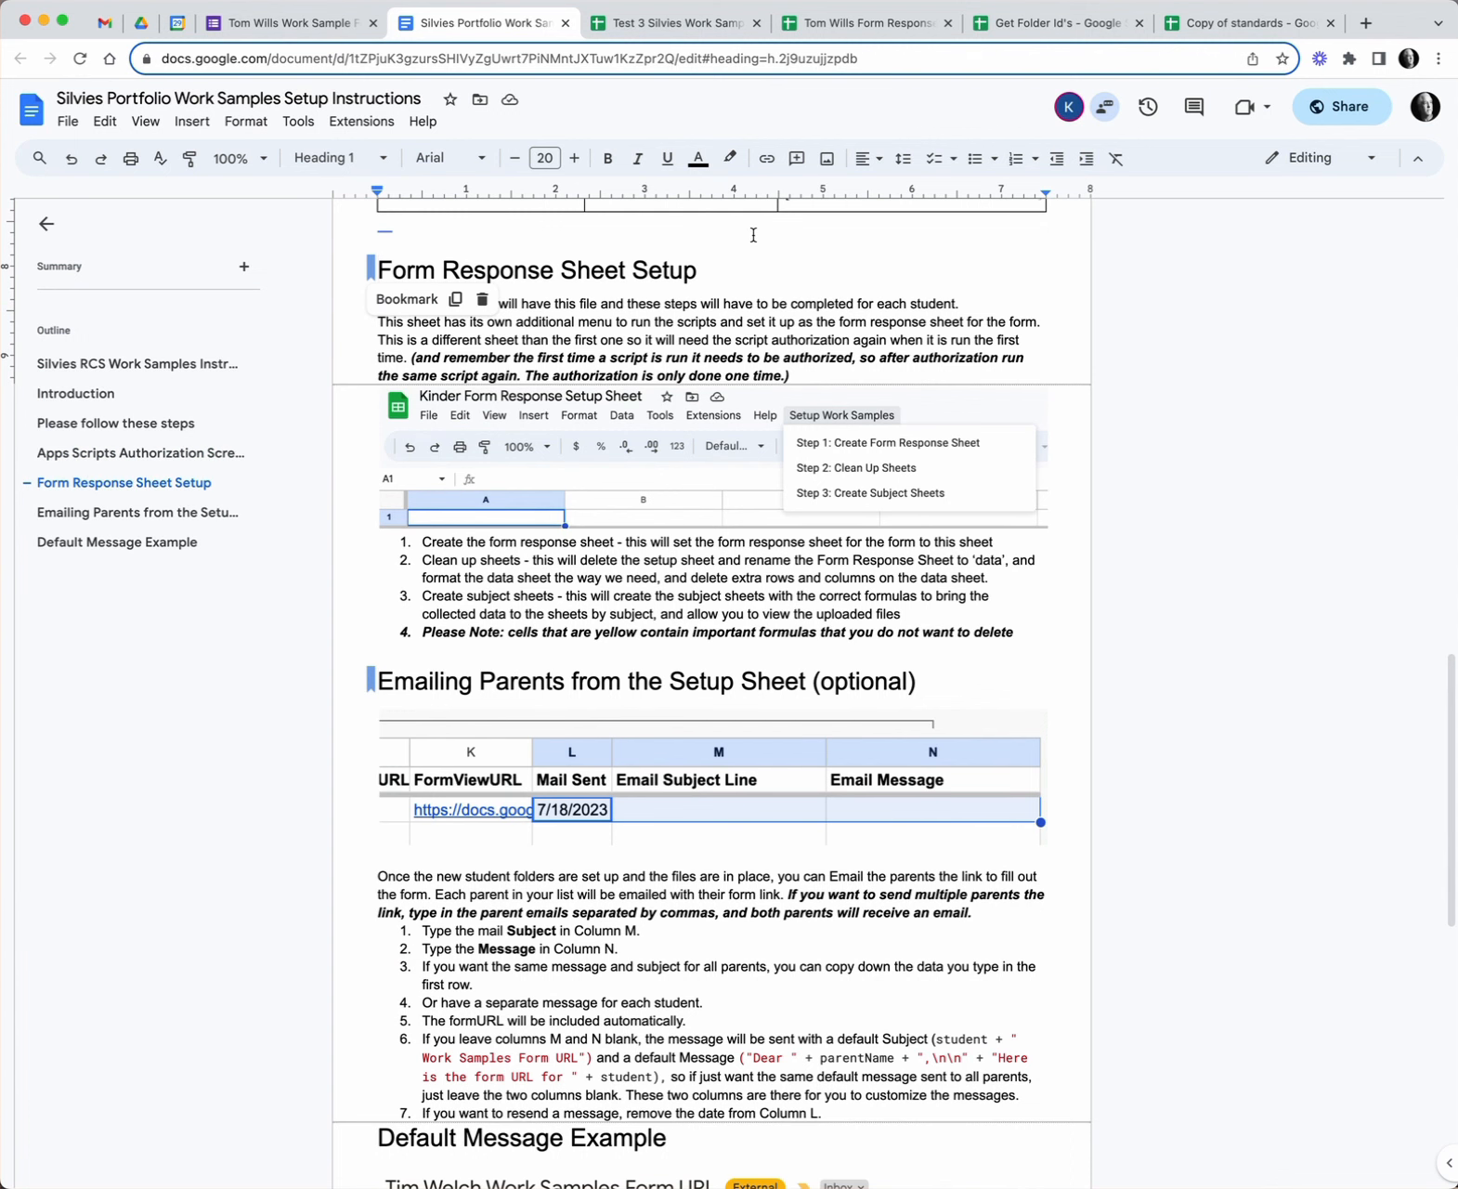
left_click(881, 28)
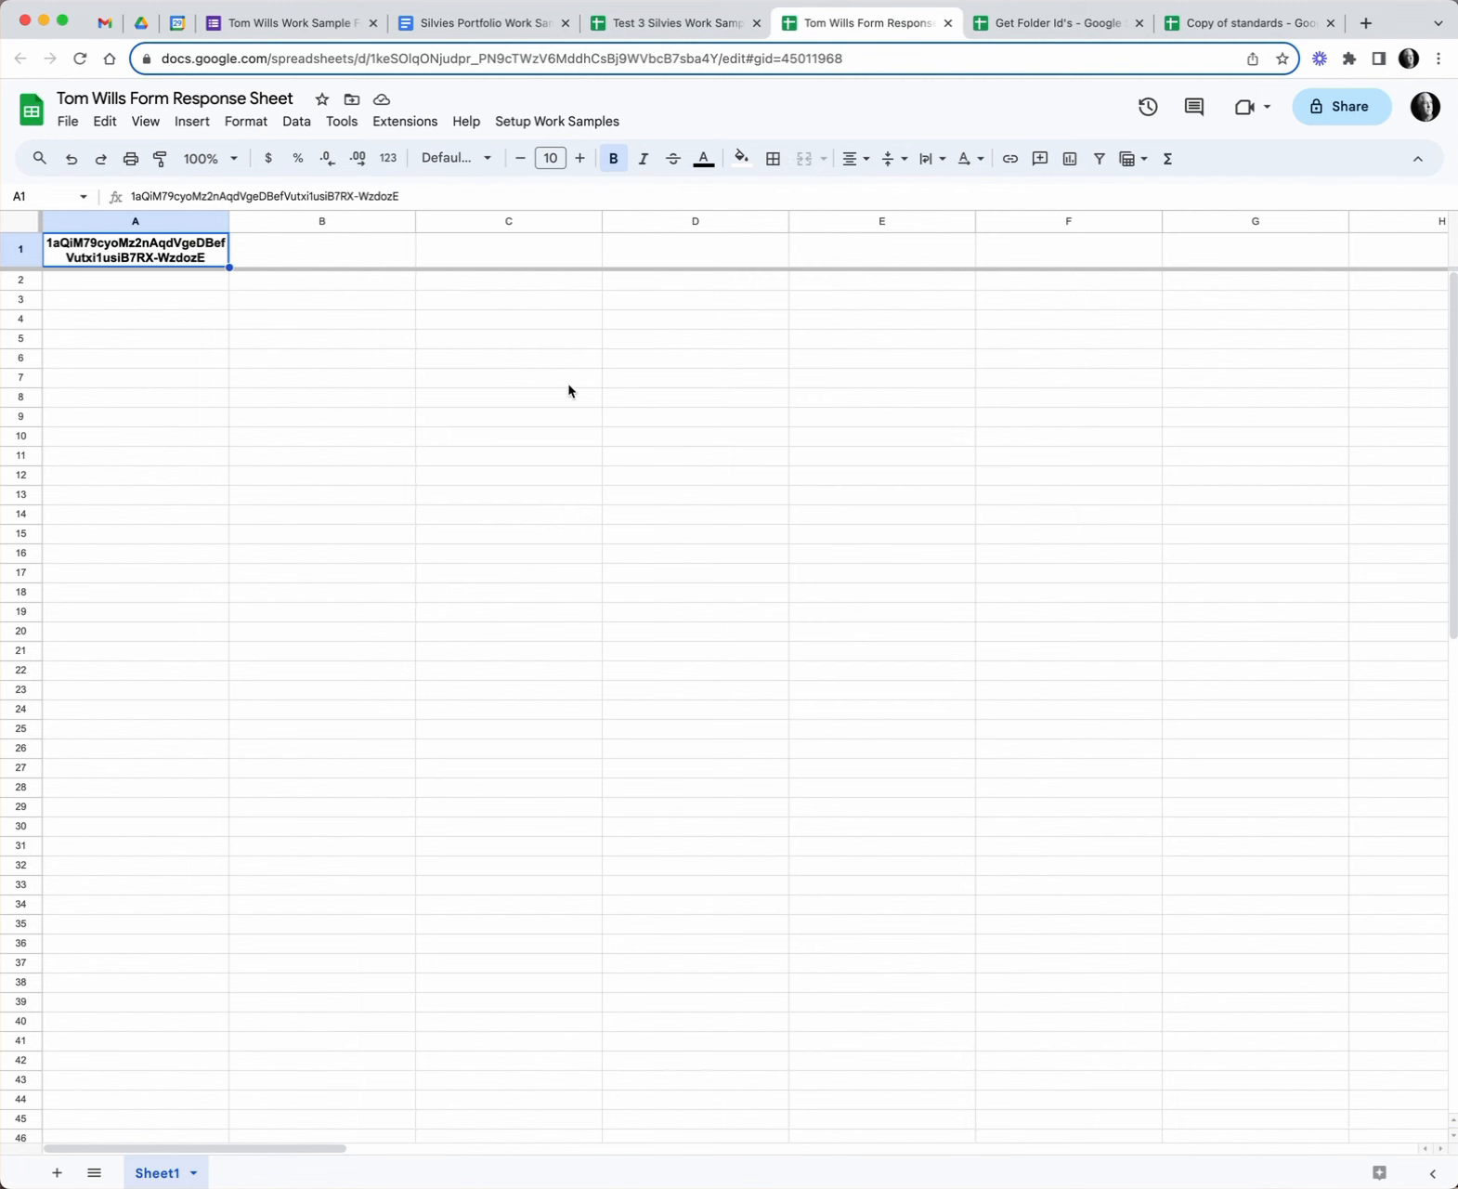
- Run Step 1: Create Form Response Sheet and authorize the script with the school account
left_click(562, 125)
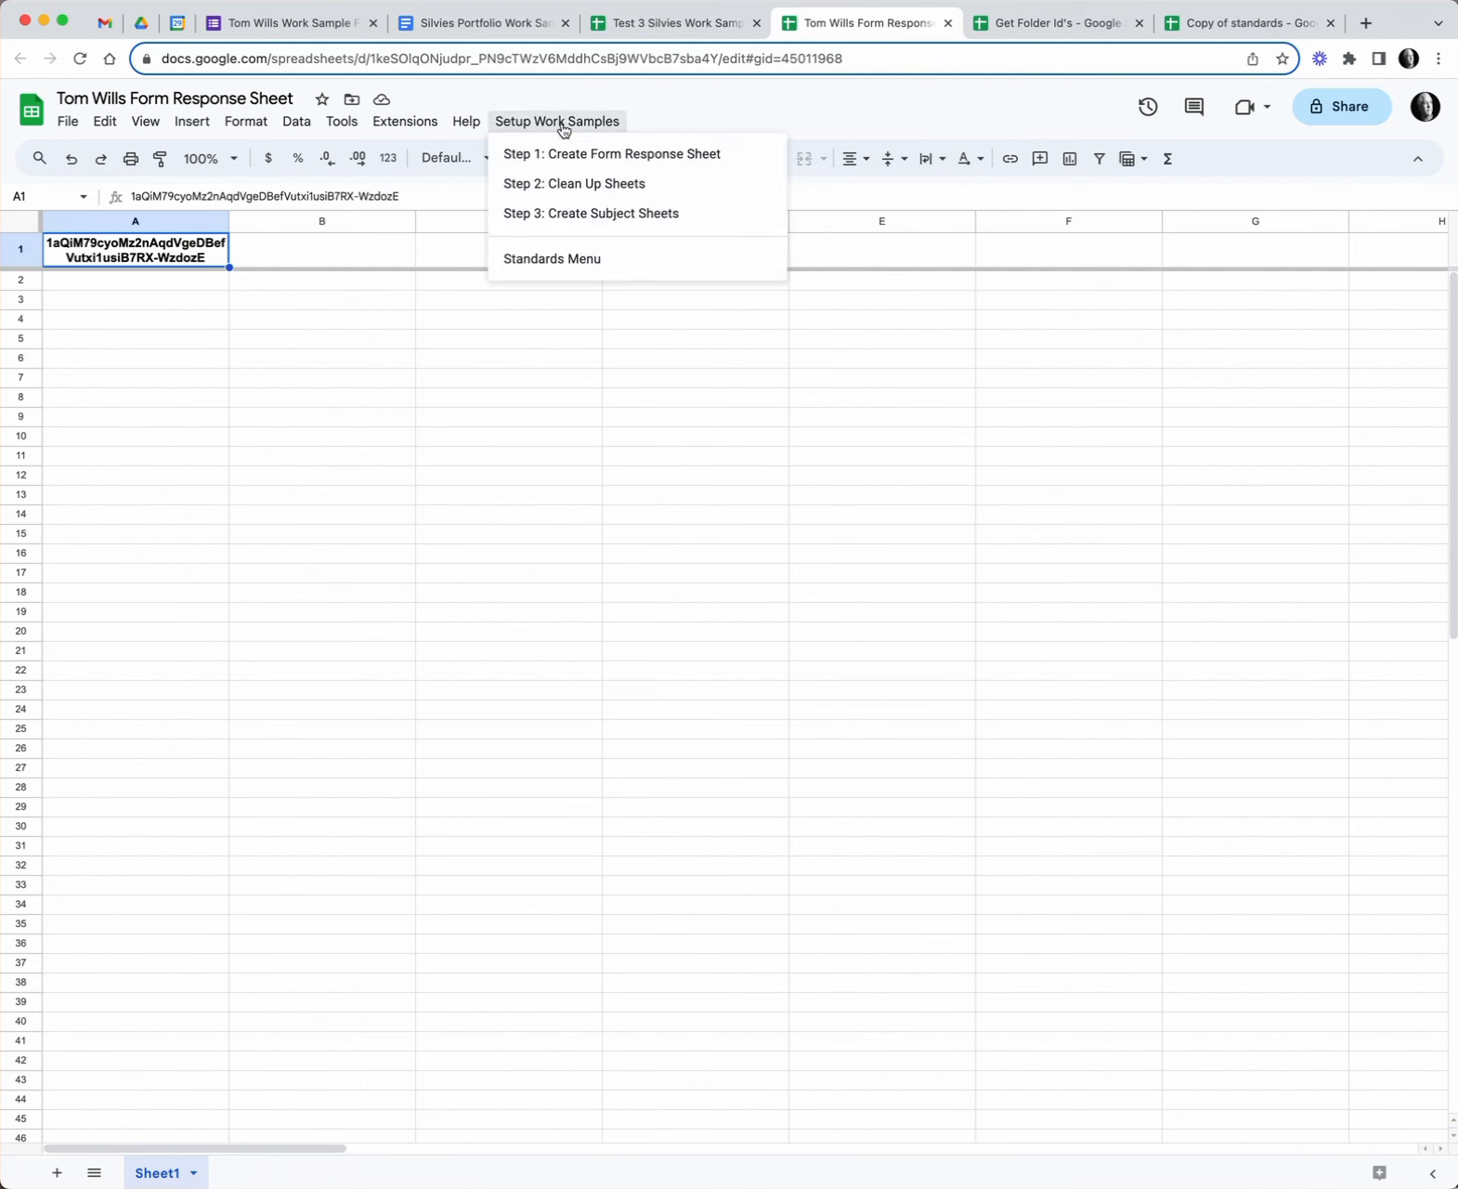
left_click(600, 156)
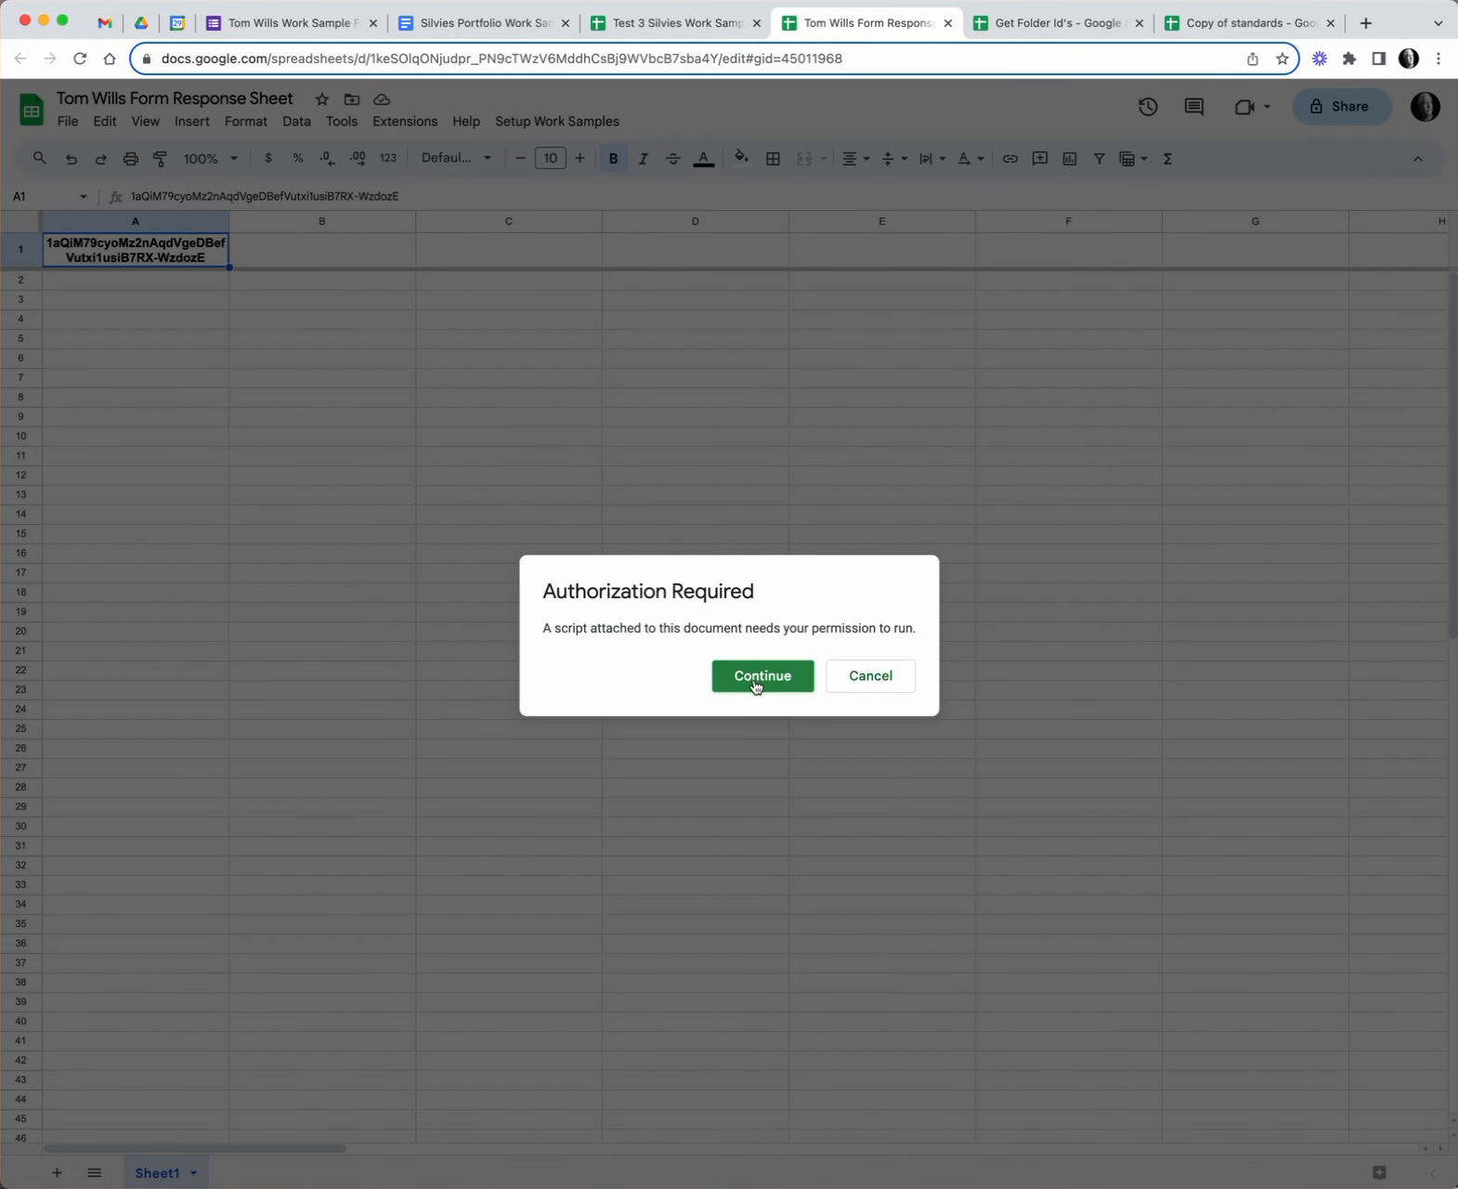
left_click(757, 677)
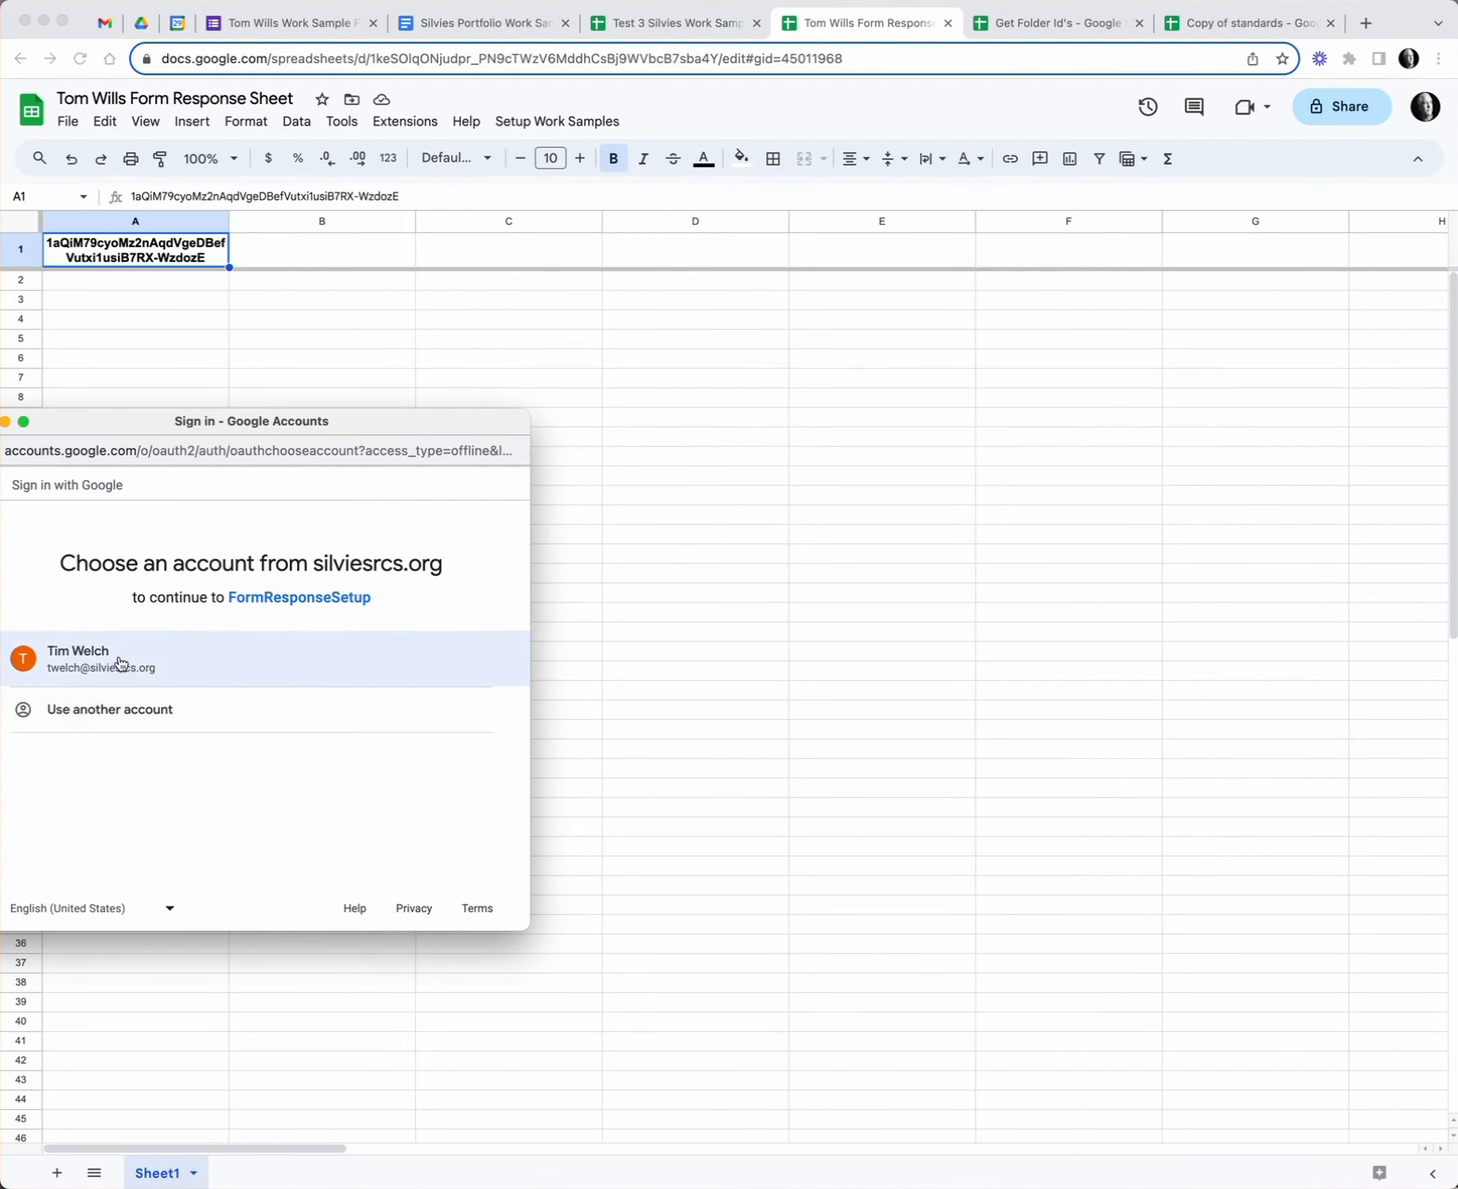
left_click(121, 660)
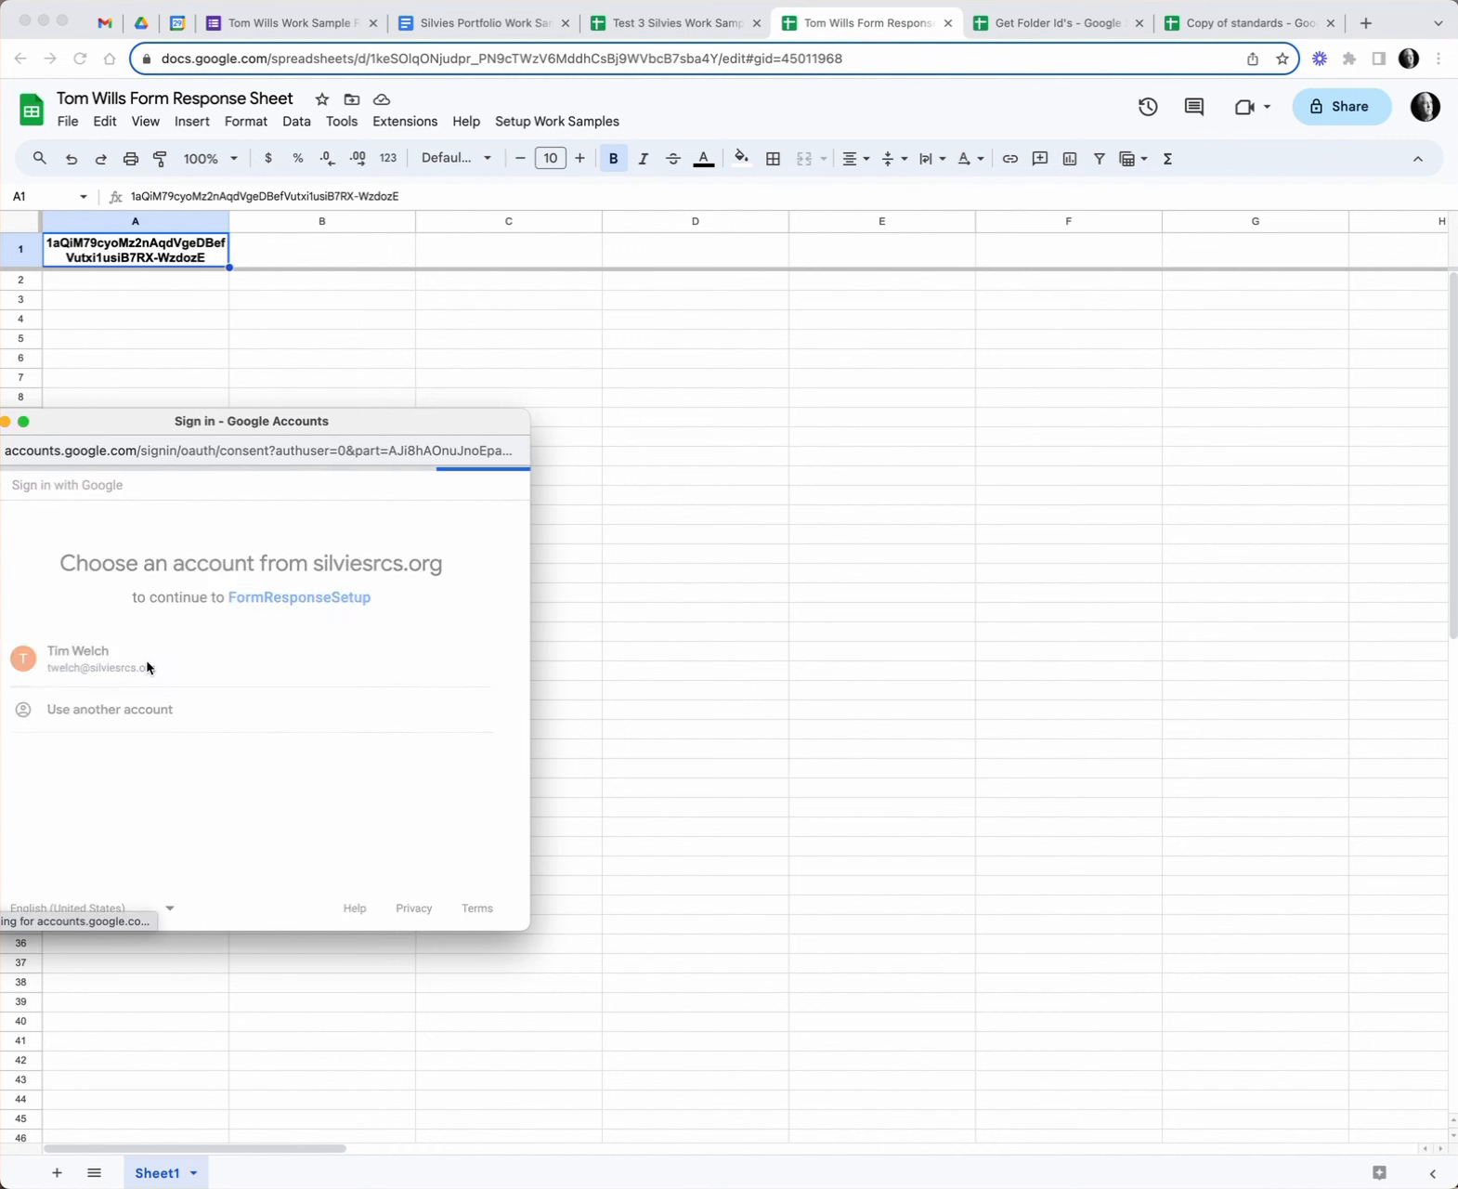
scroll(439, 776, "down", 5)
left_click(419, 823)
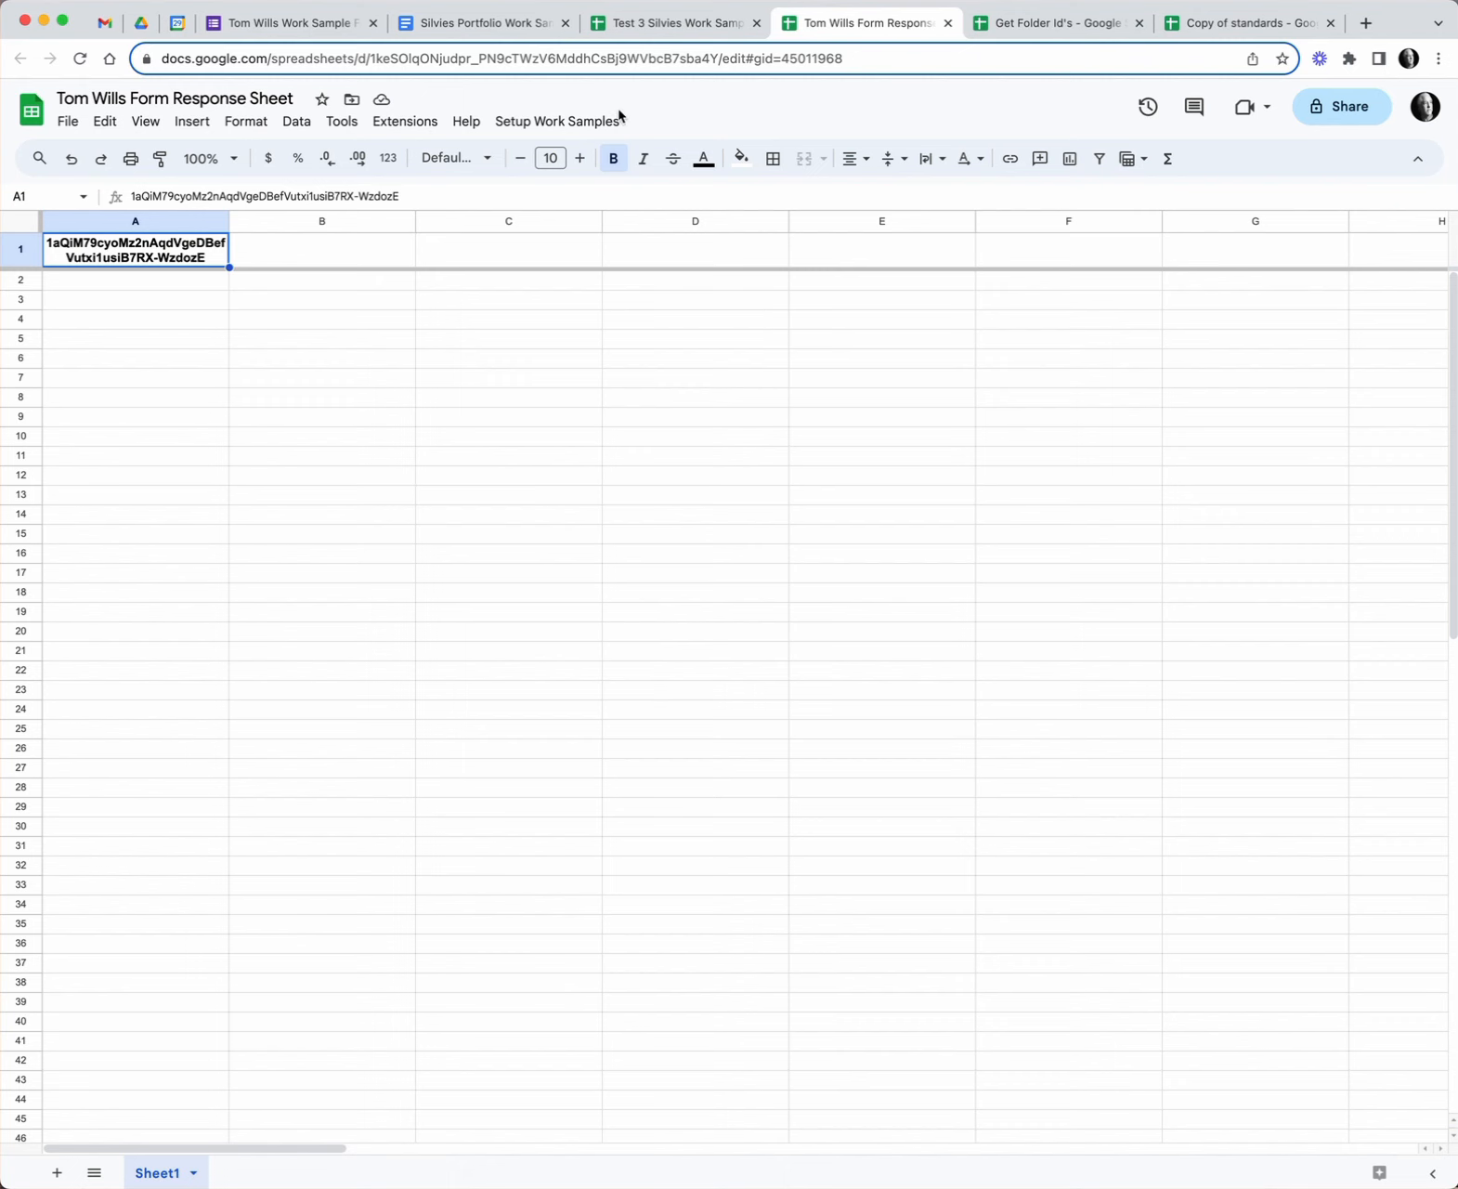
- Rerun Step 1 and view the newly created Form Responses 15 sheet
left_click(557, 122)
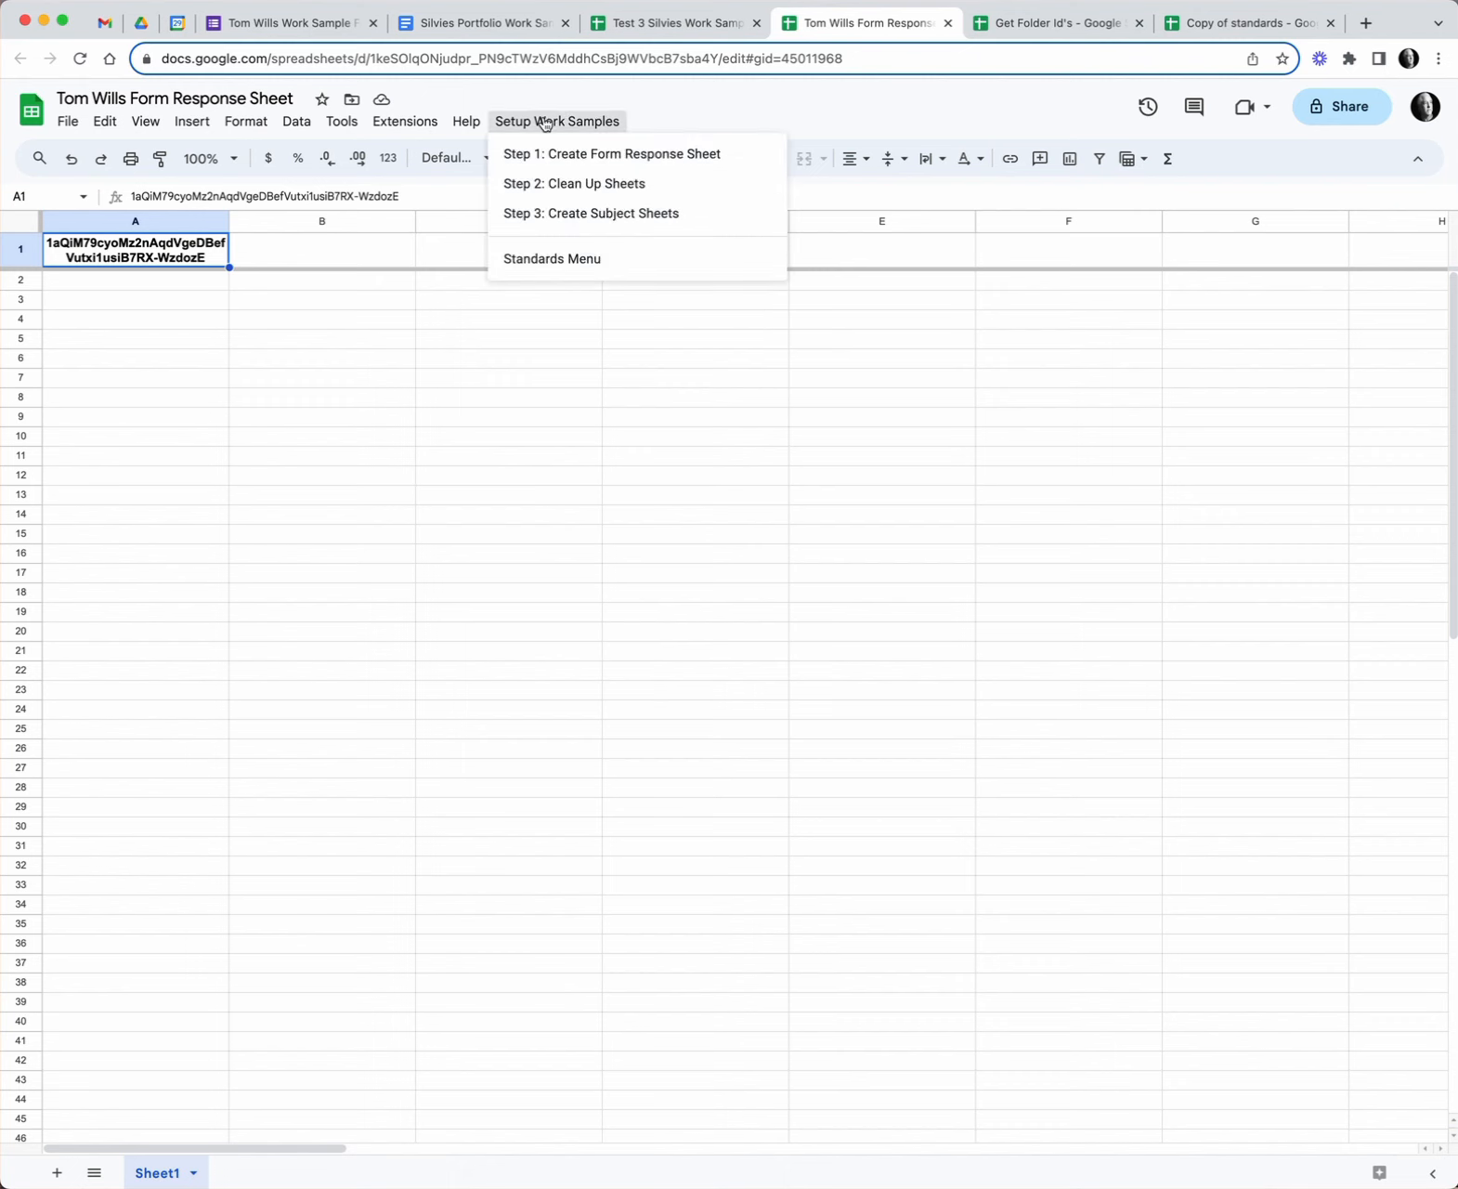
left_click(596, 164)
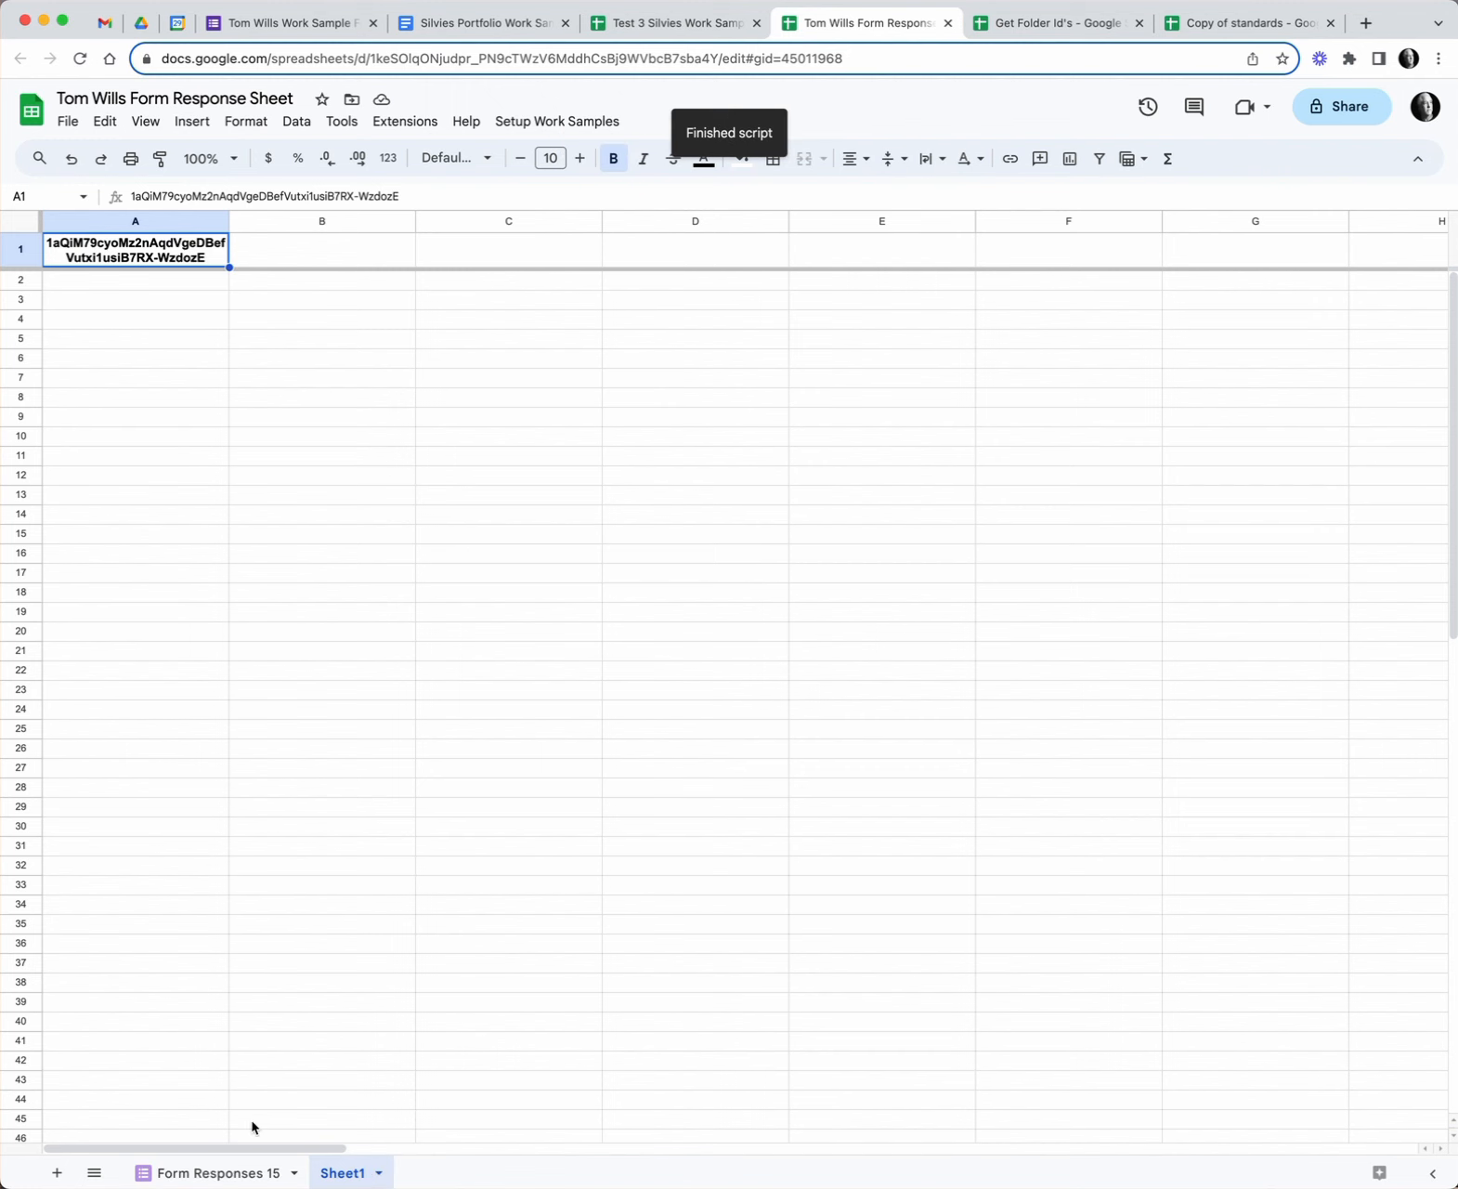
left_click(218, 1174)
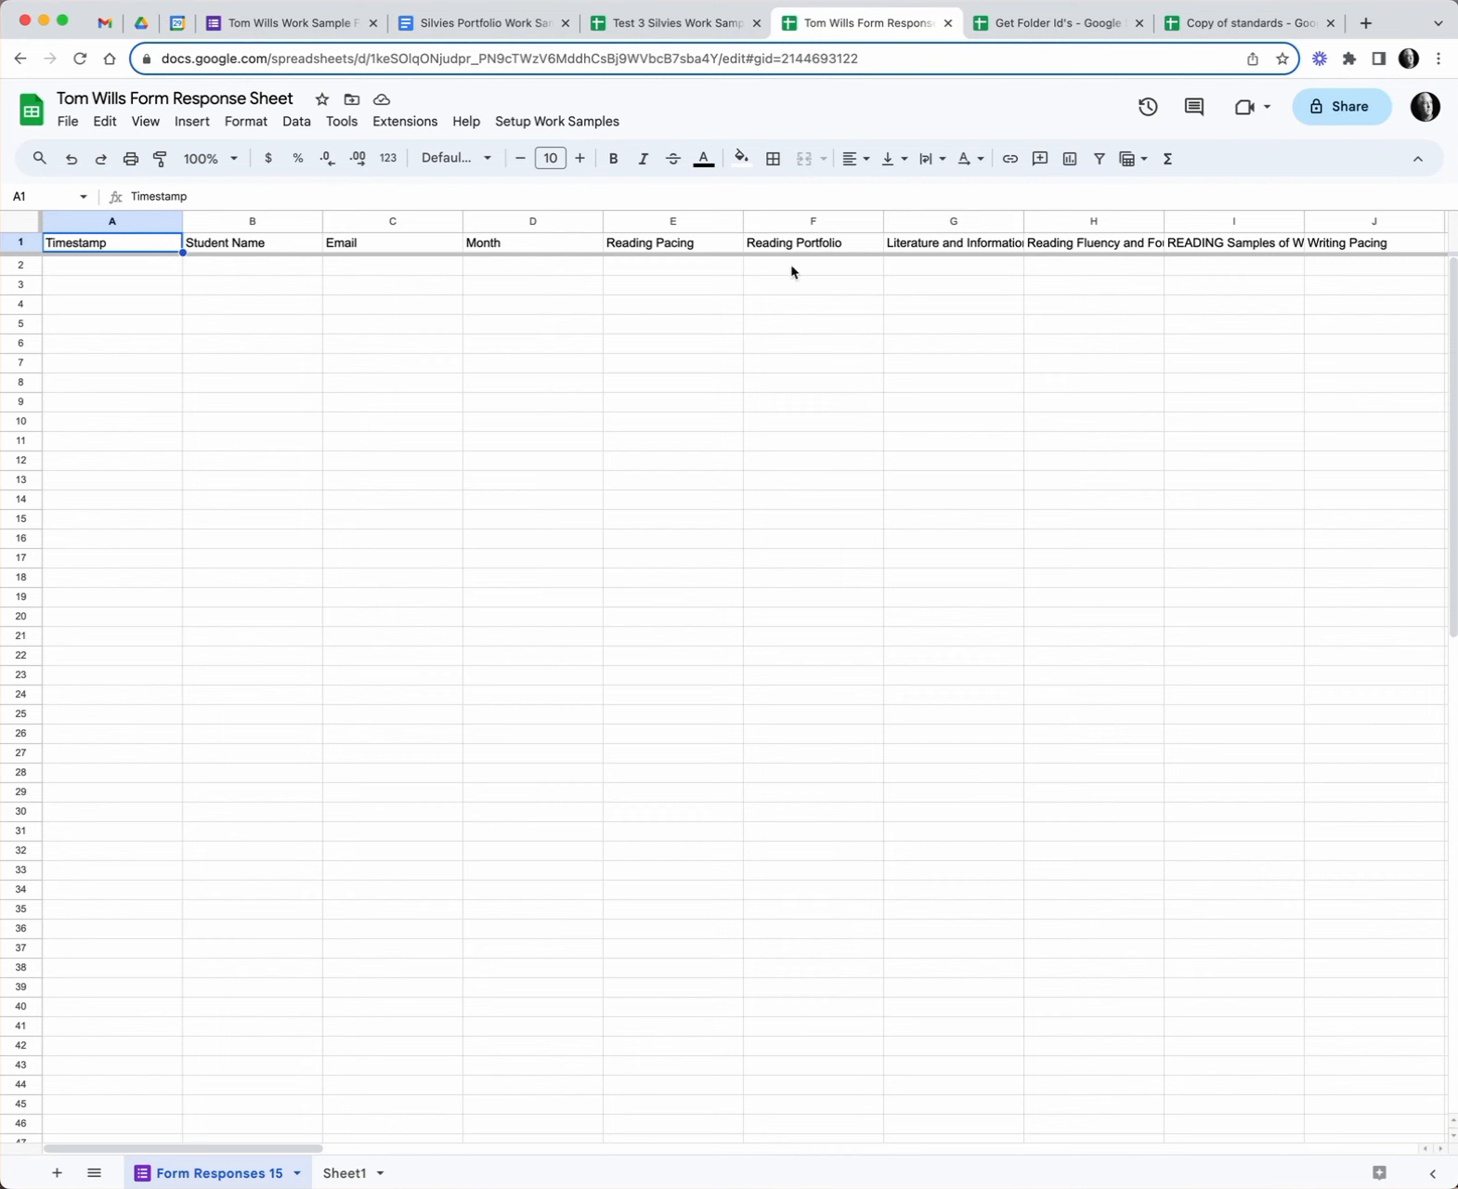
- Run Step 2: Clean Up Sheets, leaving a single data sheet with bold wrapped headers and two rows
left_click(560, 125)
left_click(561, 129)
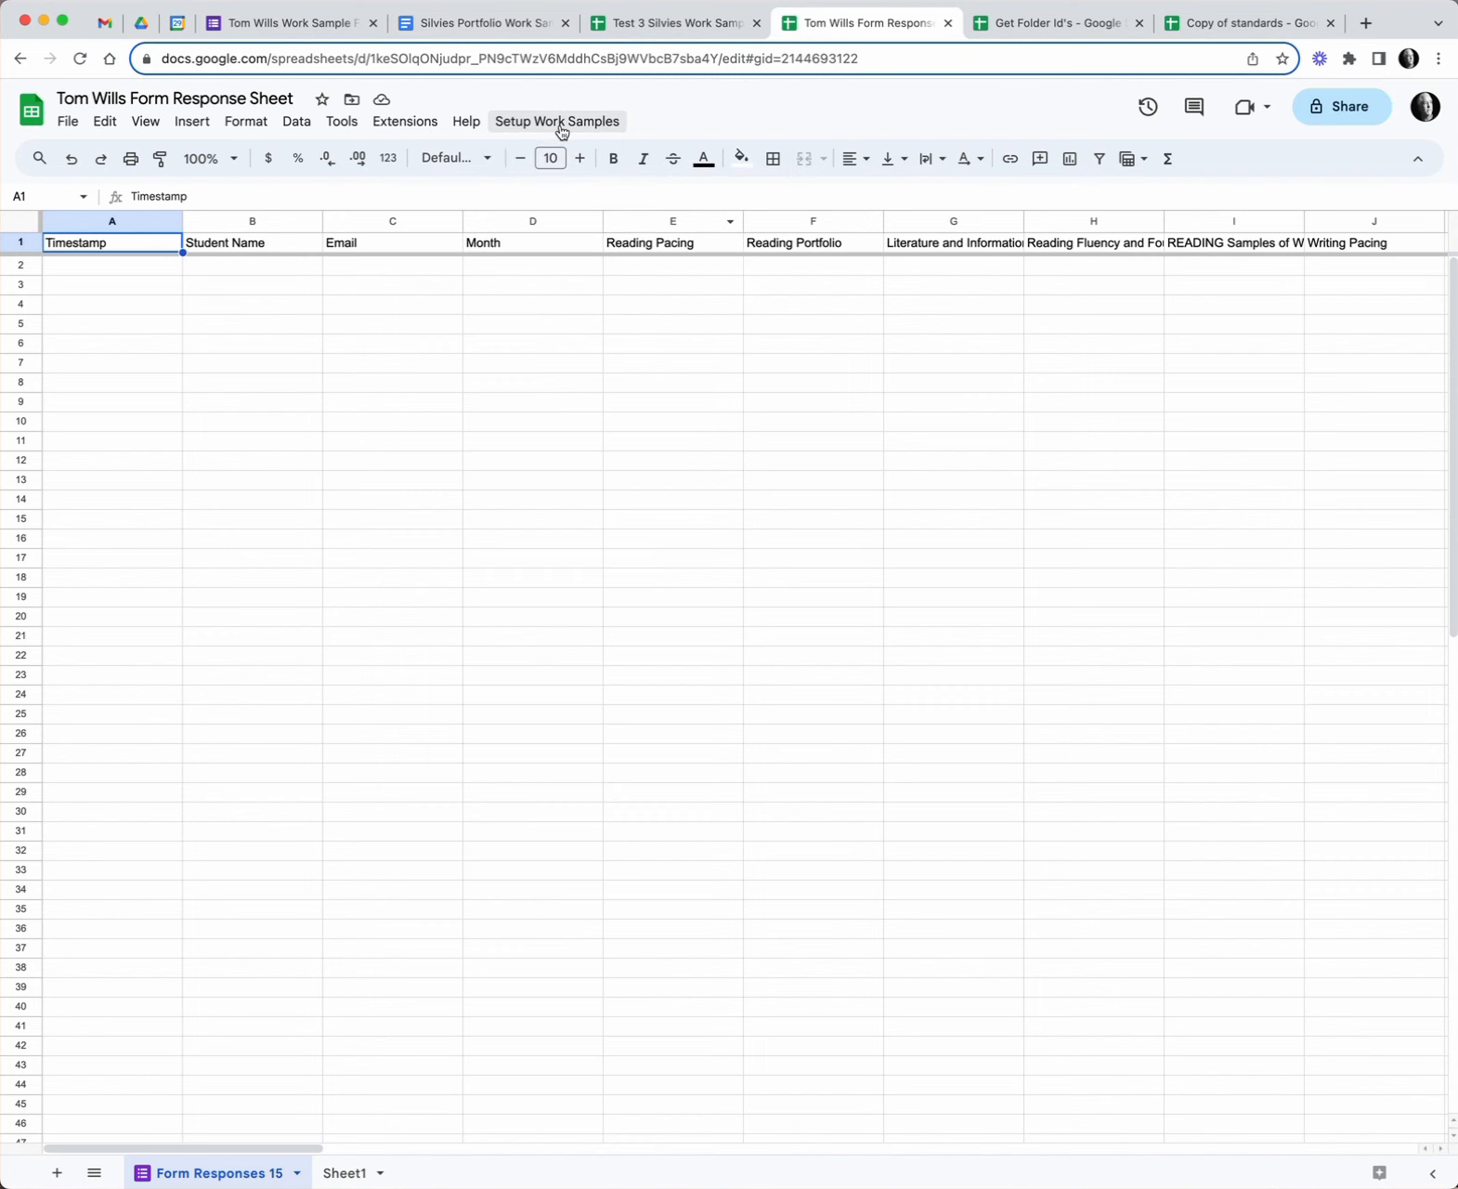
left_click(561, 130)
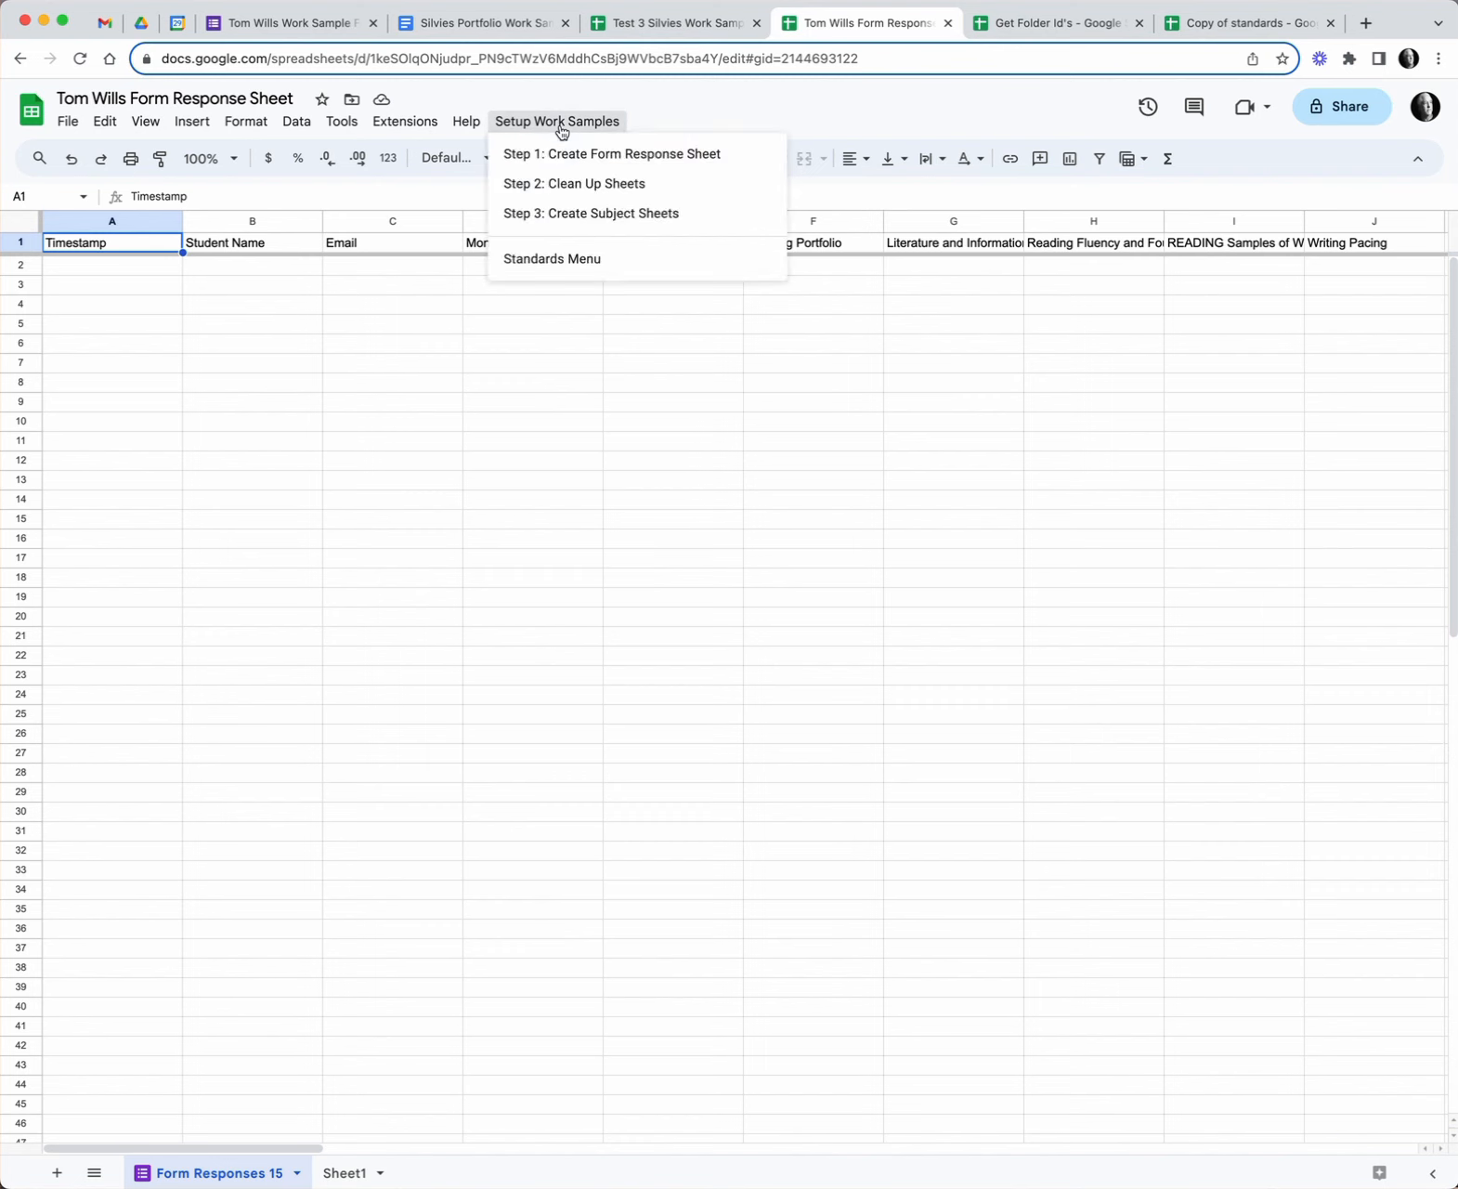
left_click(562, 185)
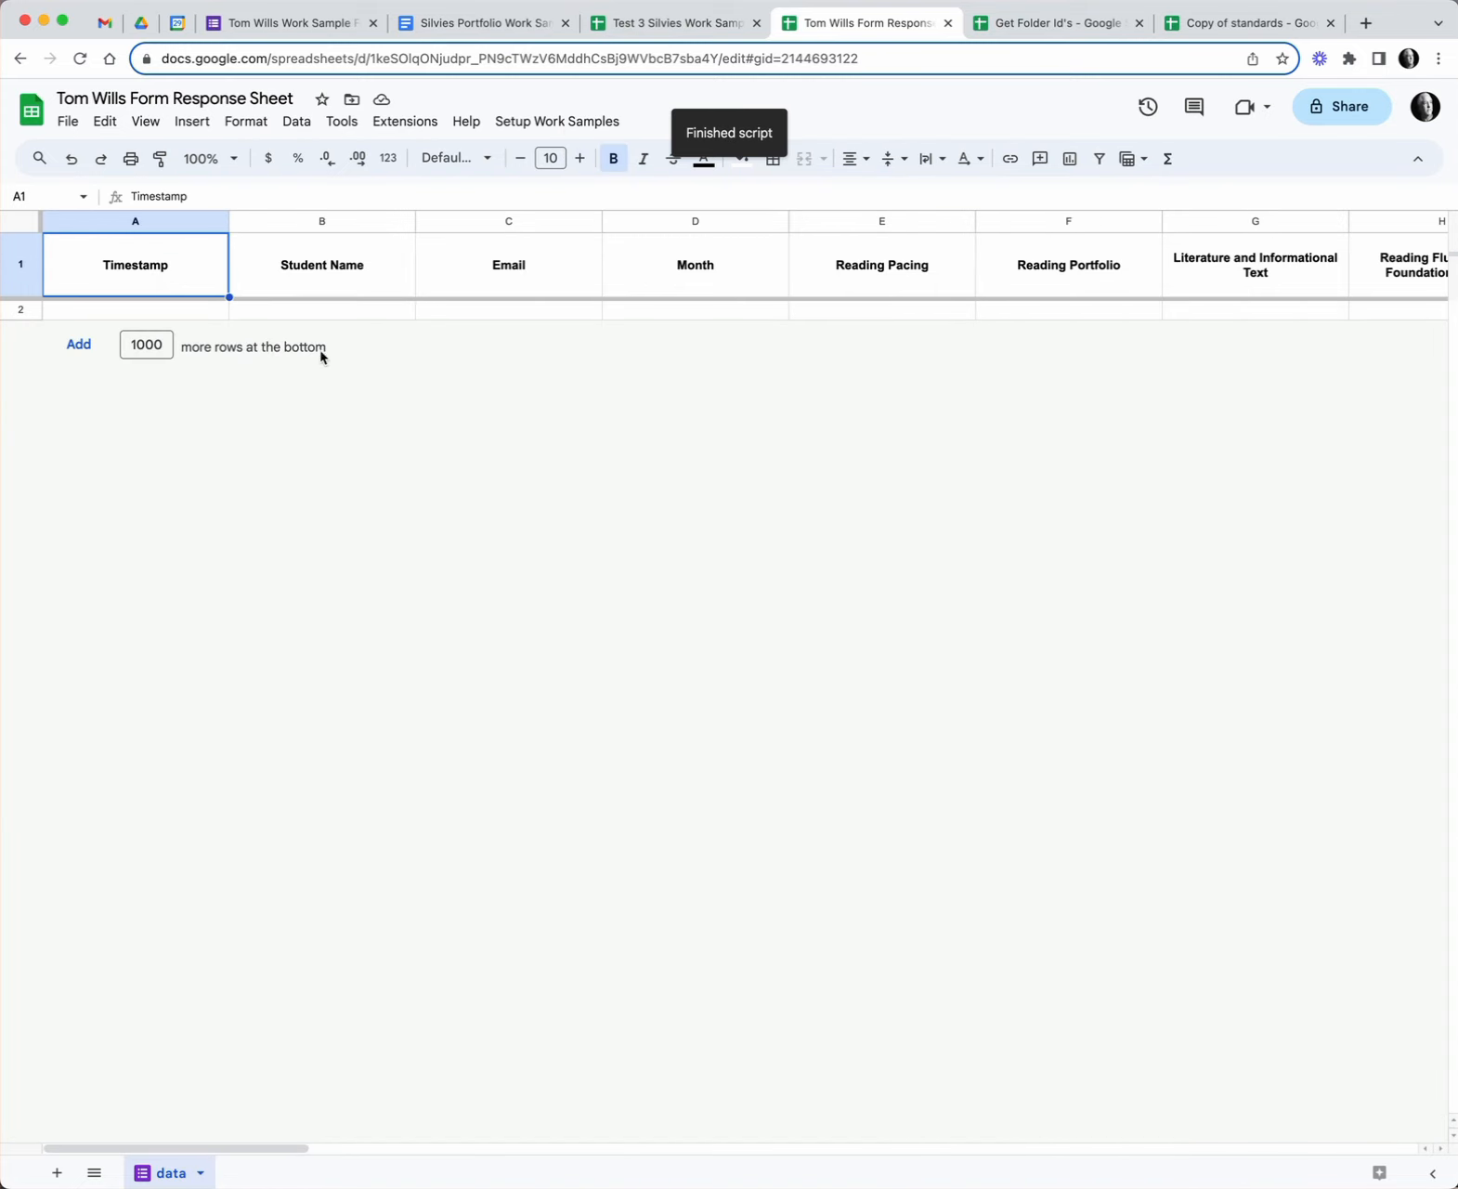
scroll(961, 293, "right", 20)
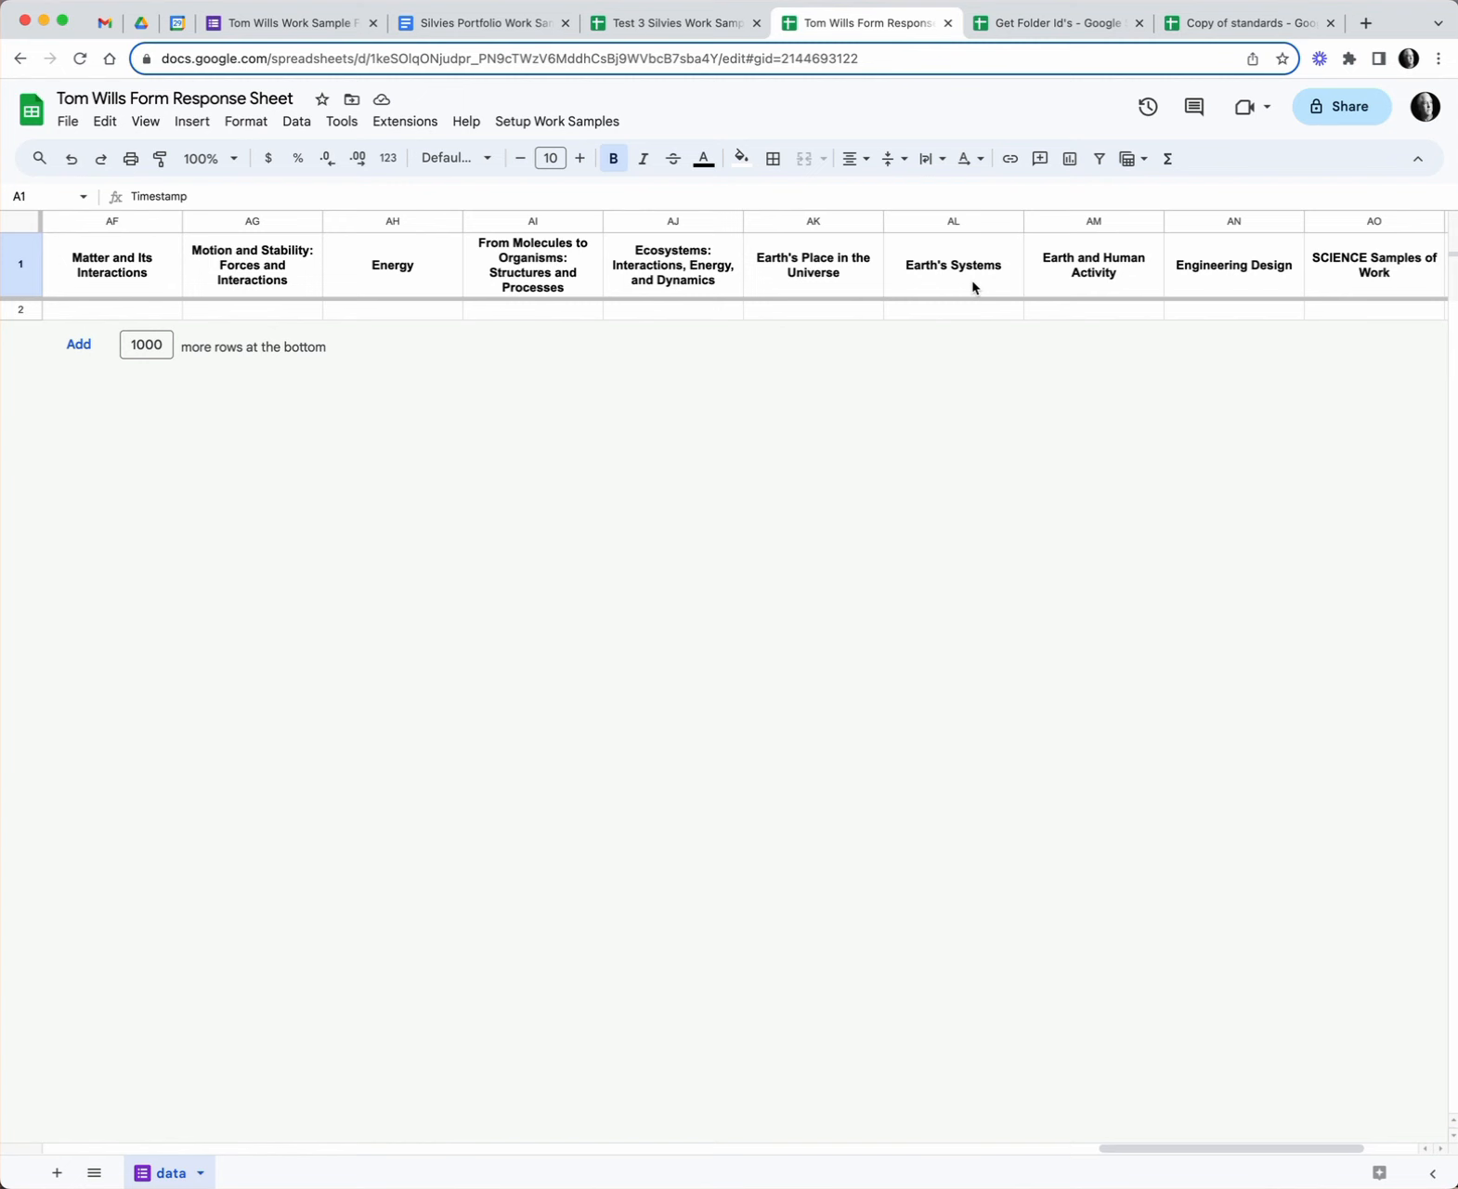
scroll(975, 288, "left", 20)
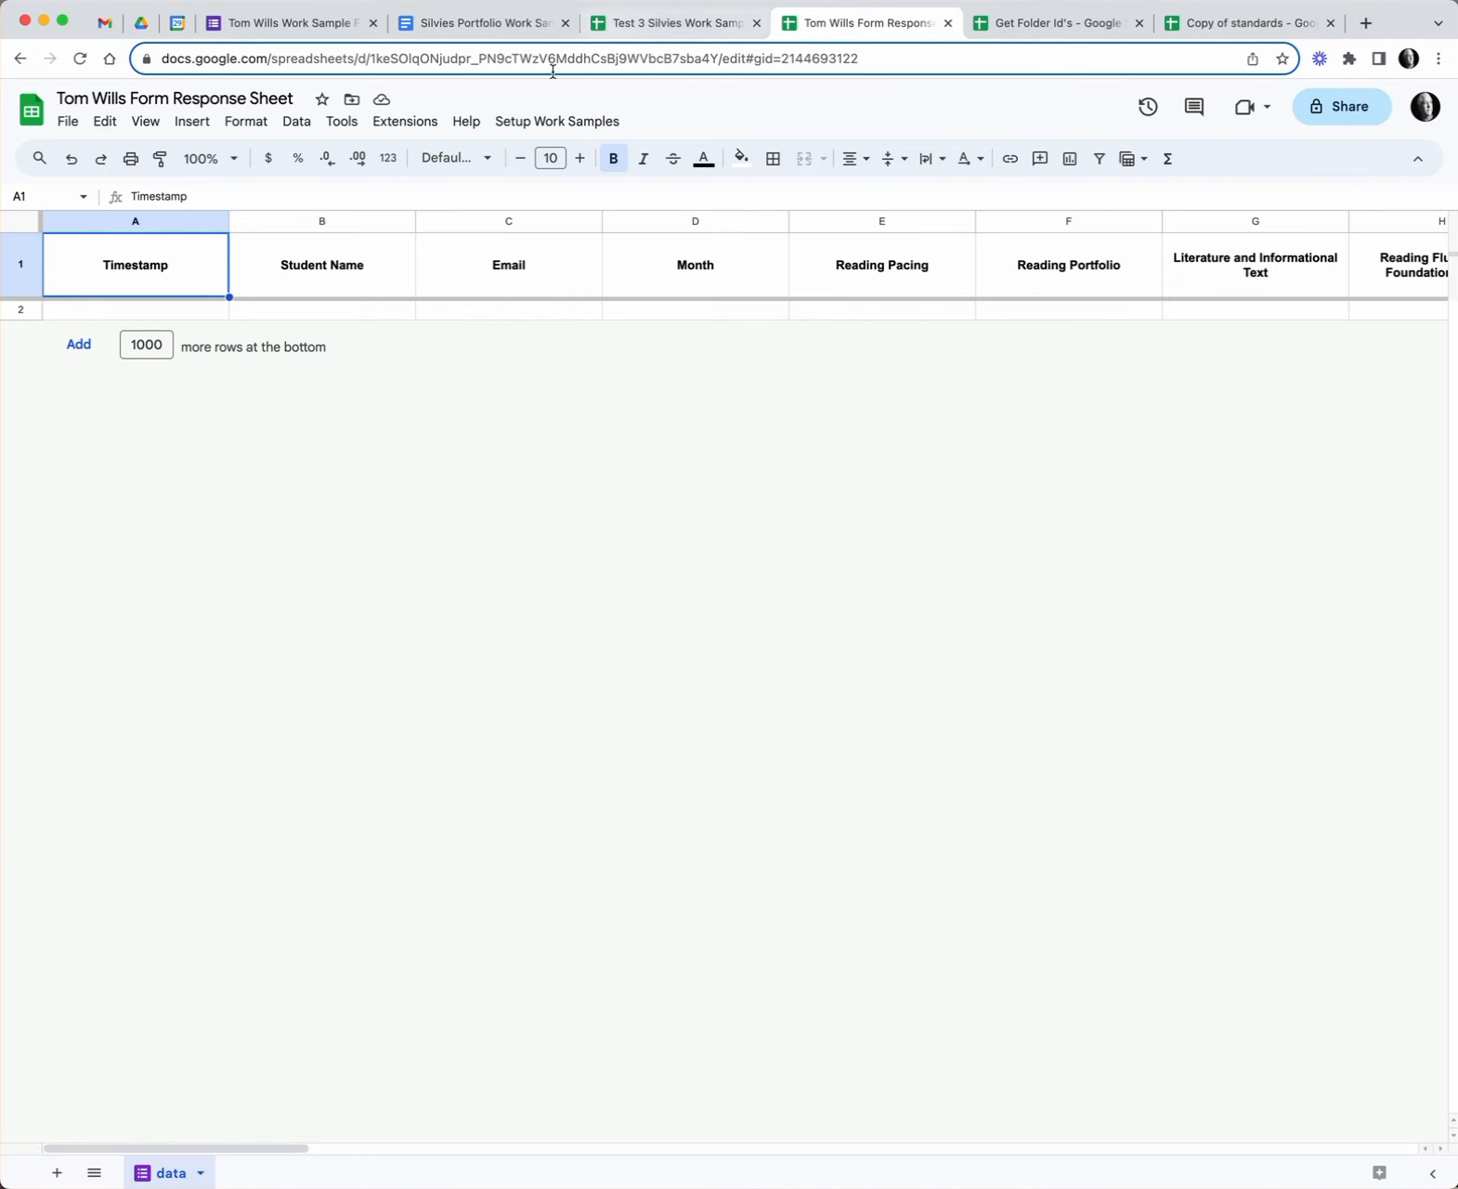
left_click(558, 122)
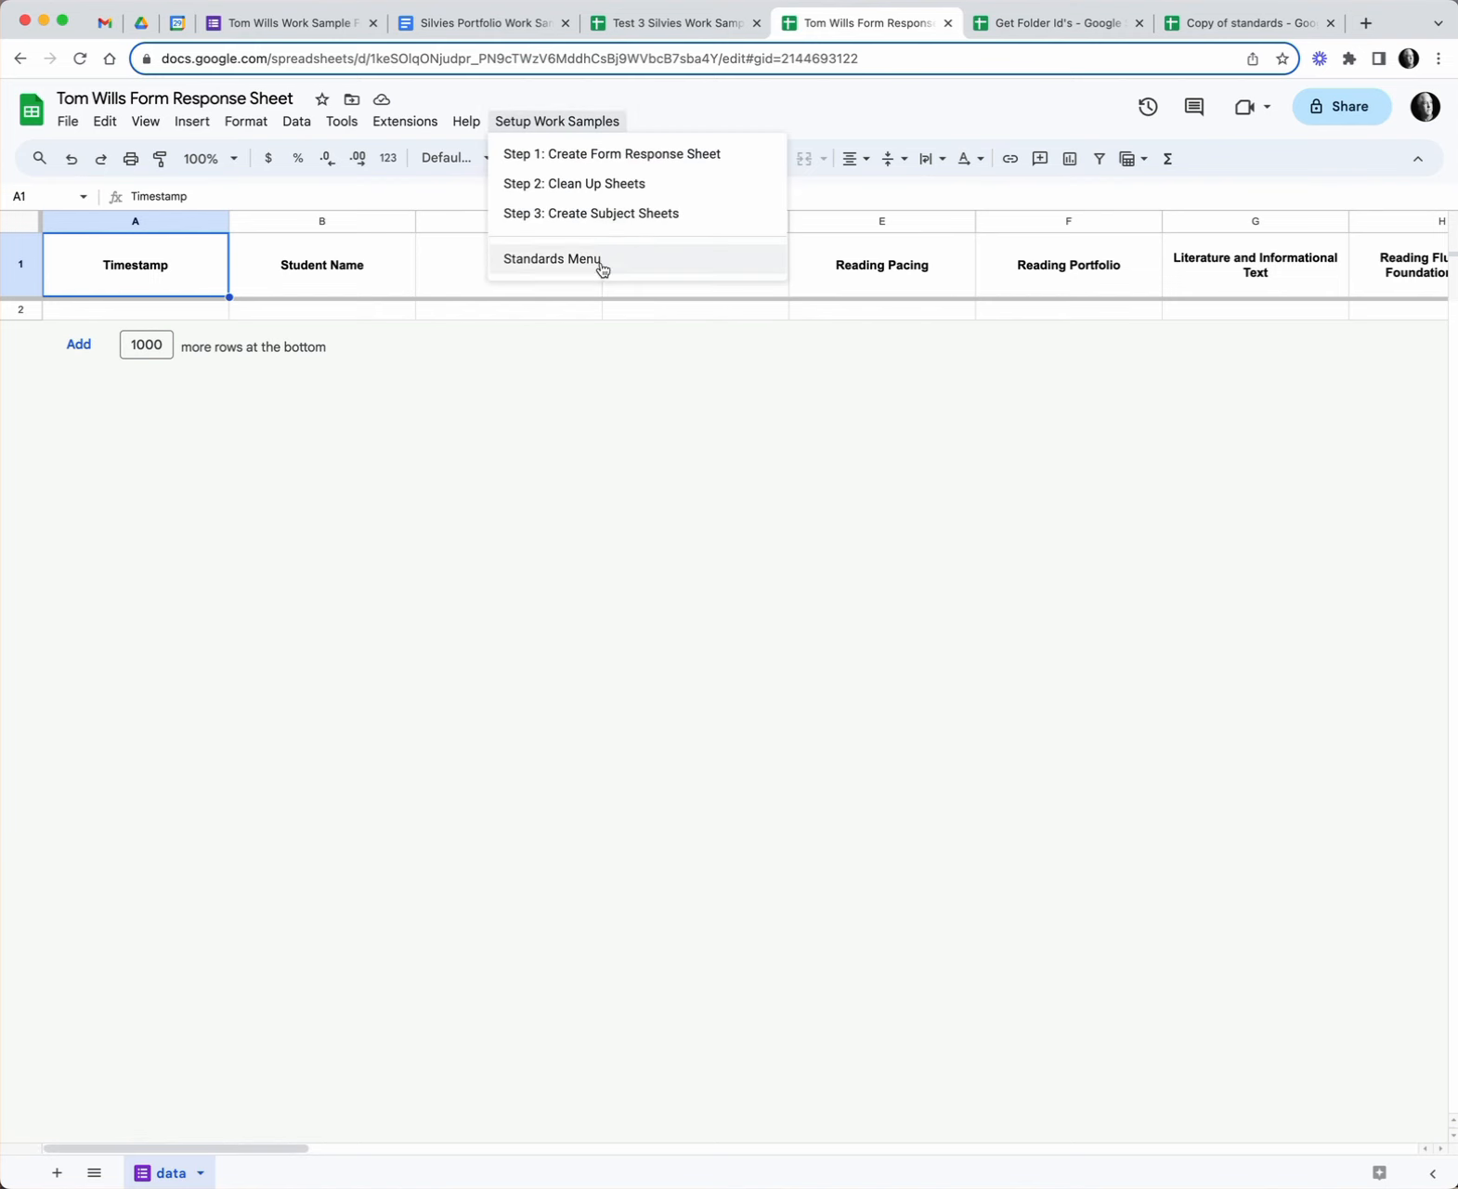
- Run Step 3: Create Subject Sheets to add reading through health sheets and an Uploaded Files sheet
left_click(606, 215)
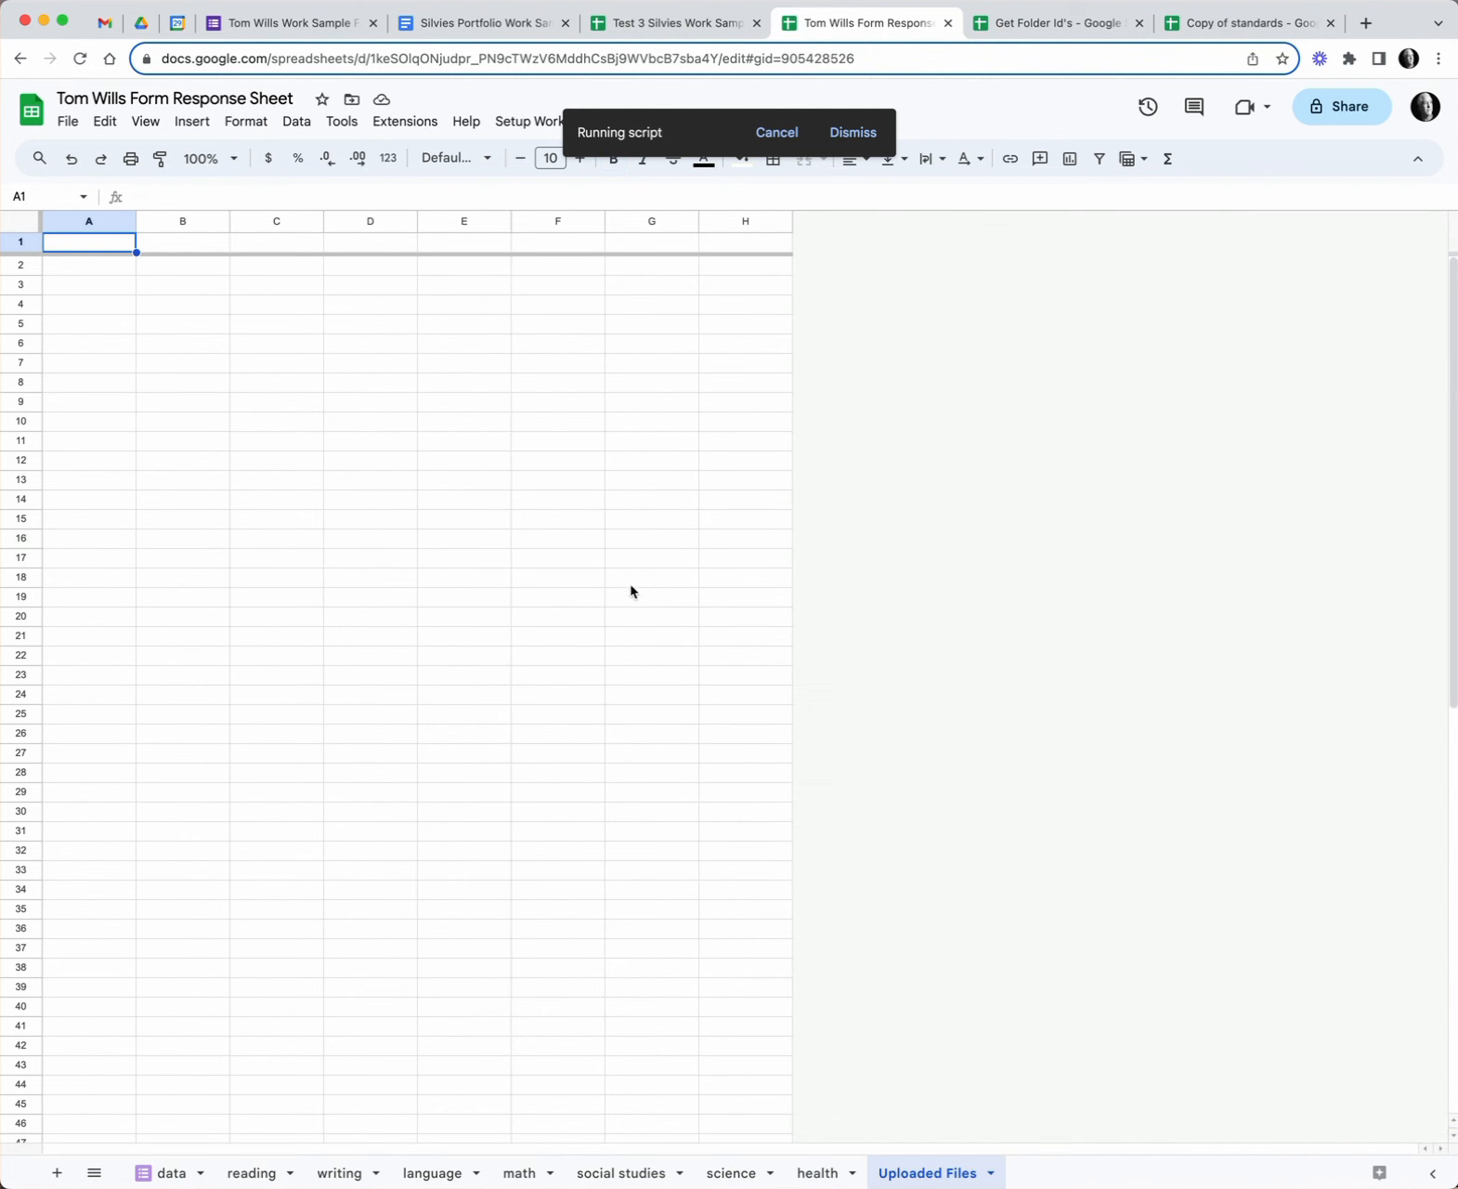
left_click(245, 1174)
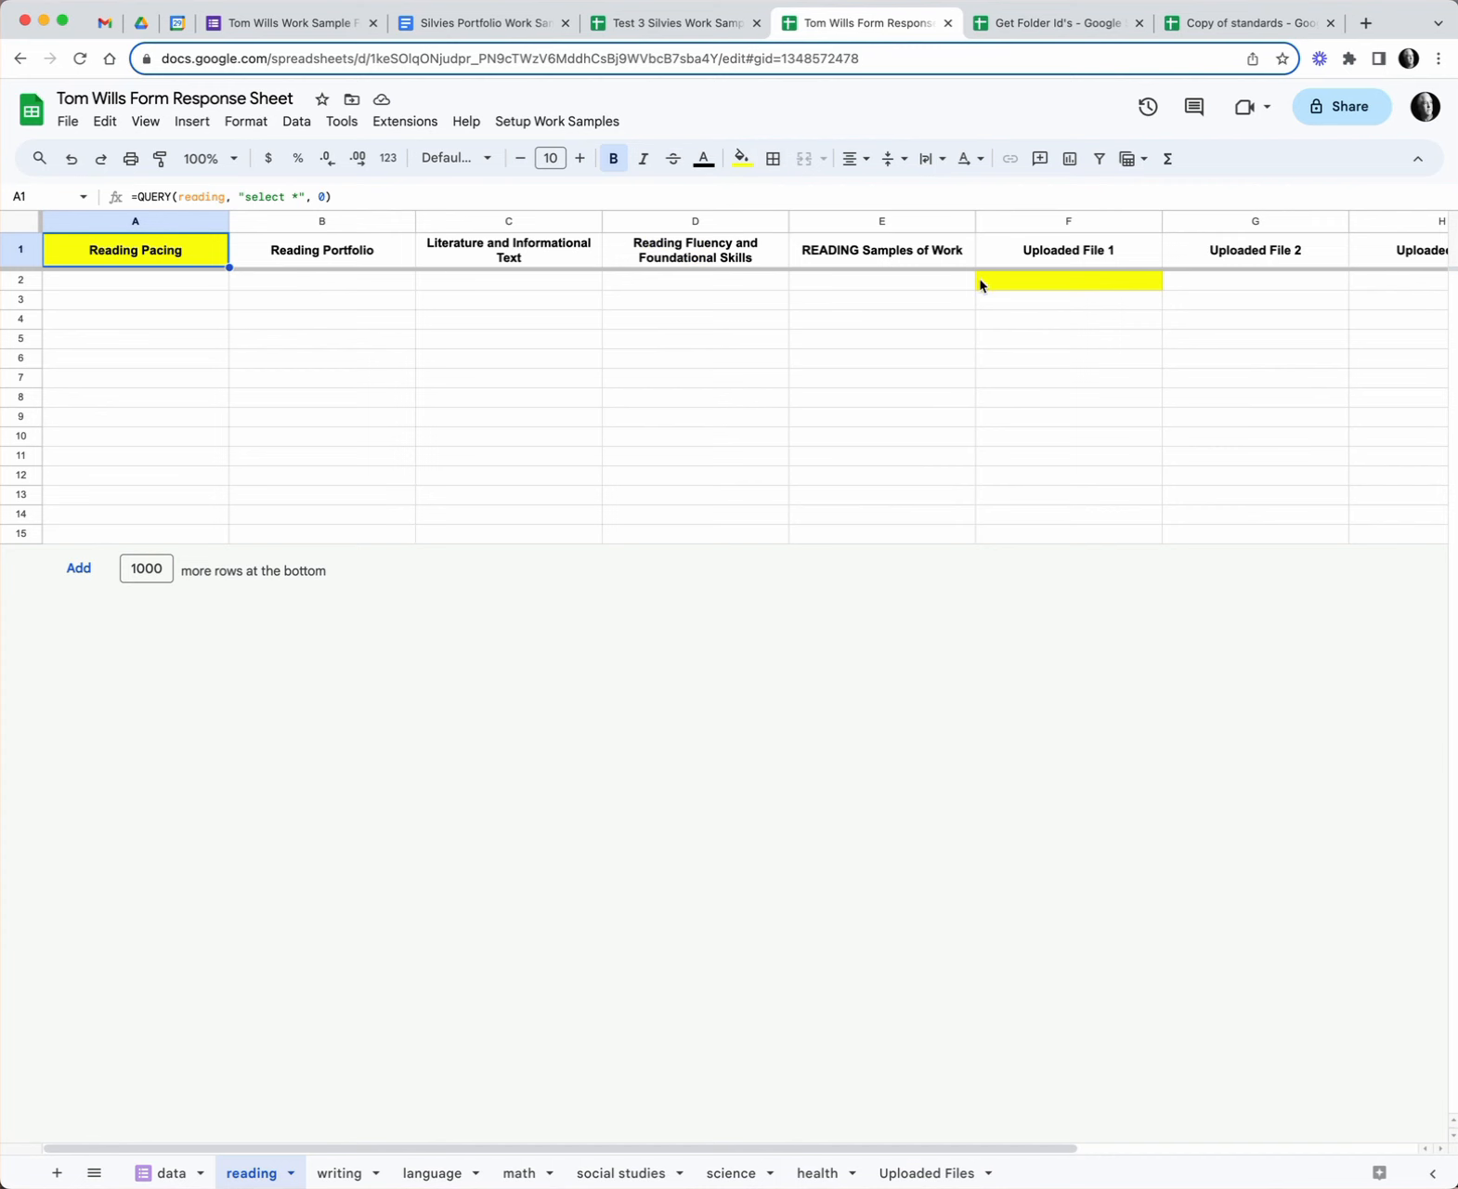
scroll(958, 288, "right", 5)
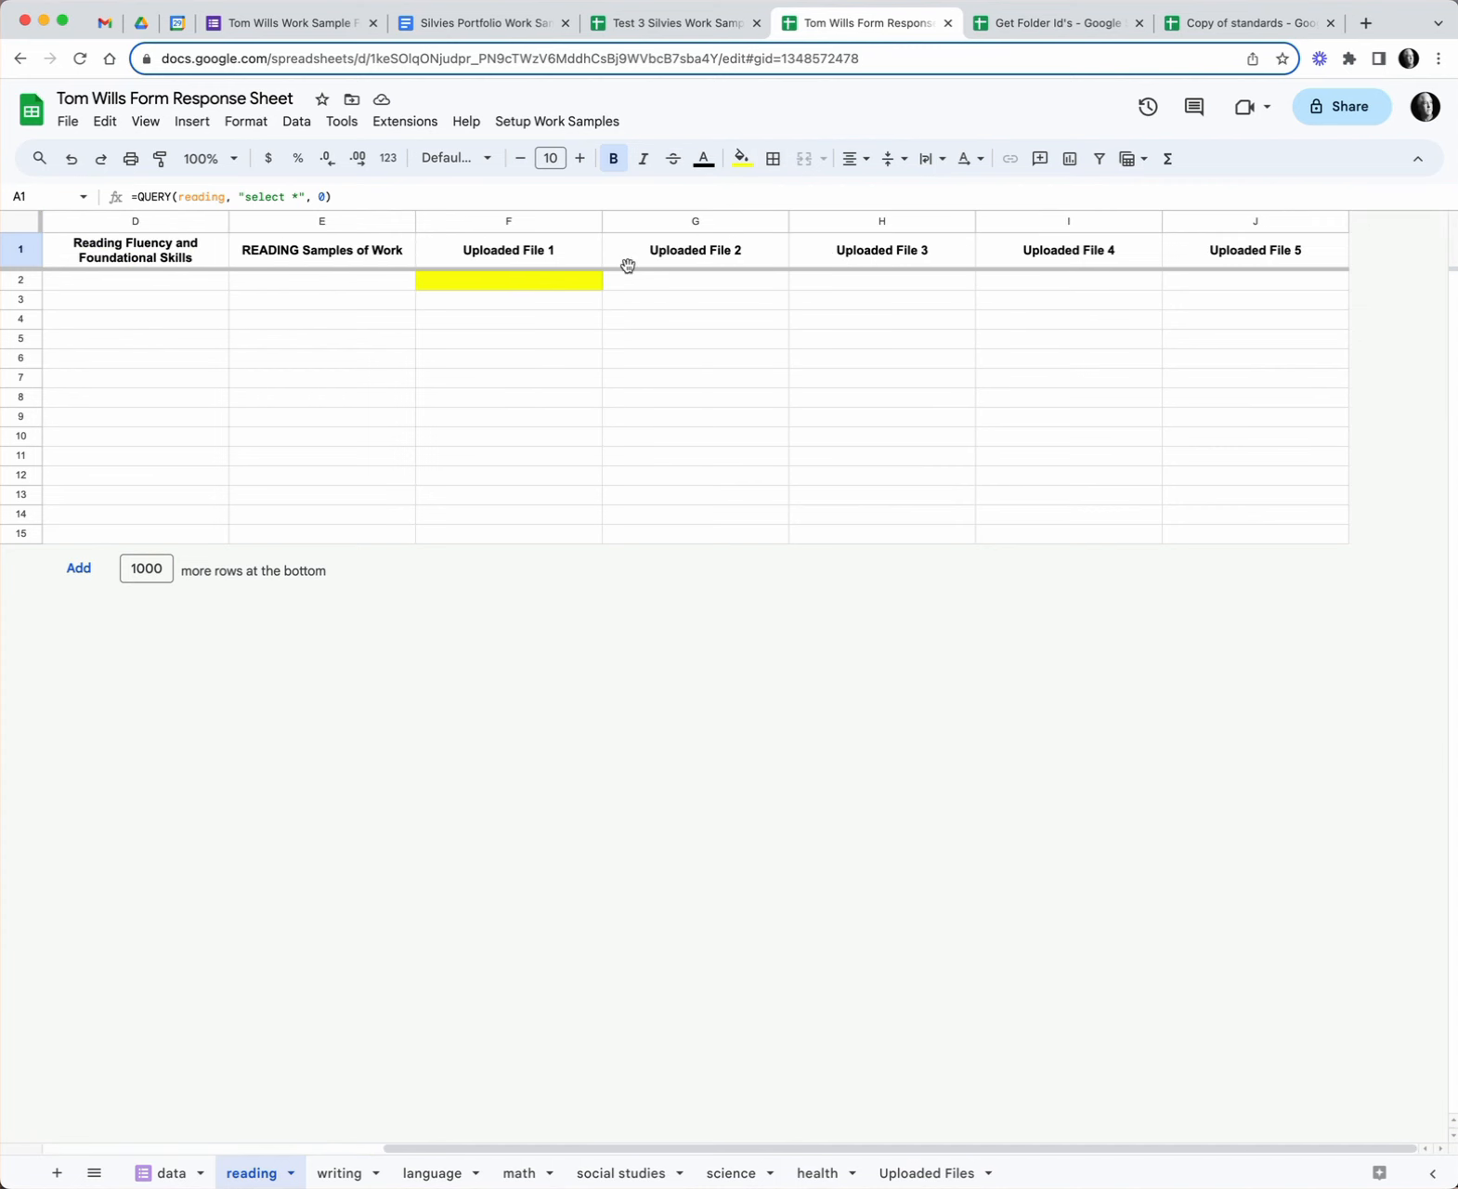
left_click(549, 287)
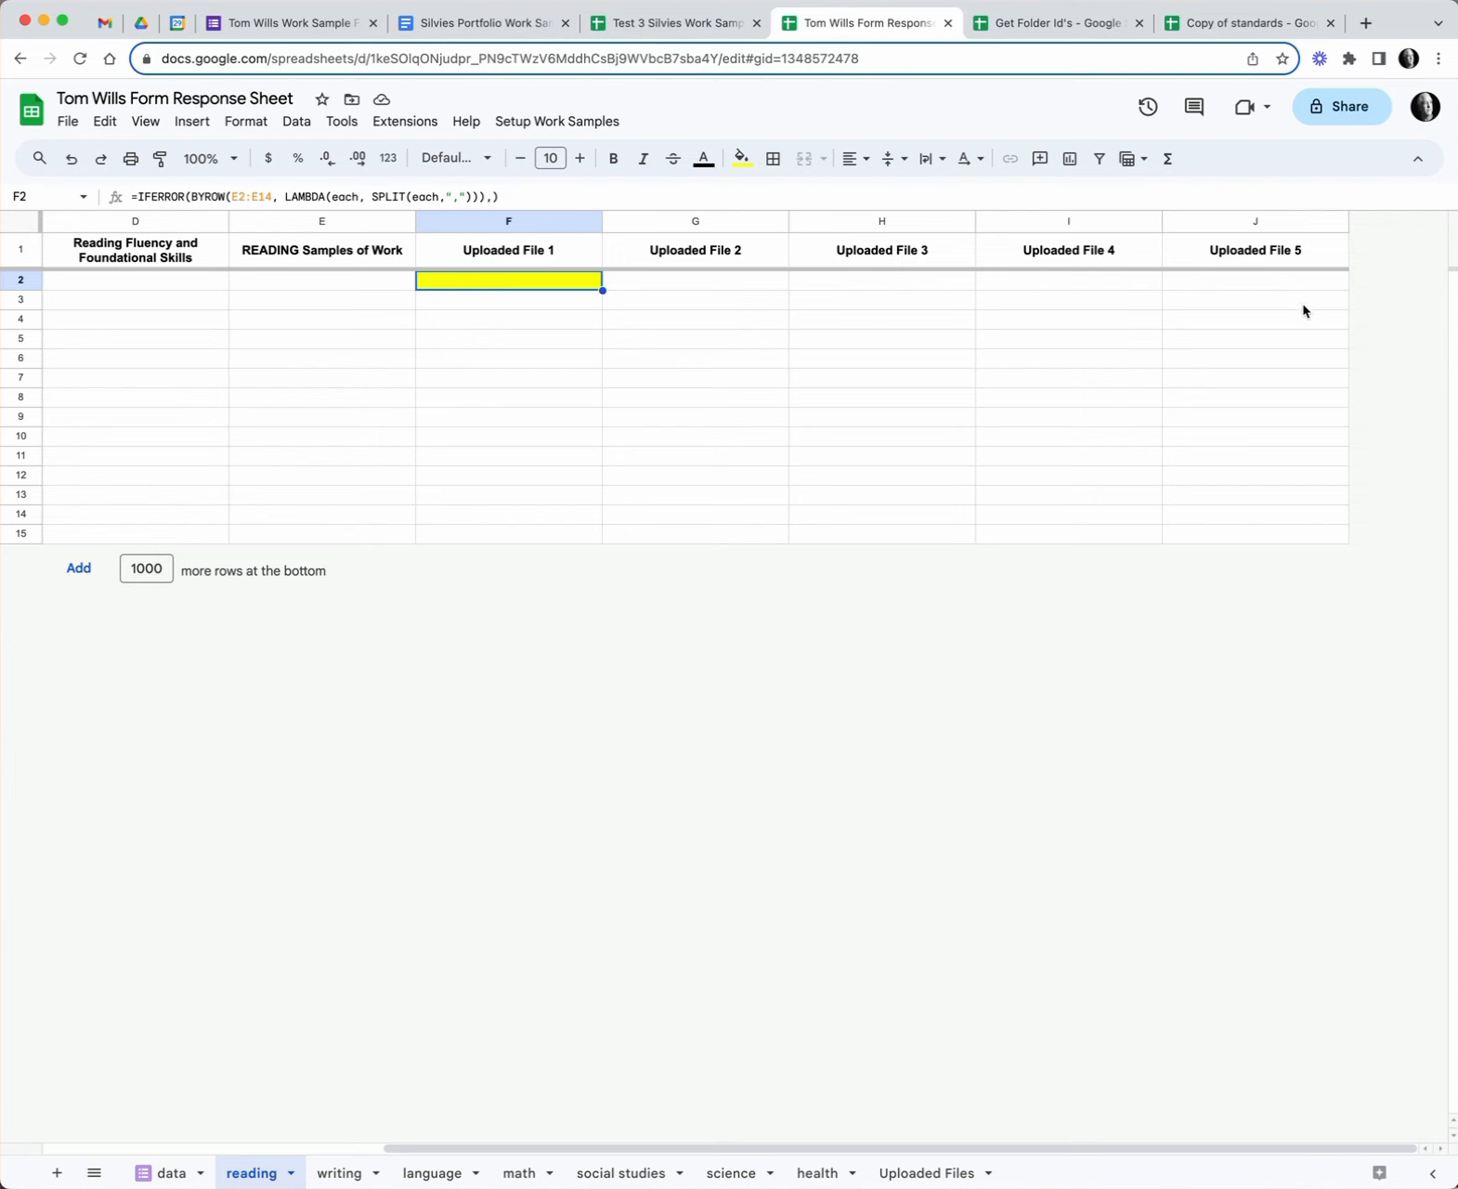
scroll(530, 290, "left", 5)
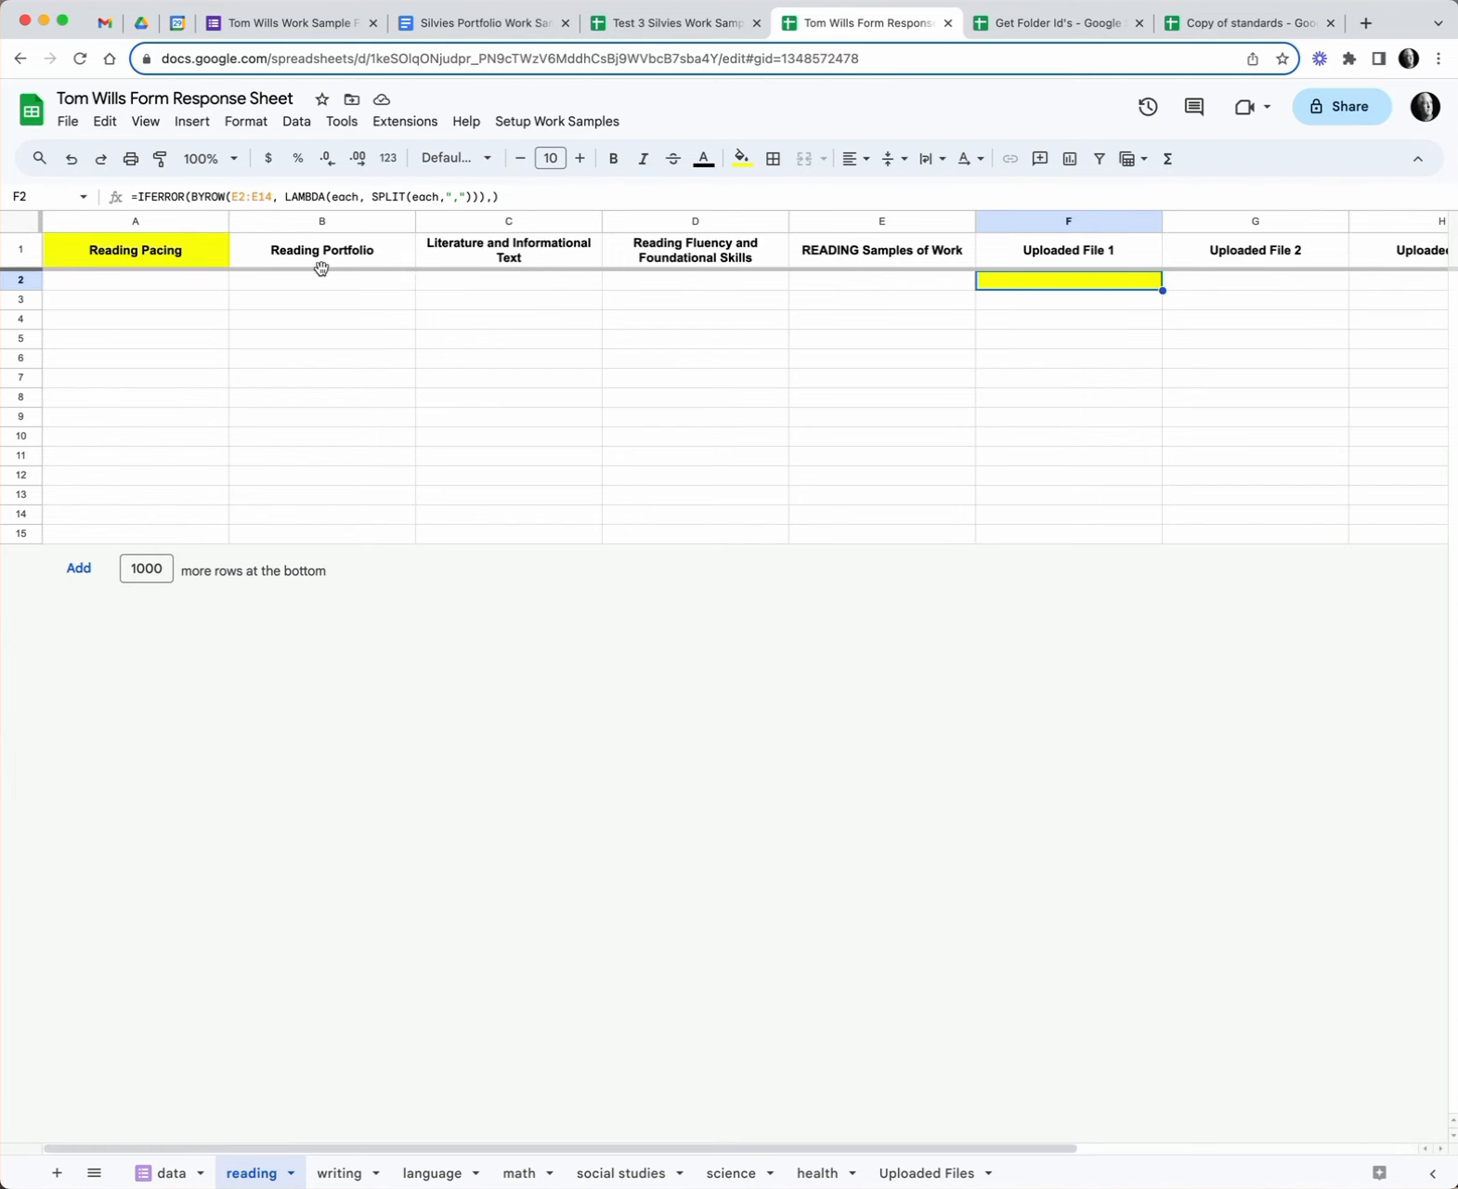
left_click(338, 1173)
left_click(420, 1173)
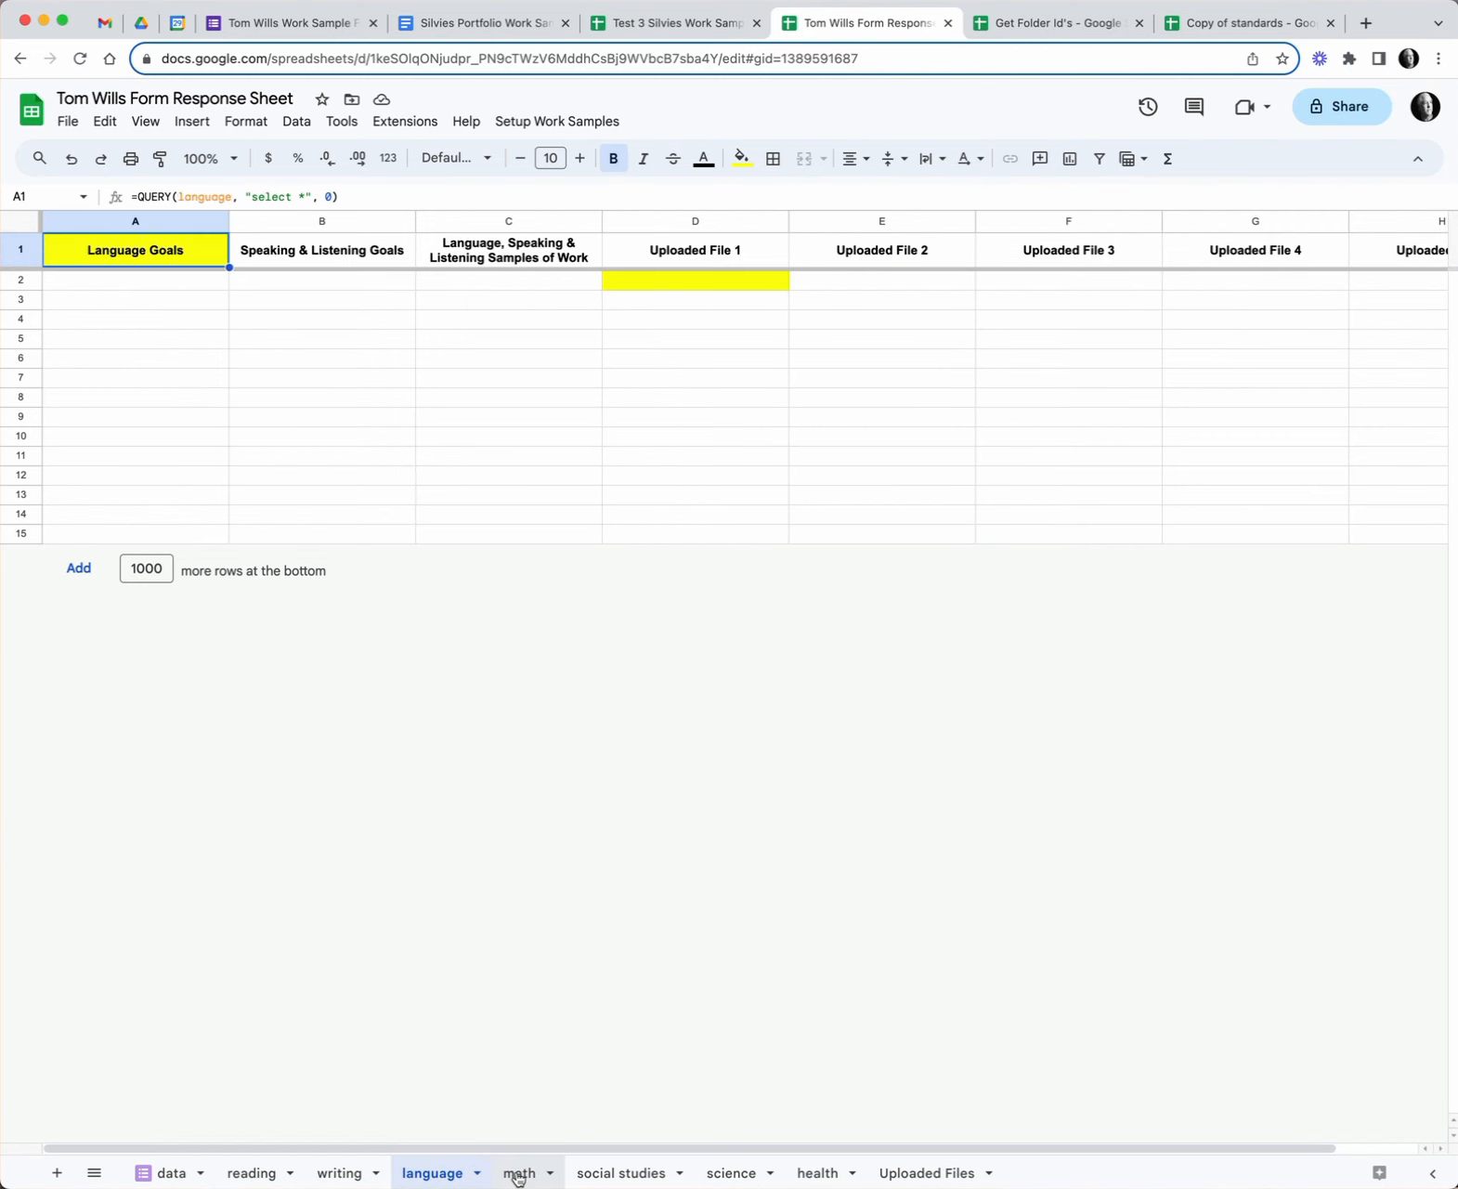
left_click(517, 1173)
left_click(641, 1173)
left_click(724, 1173)
left_click(812, 1173)
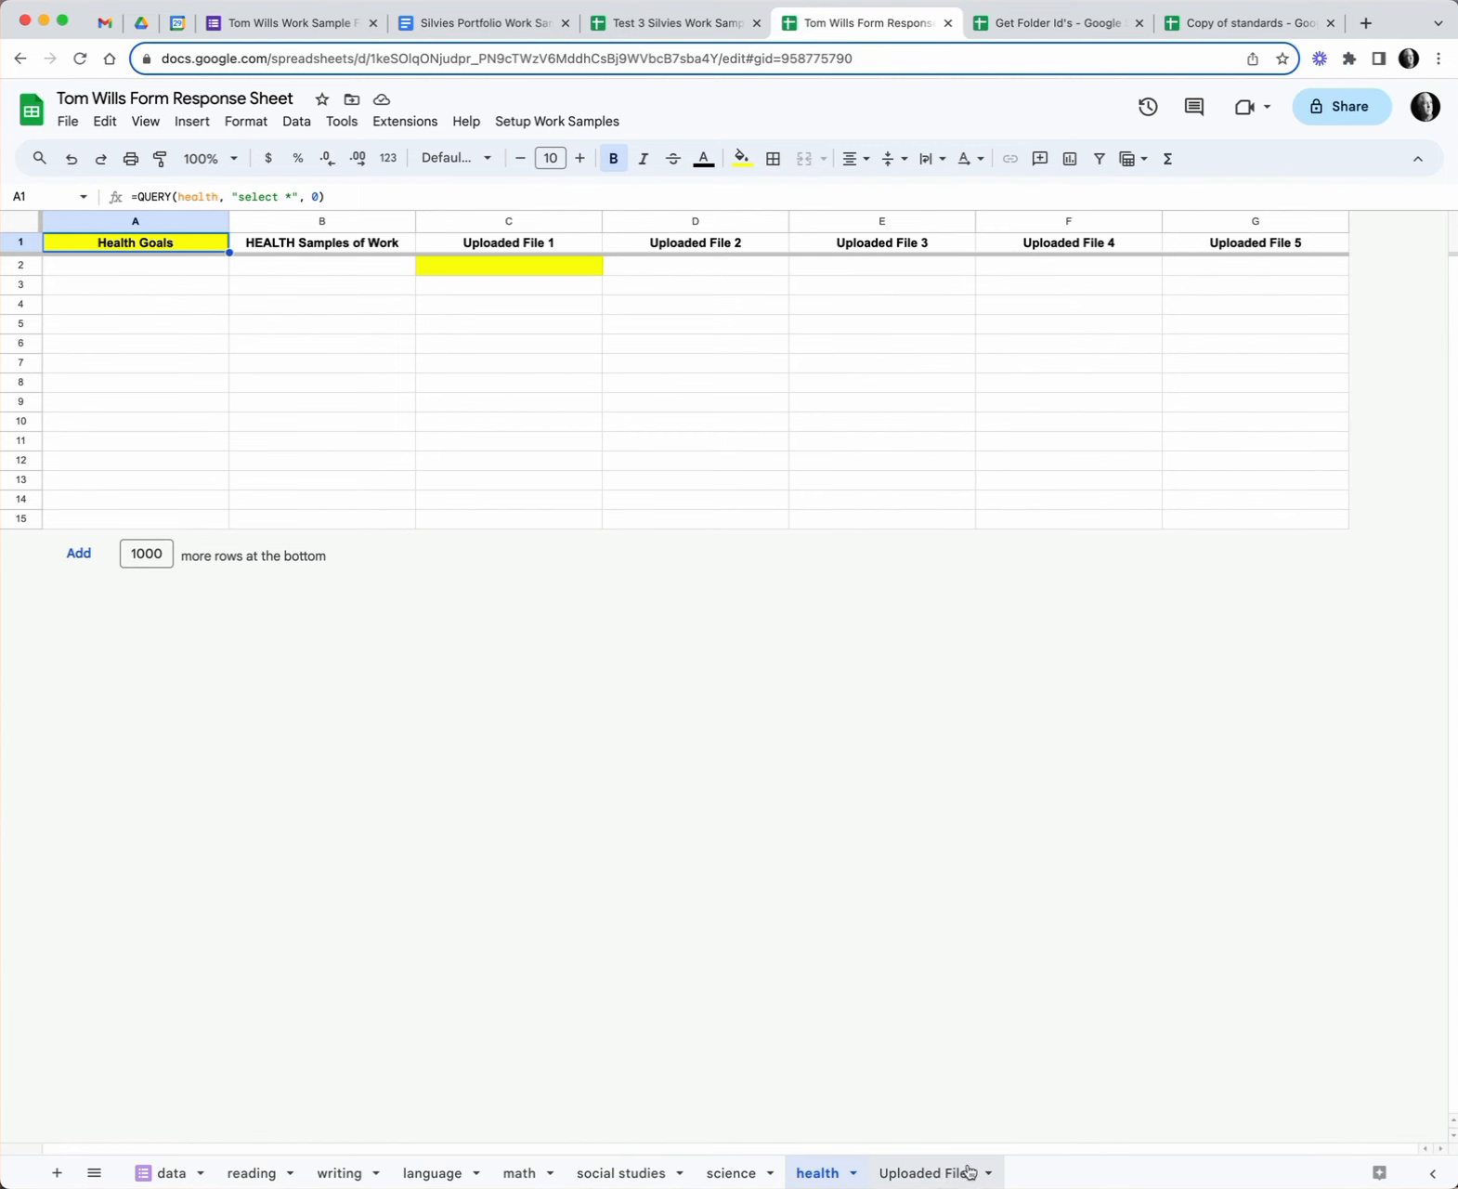
left_click(939, 1176)
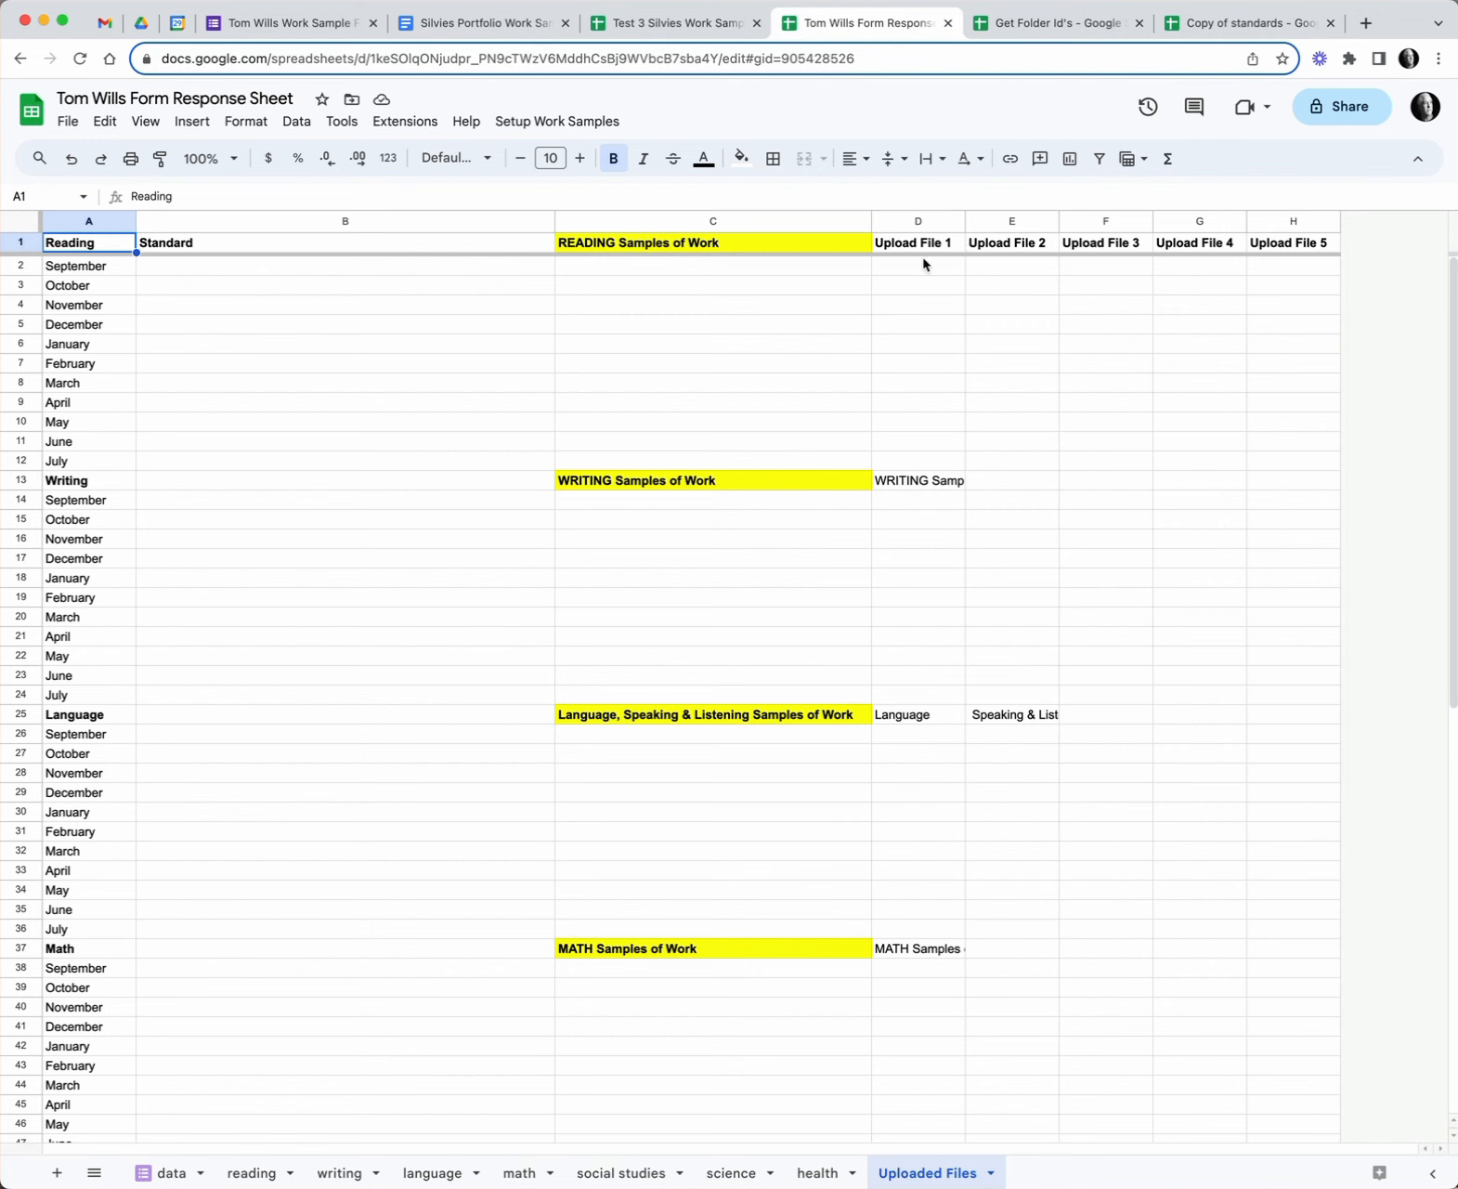
- Select the September Reading Standard cell B2 on Uploaded Files and open the Setup Work Samples menu
scroll(1058, 680, "down", 10)
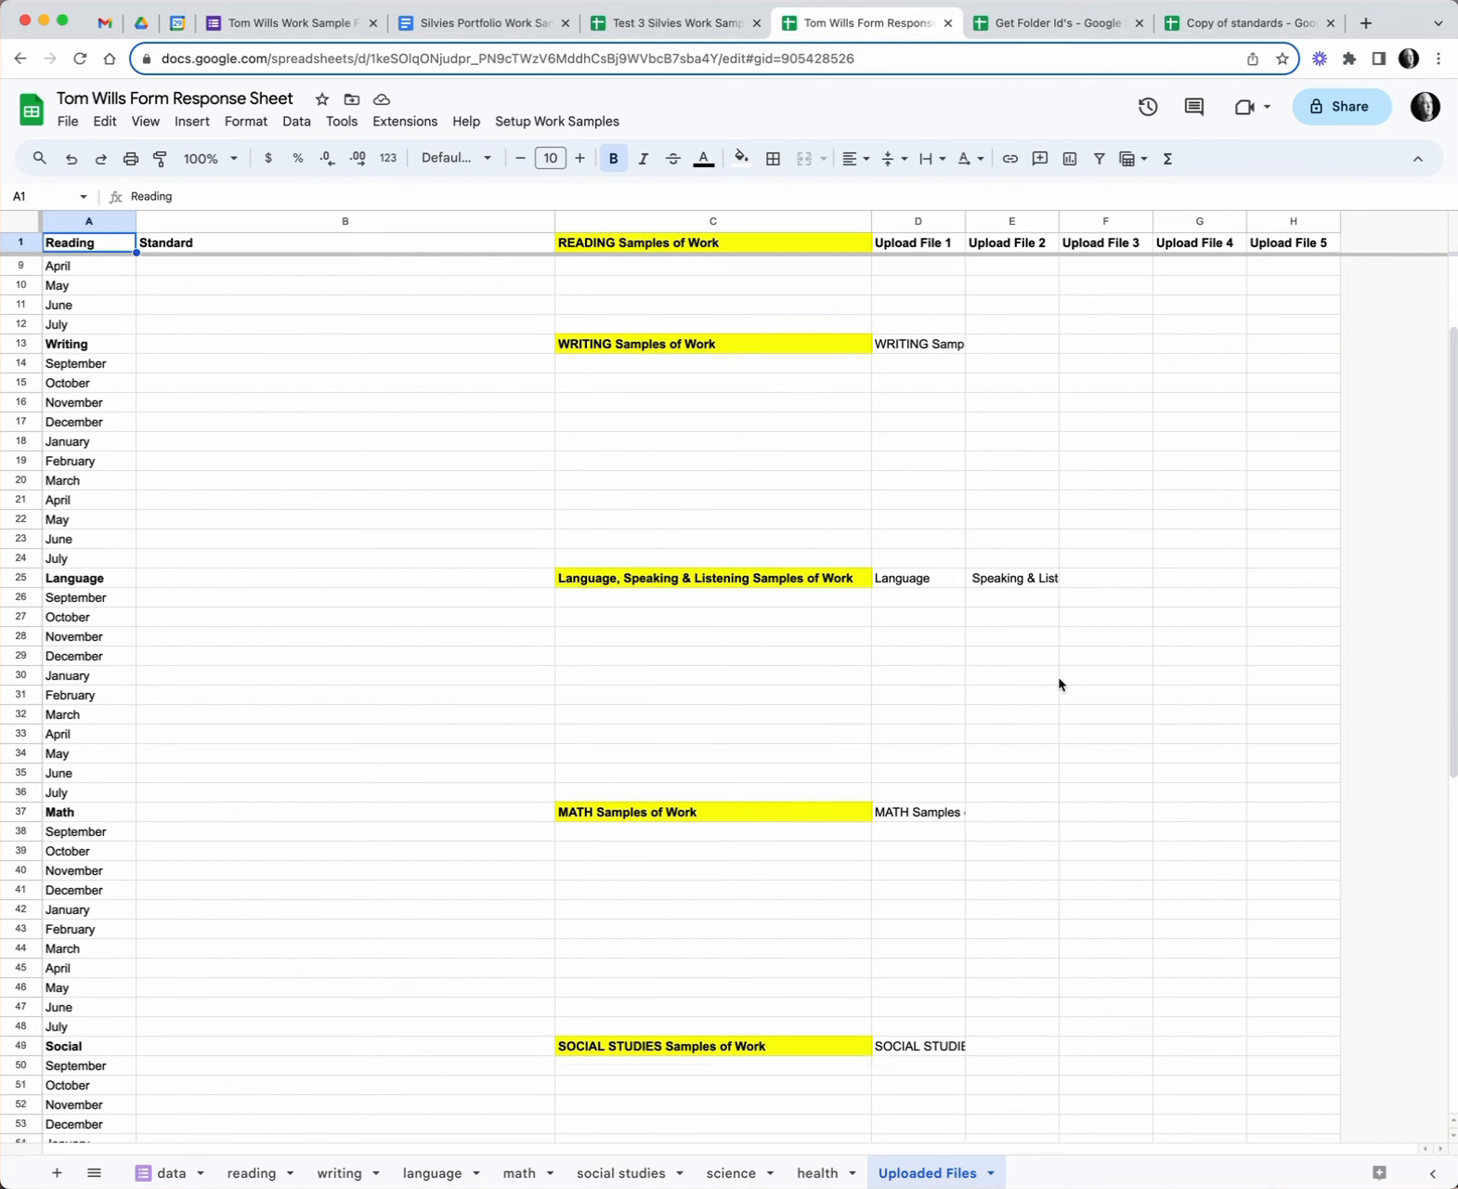
scroll(1058, 680, "up", 10)
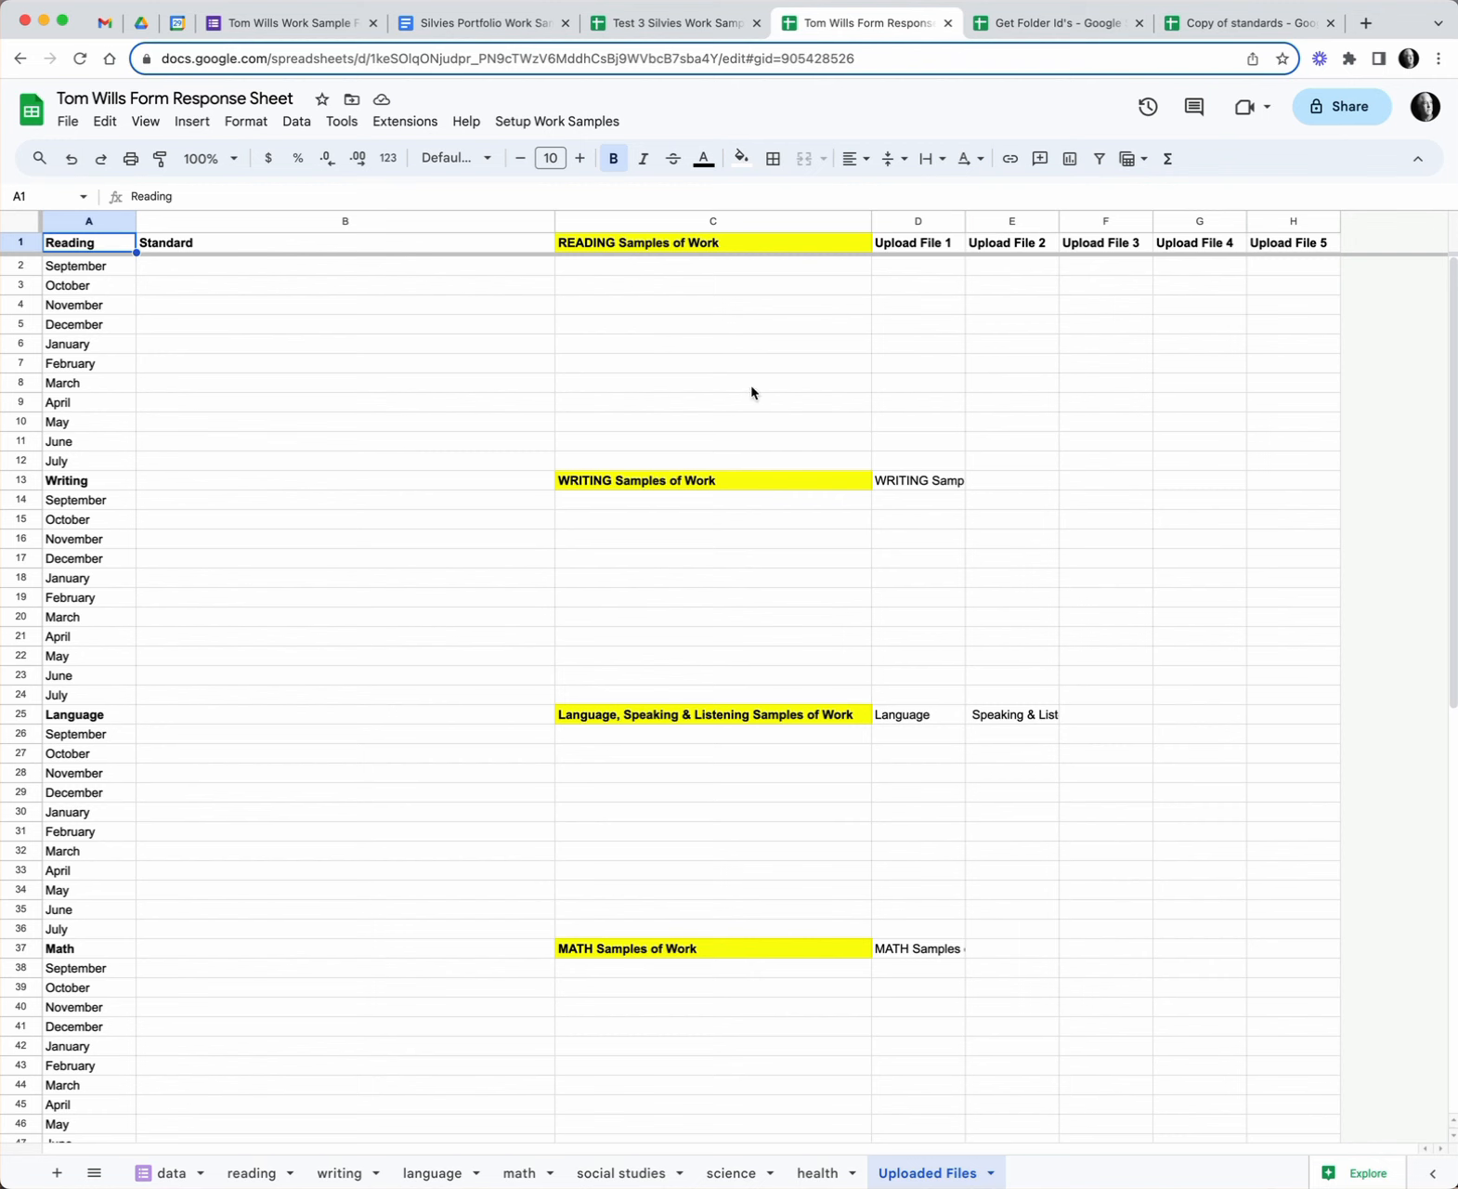
left_click(292, 273)
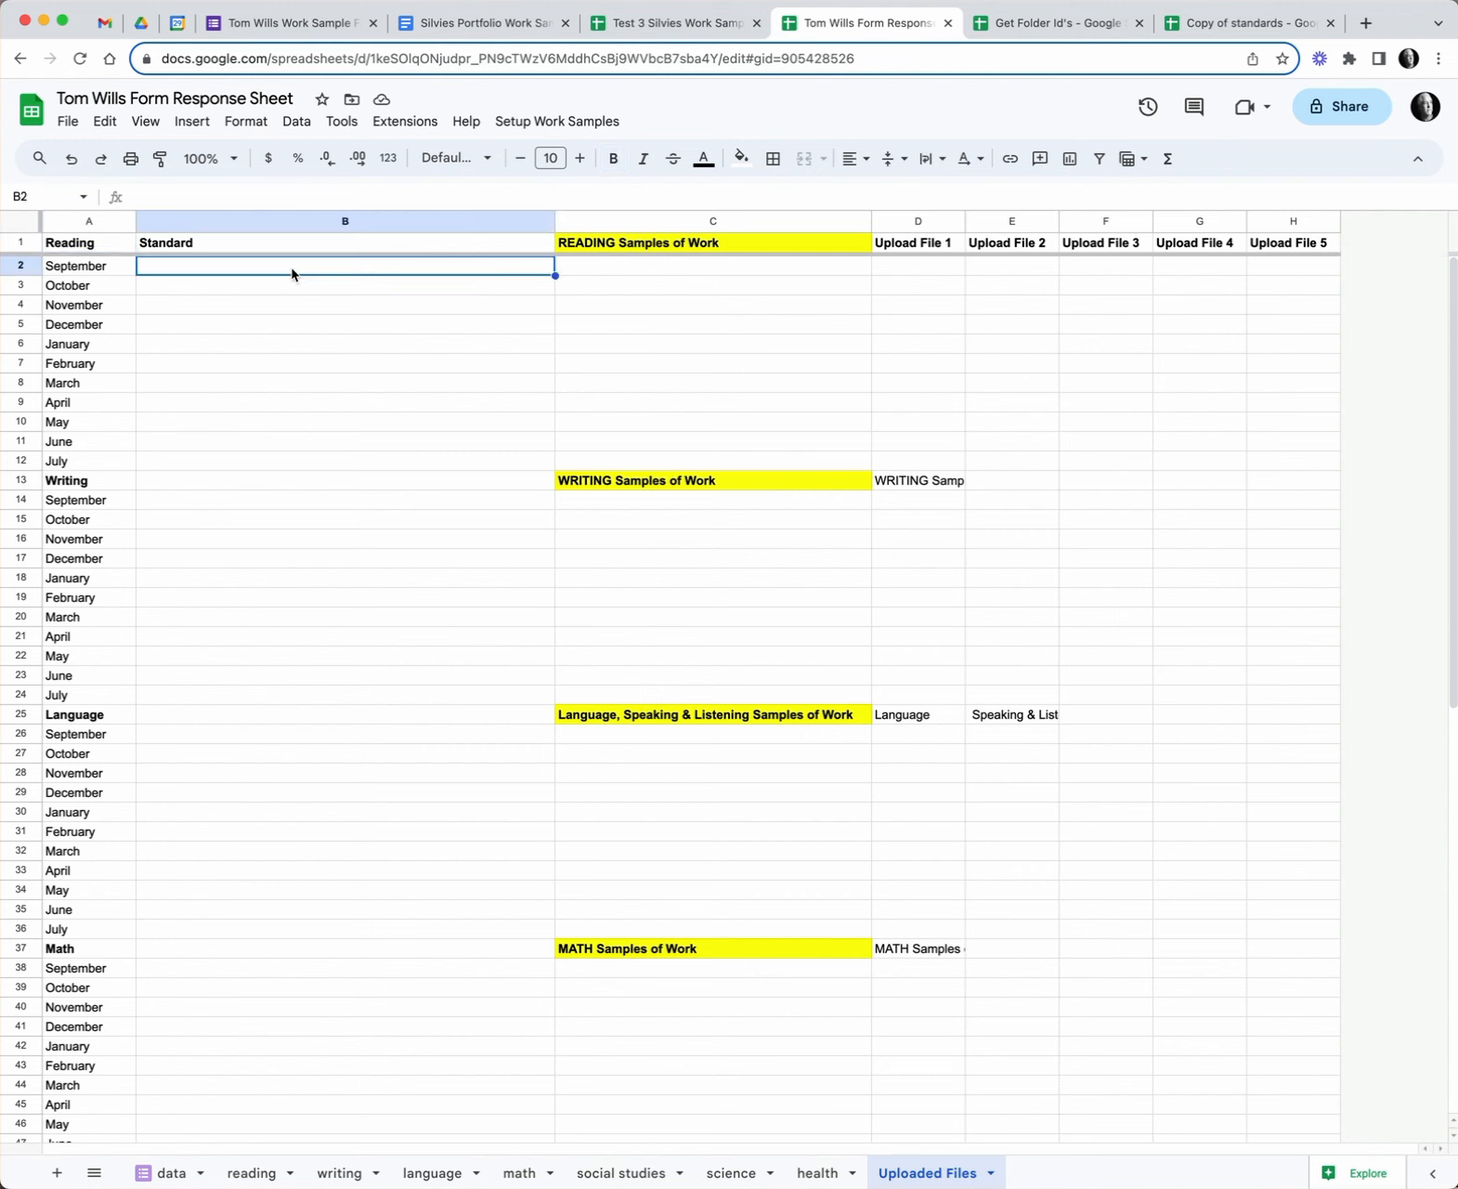
left_click(557, 126)
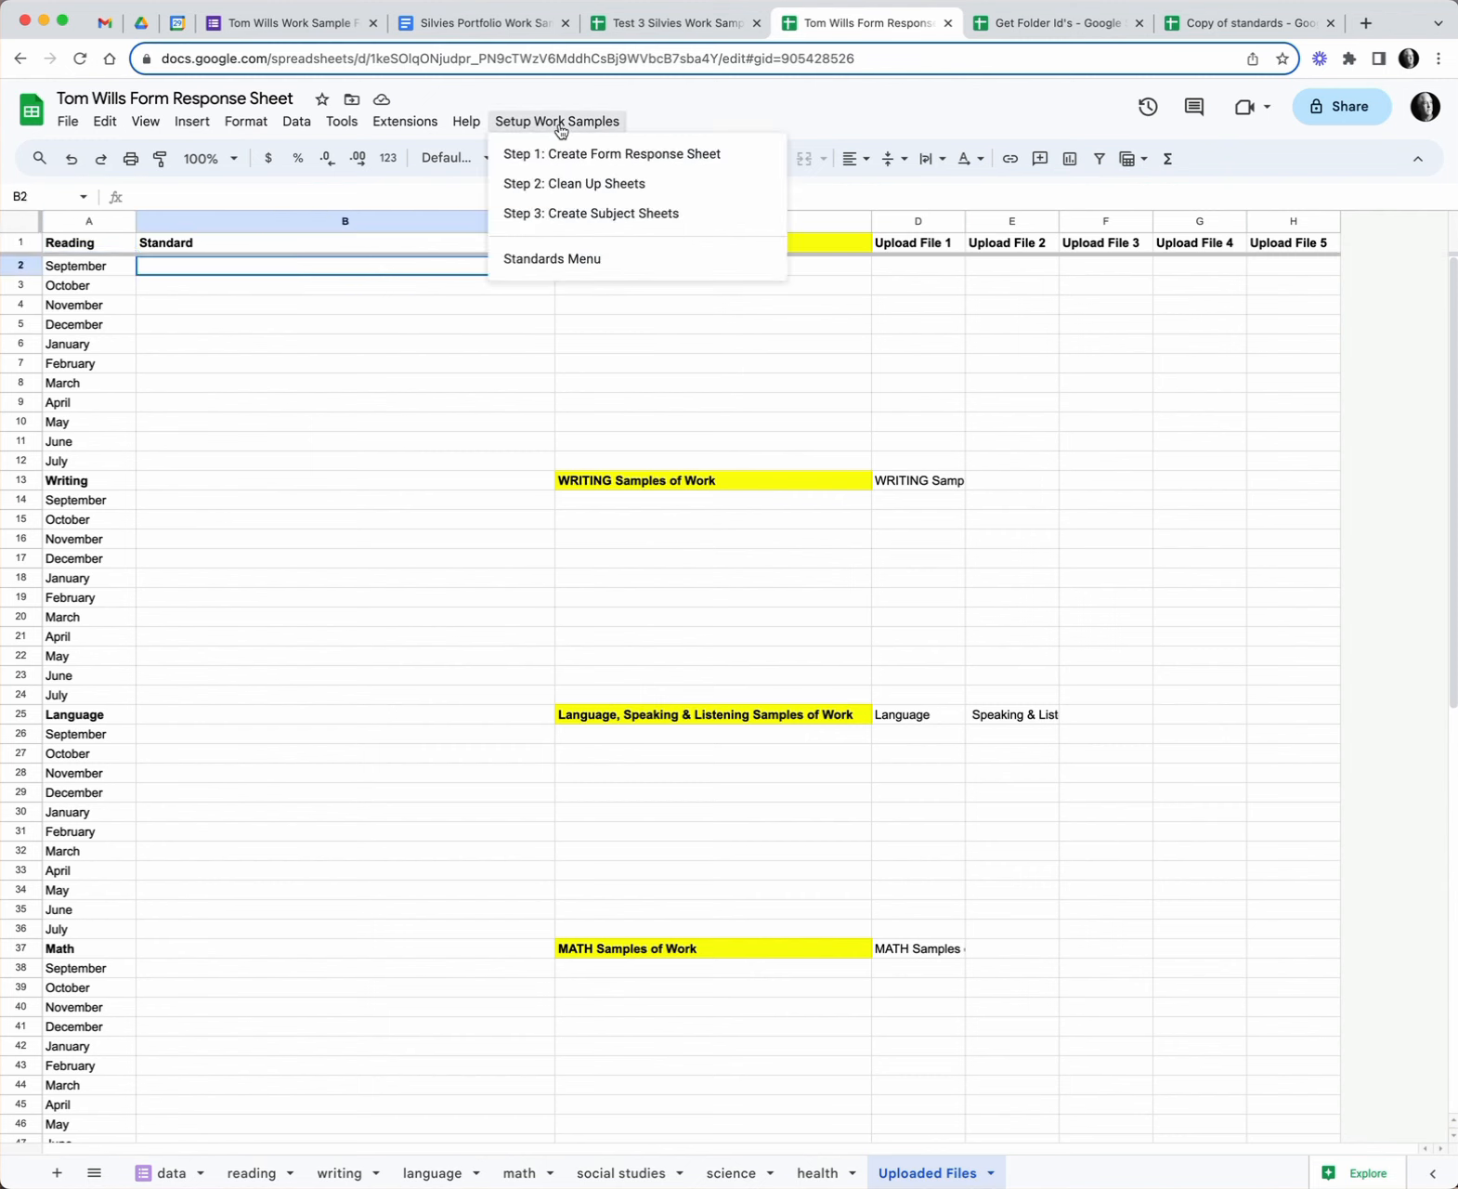
- Insert the Grade 8 Listening standard Presentation of Knowledge & Ideas 1 into B2 from the Standards Bank
left_click(586, 269)
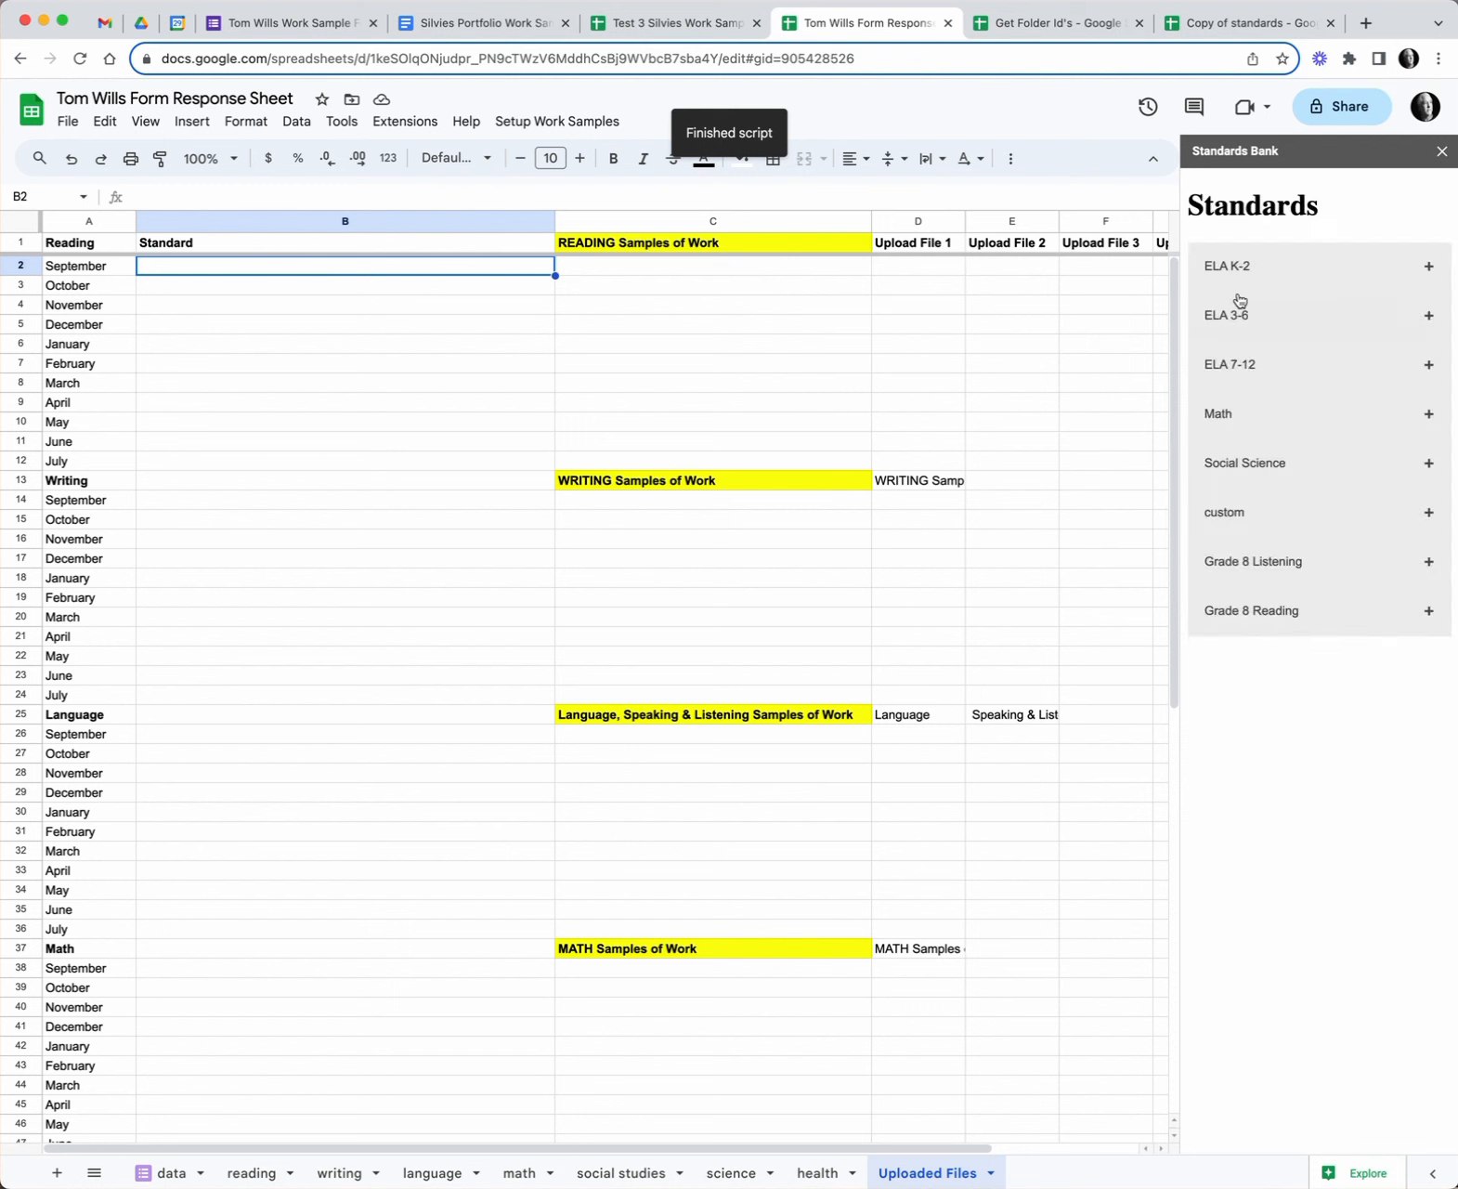
left_click(1282, 569)
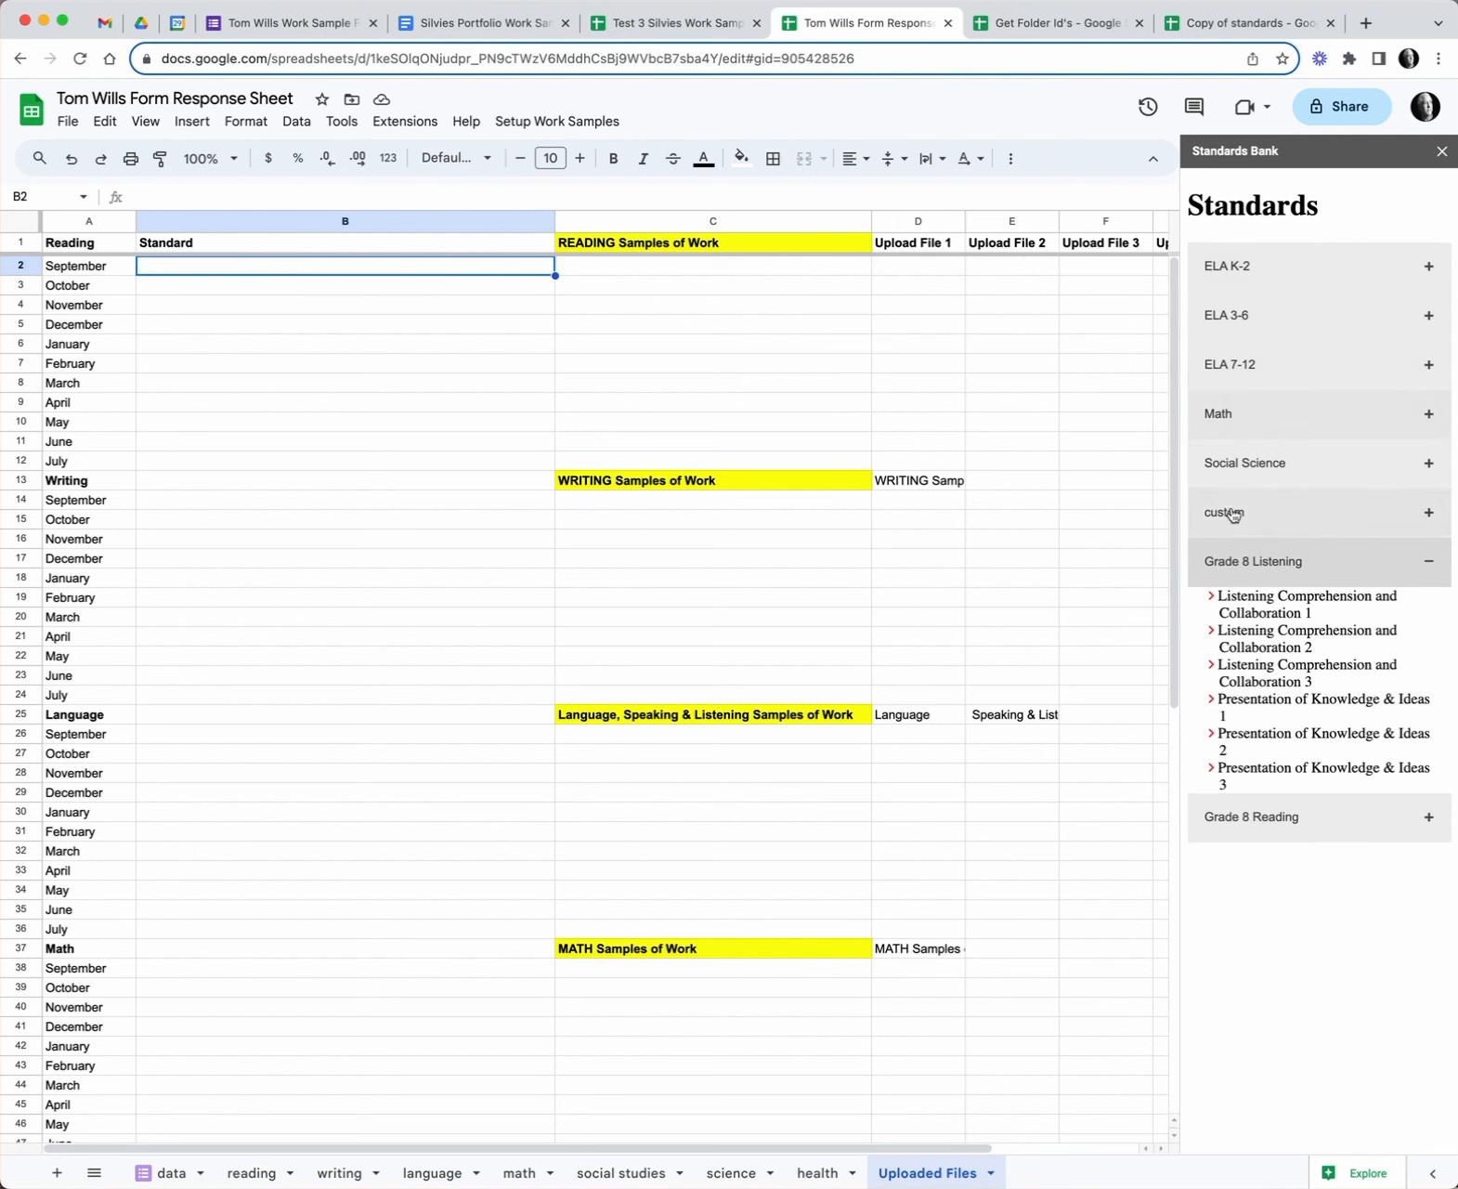
left_click(1268, 602)
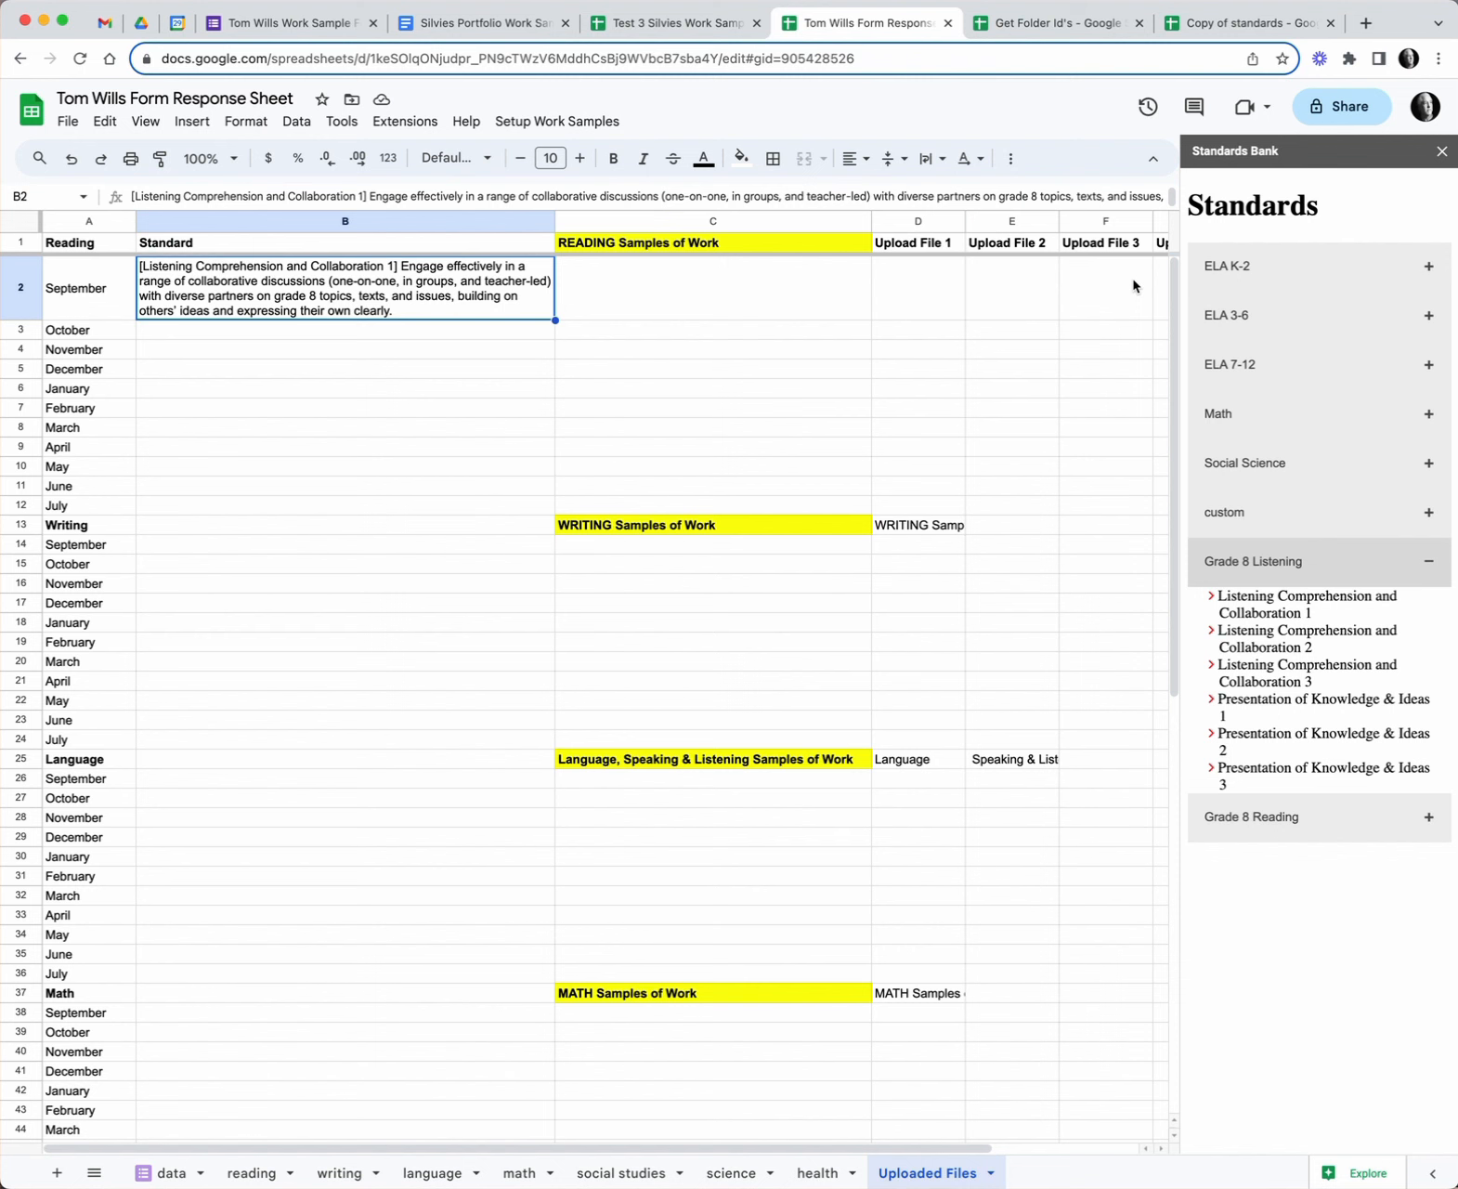
left_click(1307, 637)
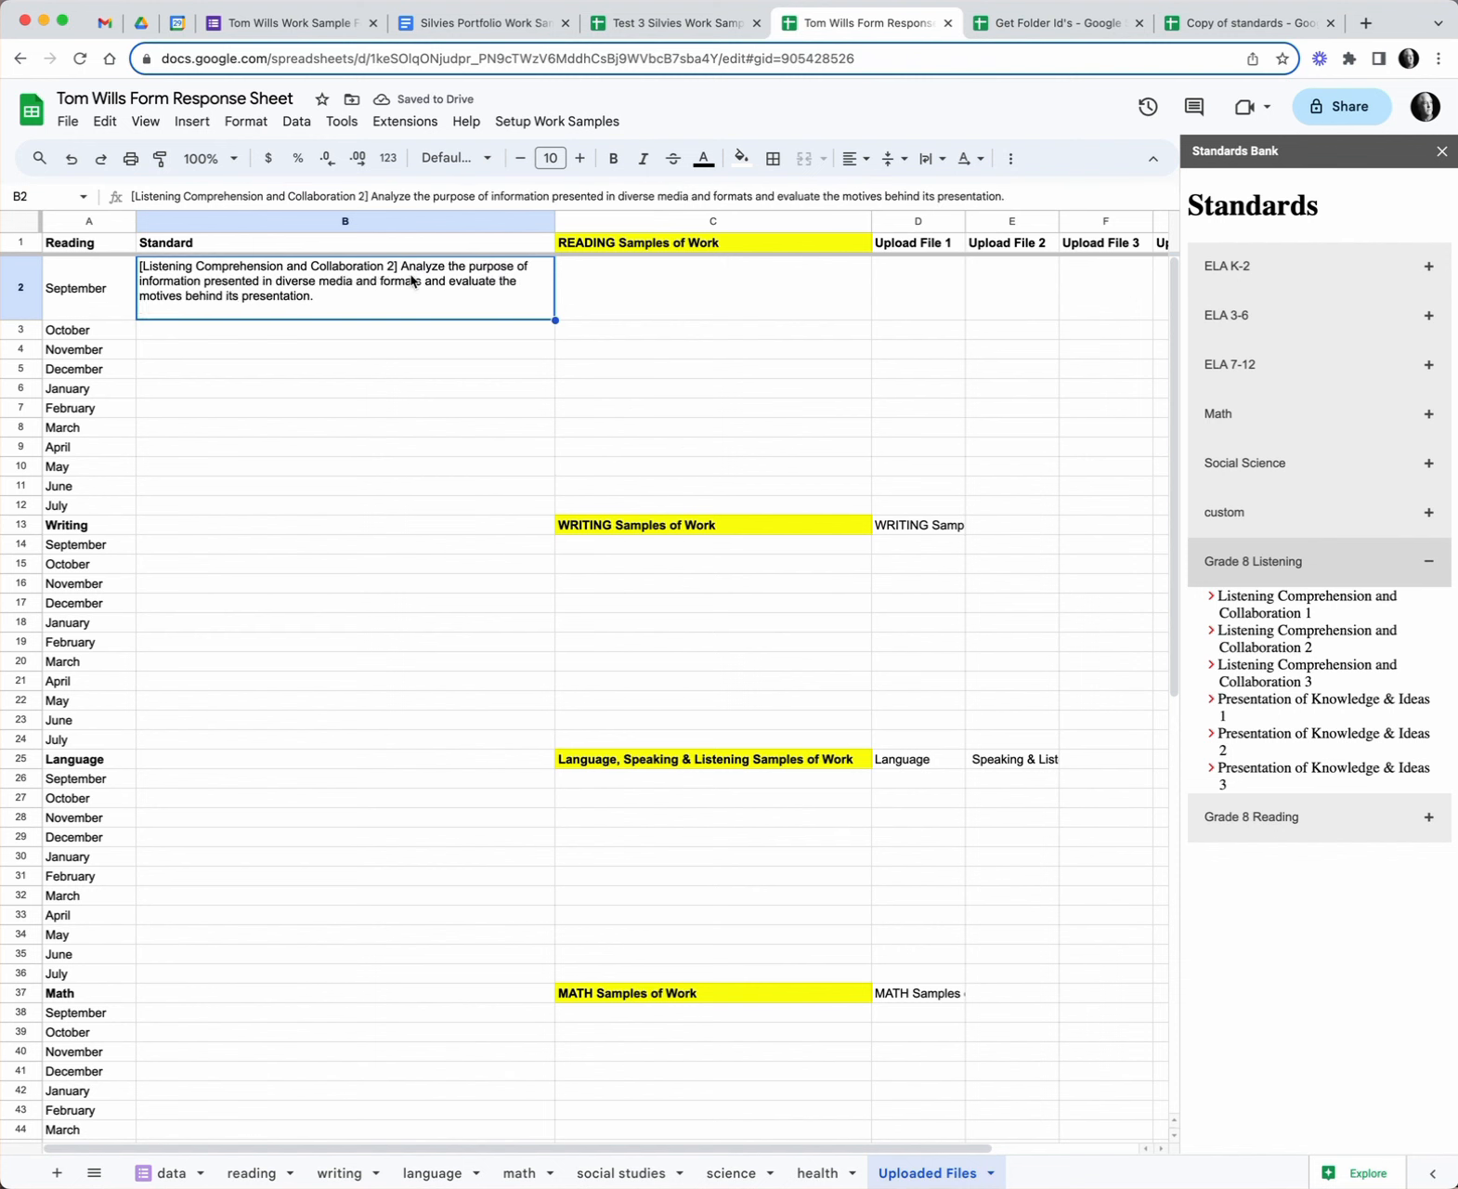
left_click(1273, 703)
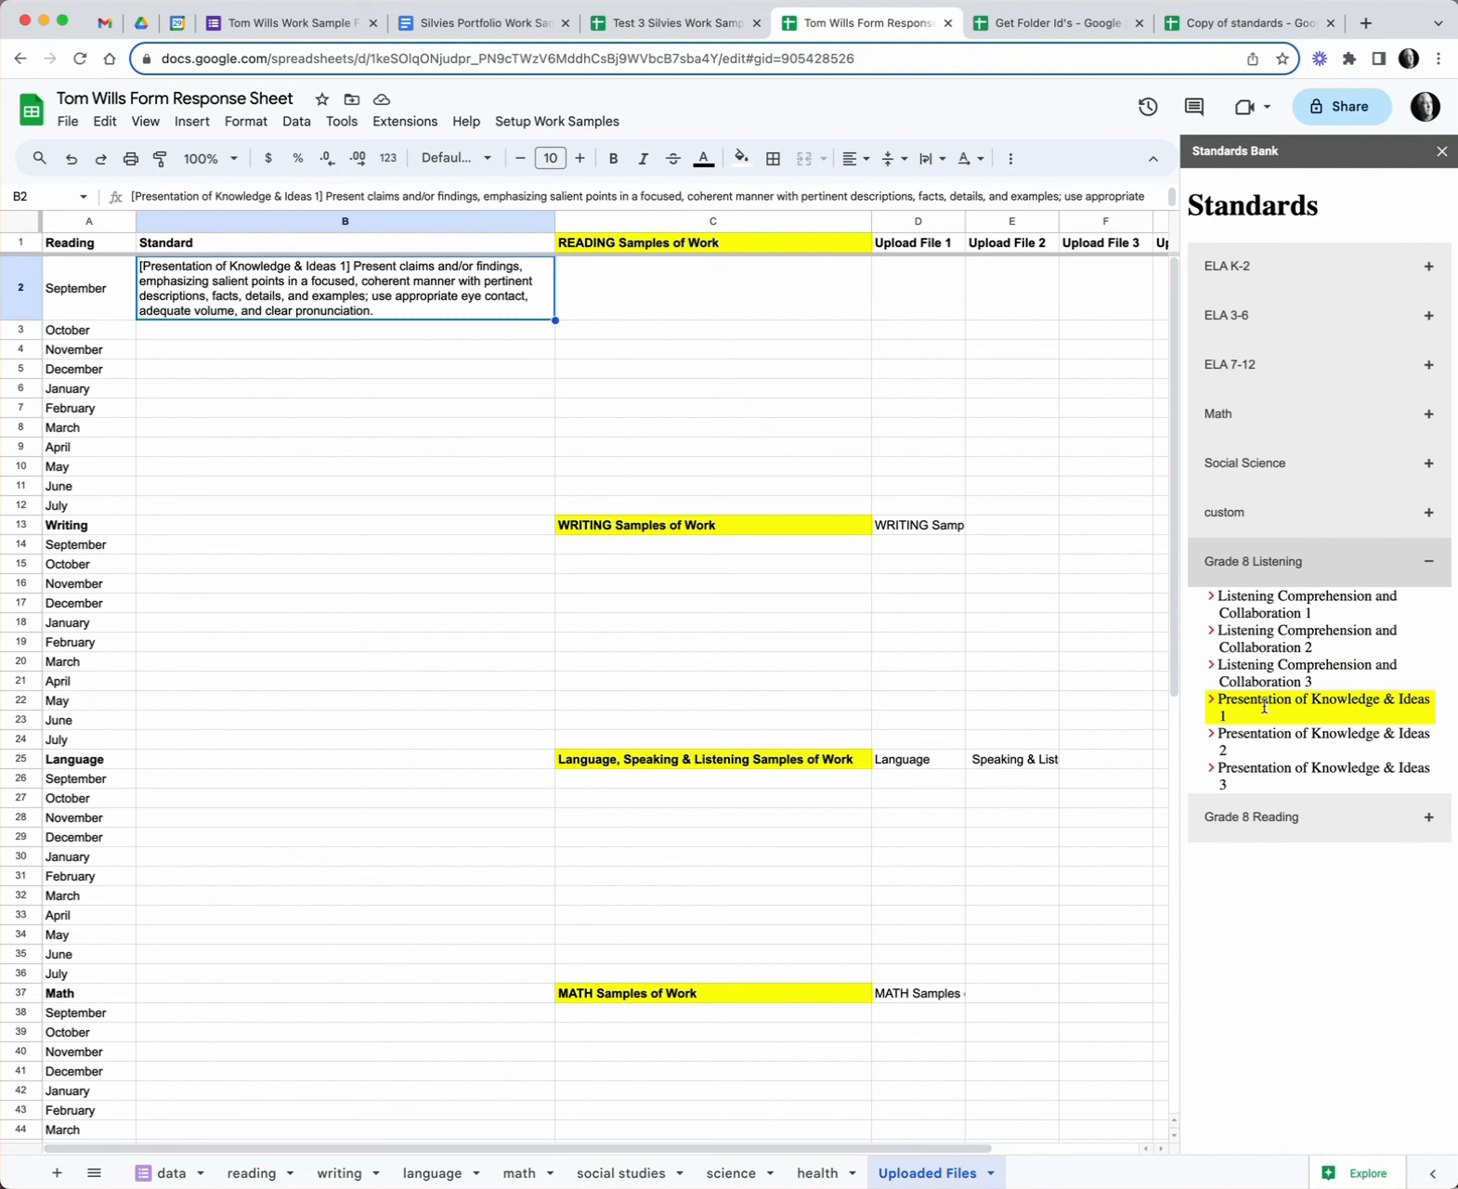
left_click(1441, 152)
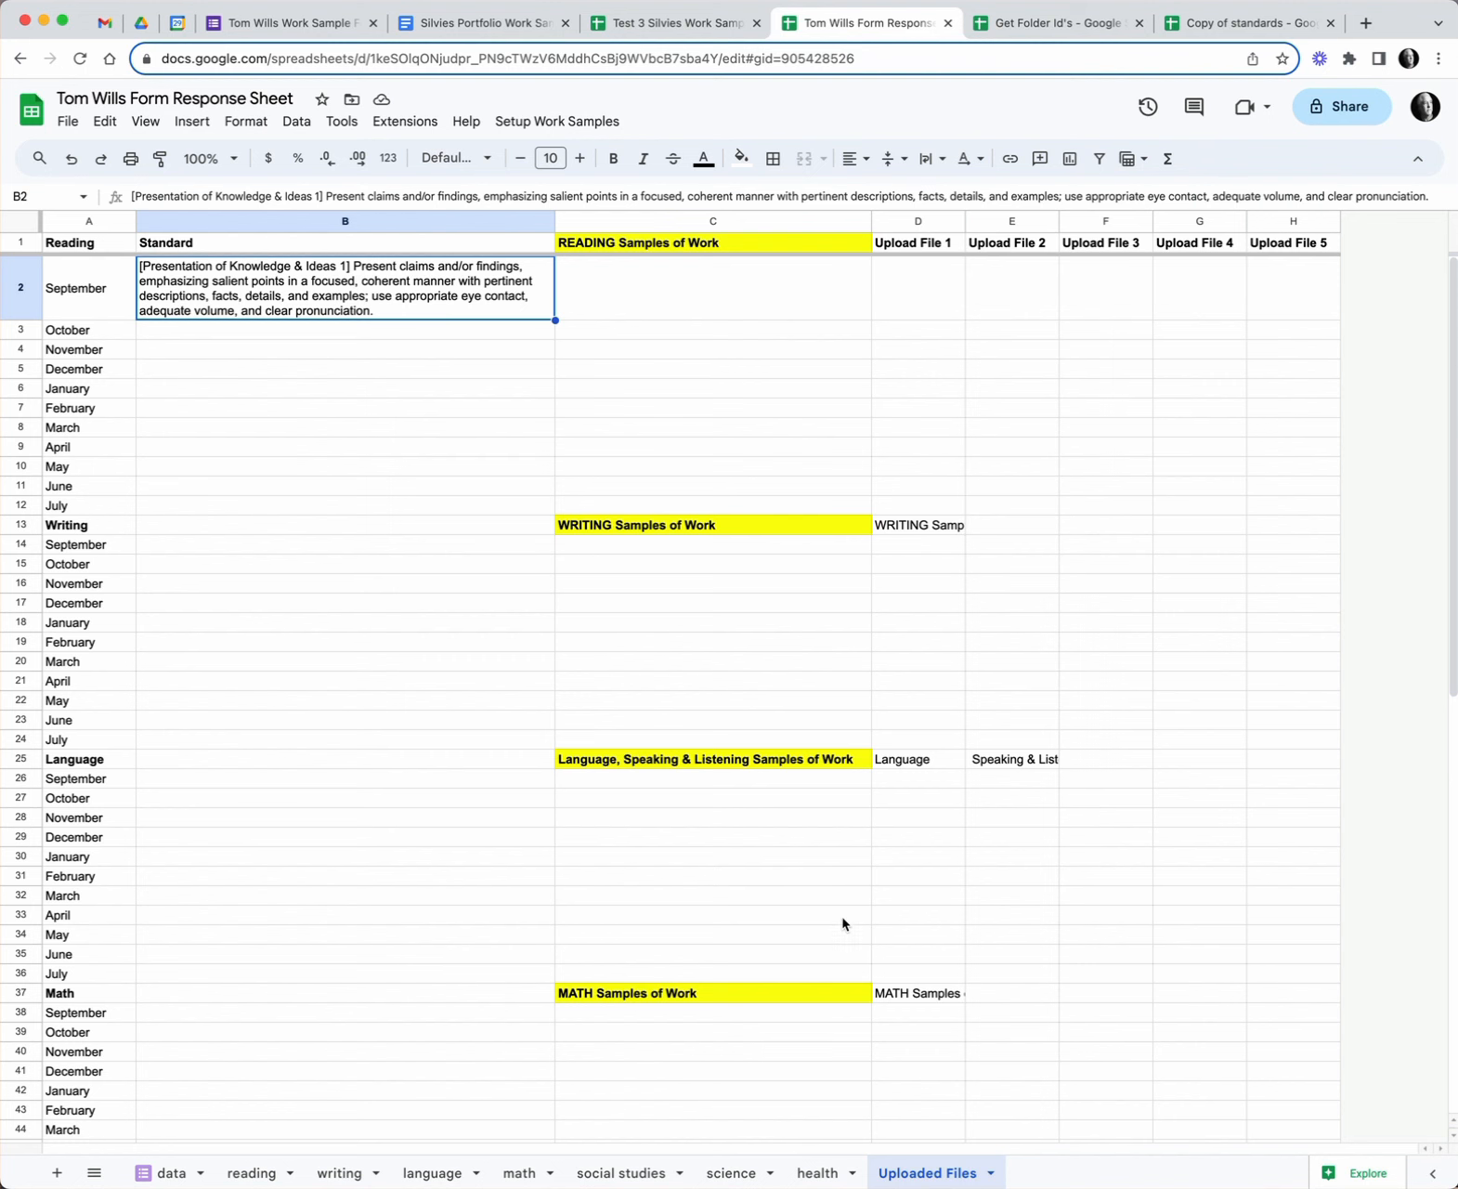
- Return to the Test 3 Silvies Work Sample Setup Template roster and open its Setup Work Samples menu
left_click(474, 28)
left_click(663, 31)
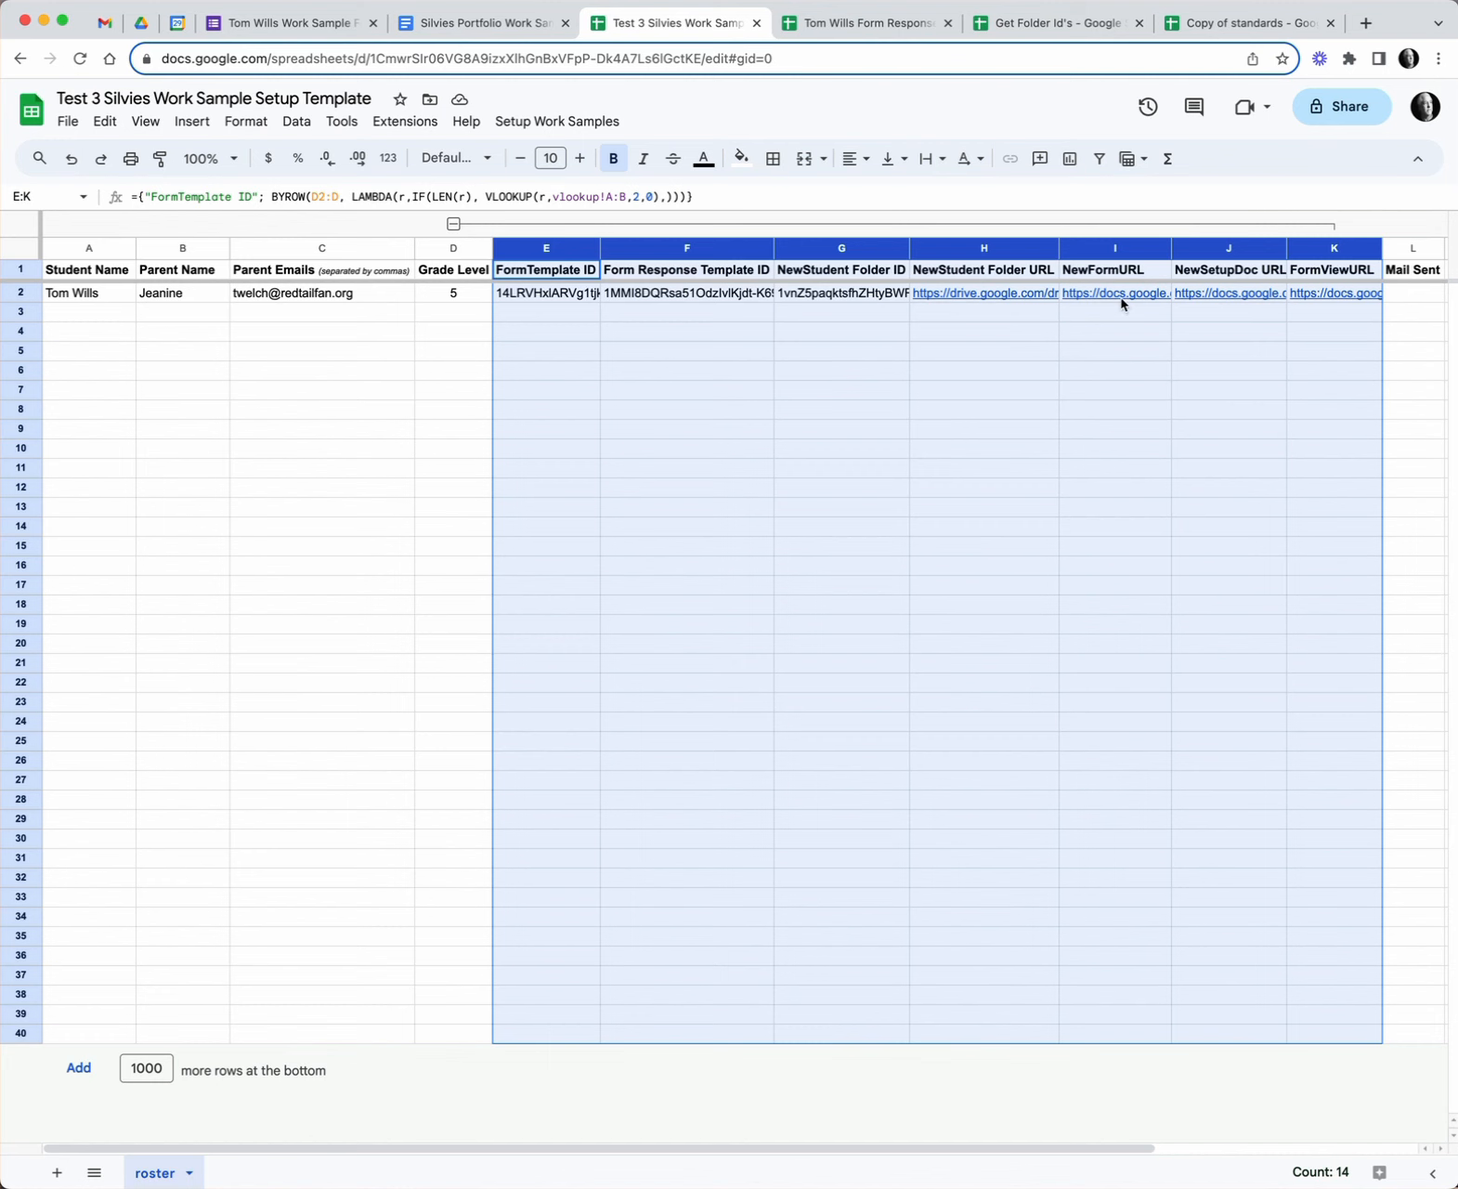
mouse_move(1220, 302)
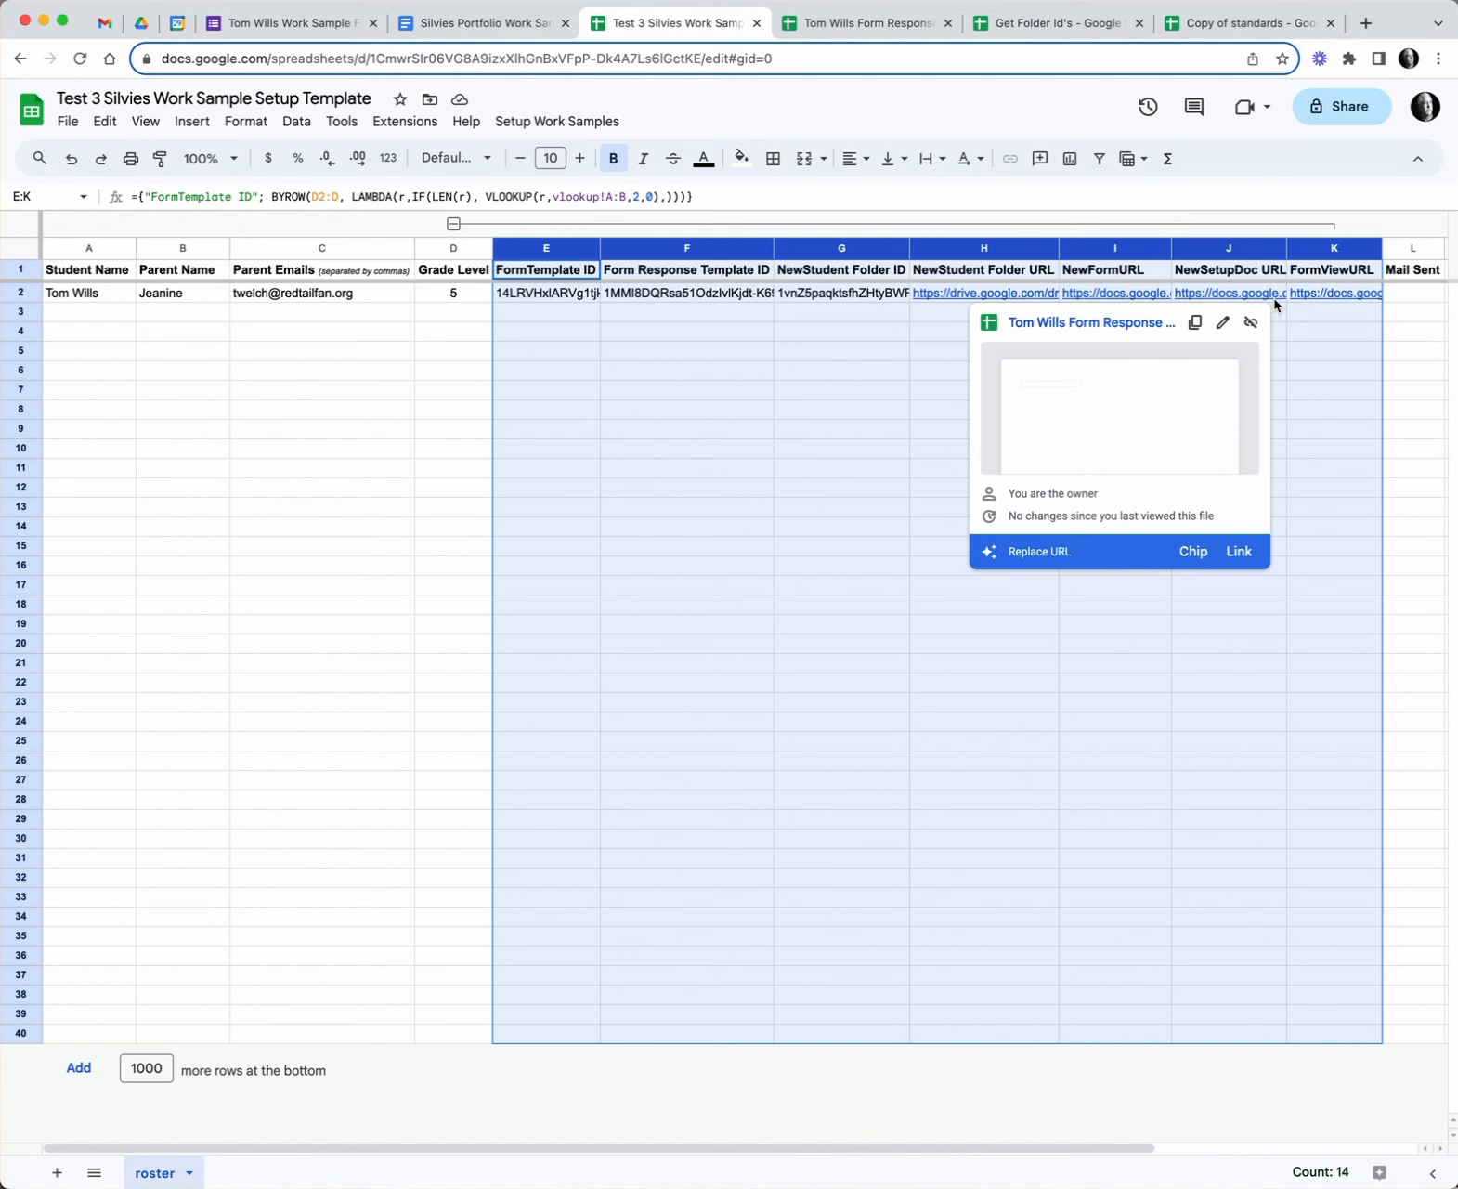
mouse_move(1325, 303)
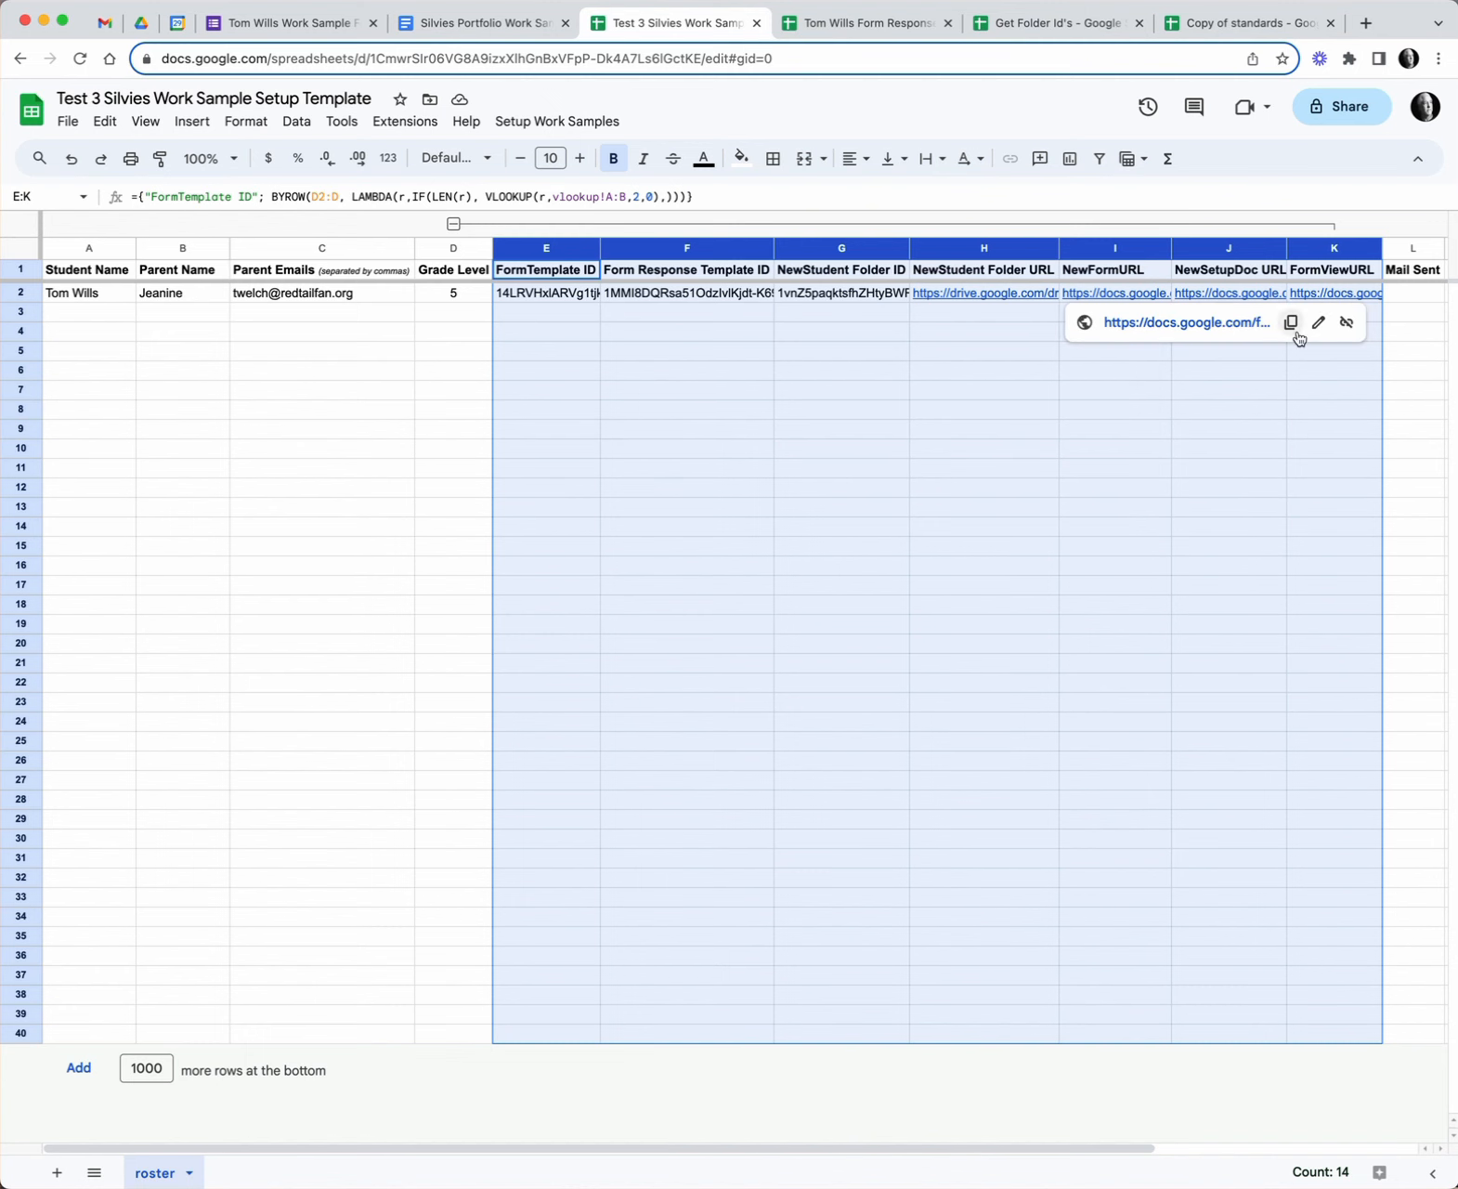
left_click(533, 123)
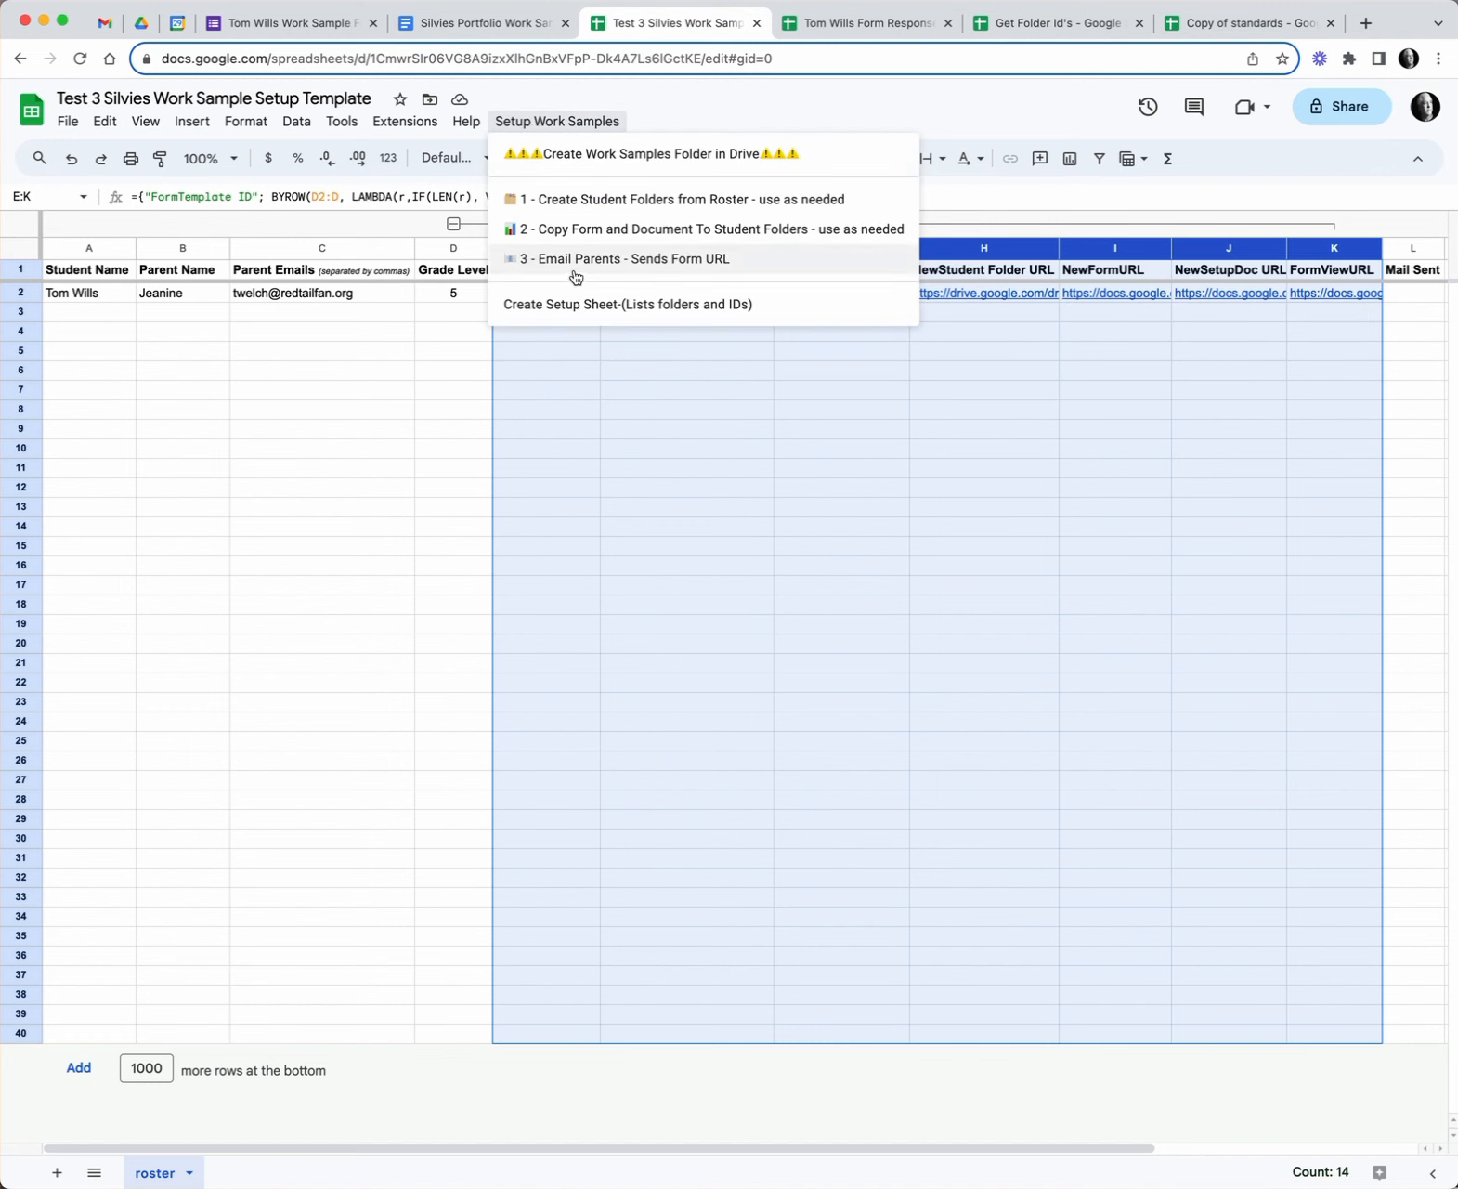
- Collapse columns E–K, select M2, and run 3 - Email Parents - Sends Form URL
left_click(1031, 428)
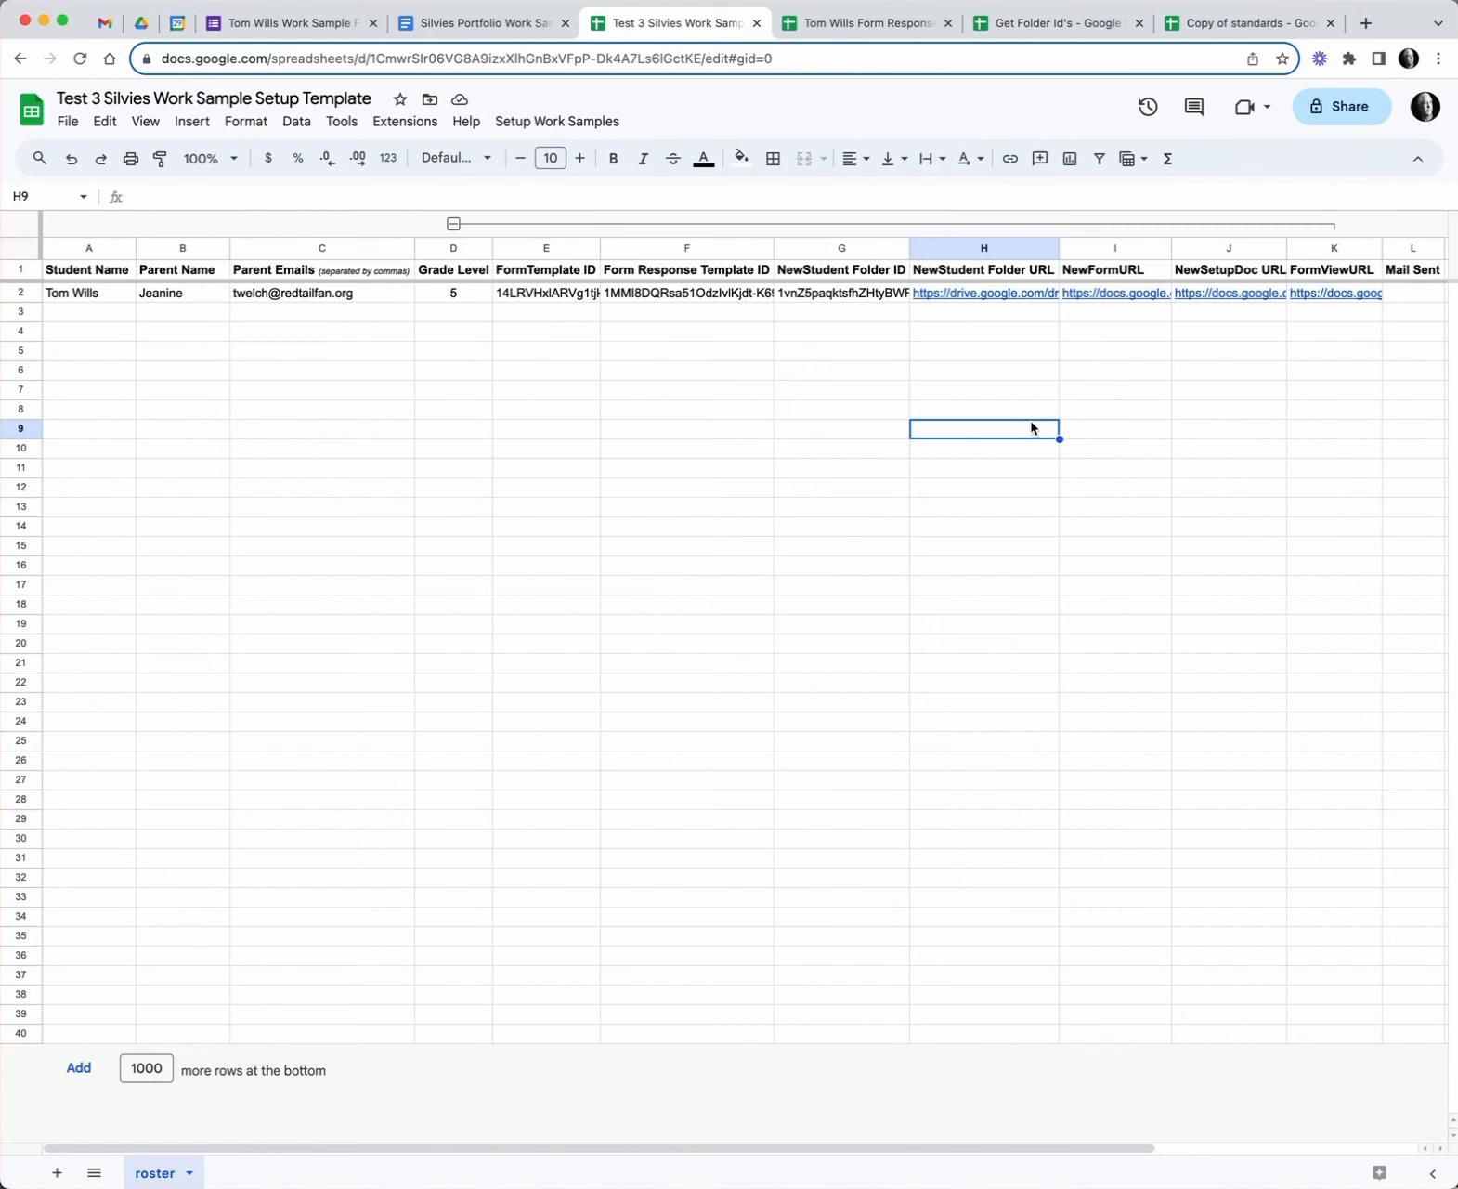
left_click(454, 224)
left_click(637, 295)
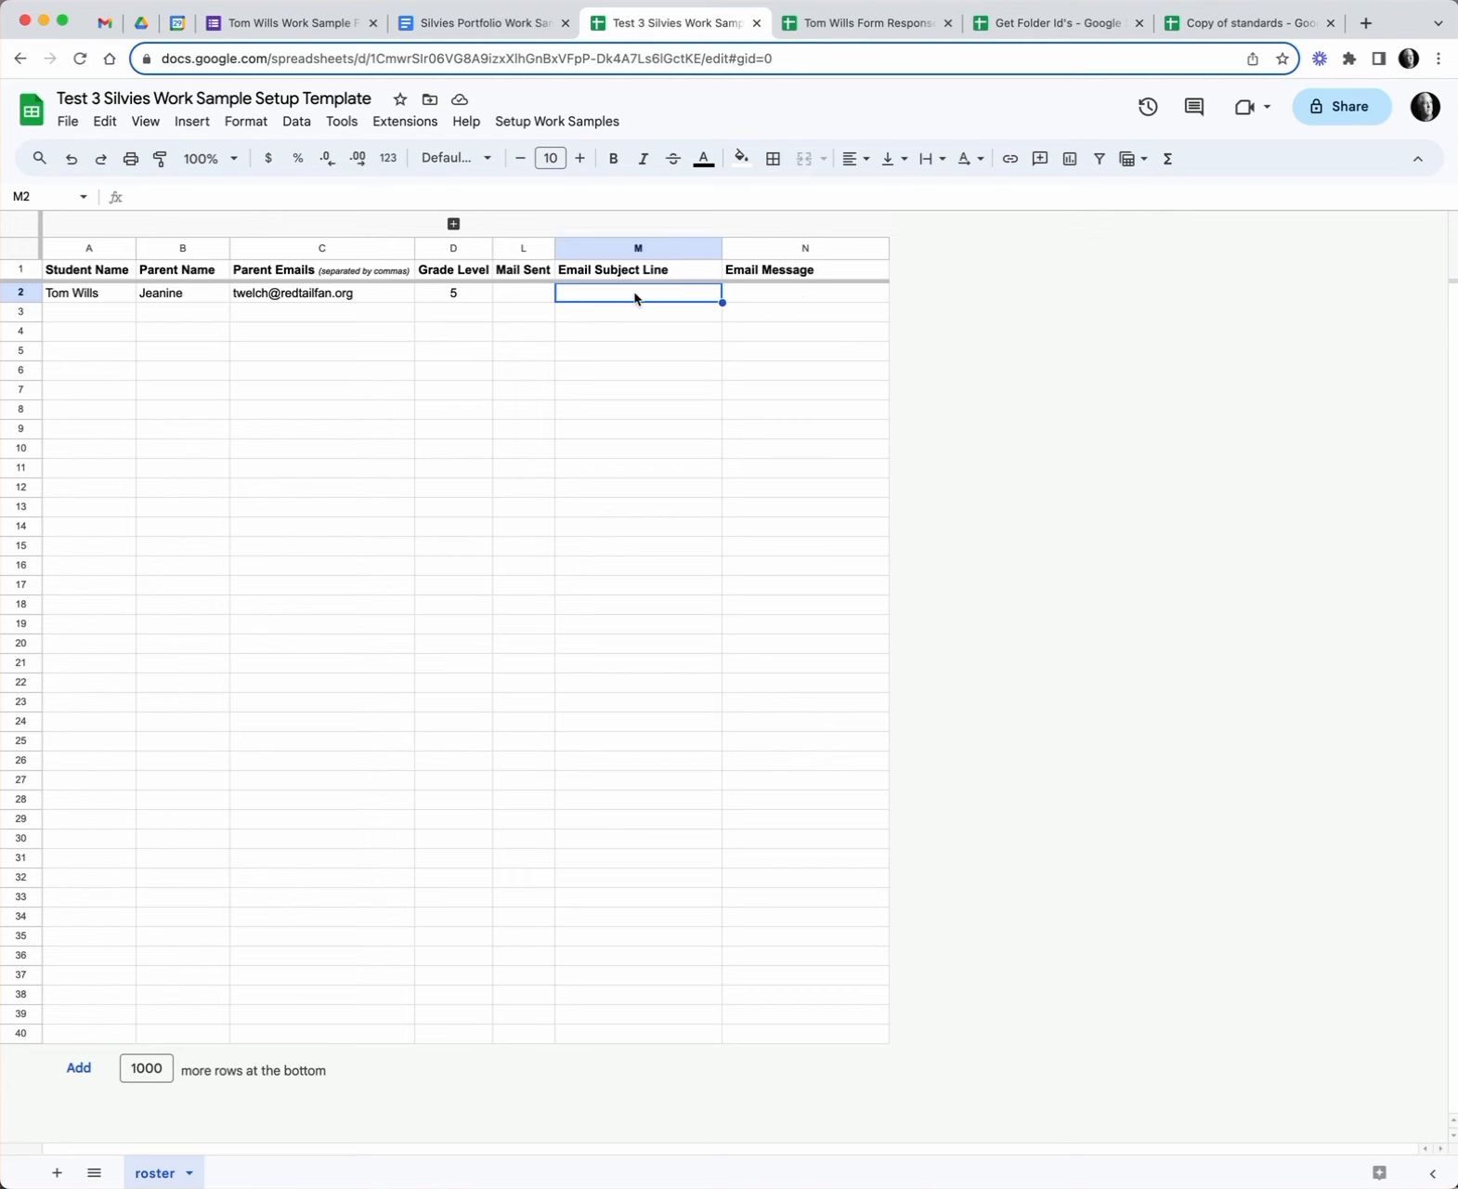
left_click(541, 122)
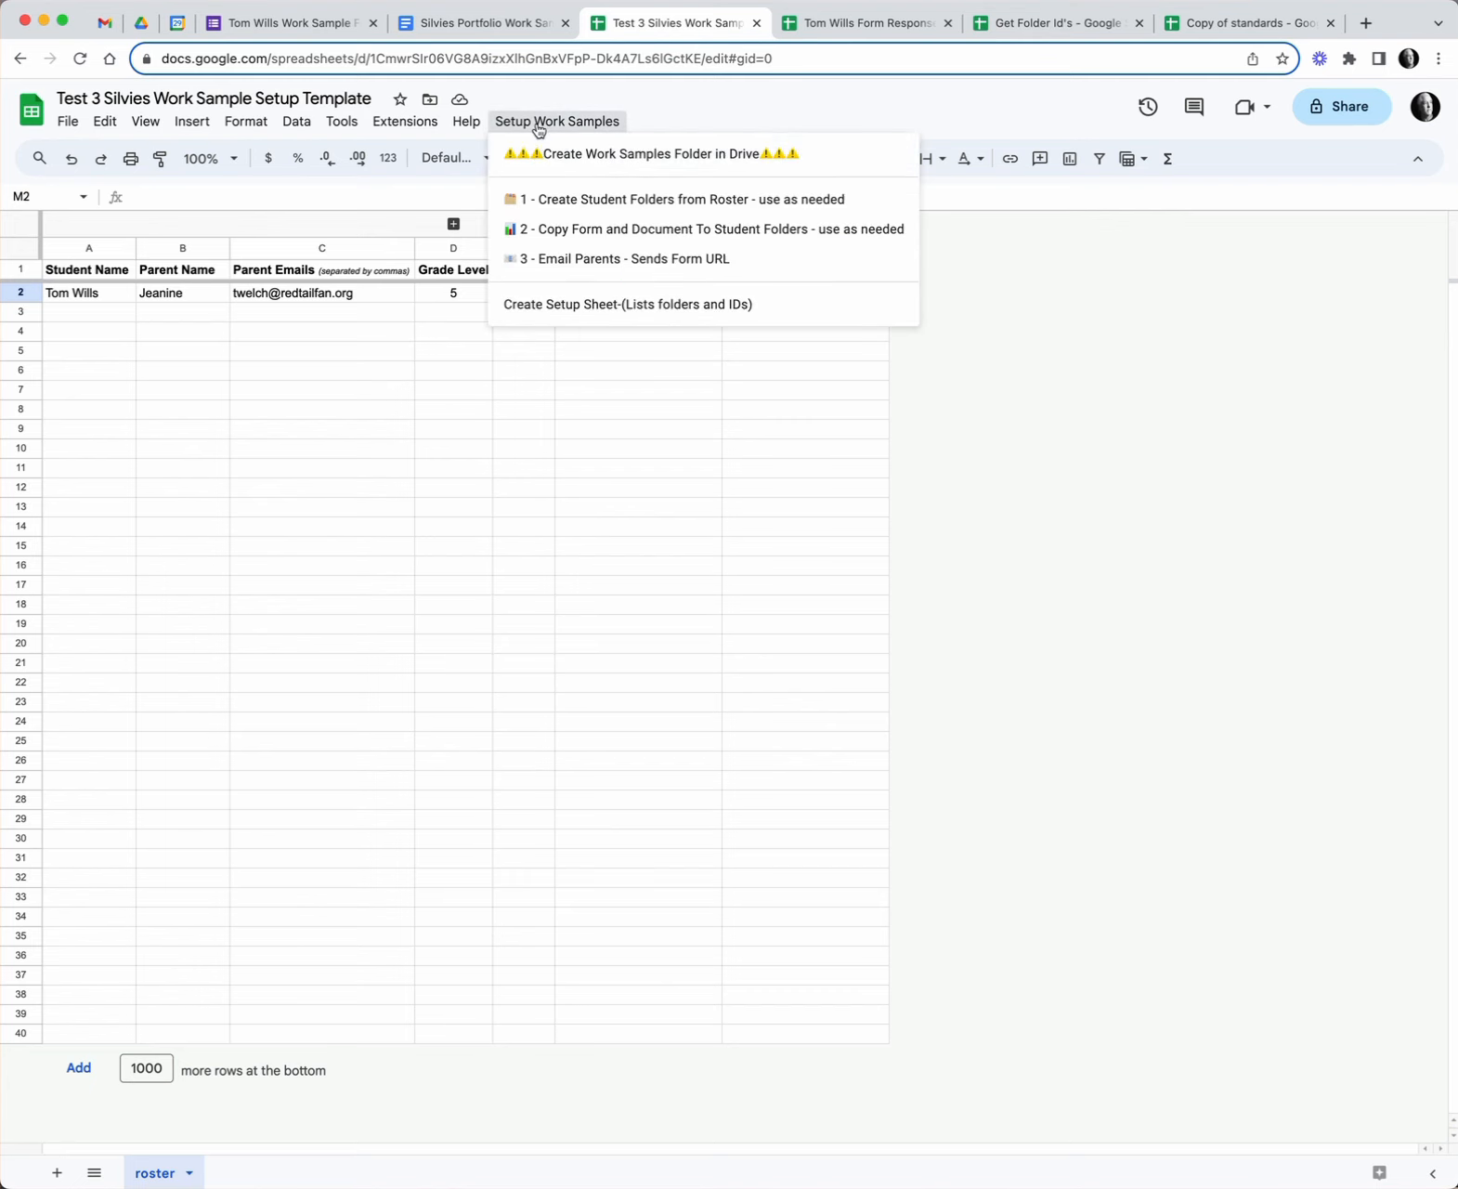
left_click(572, 263)
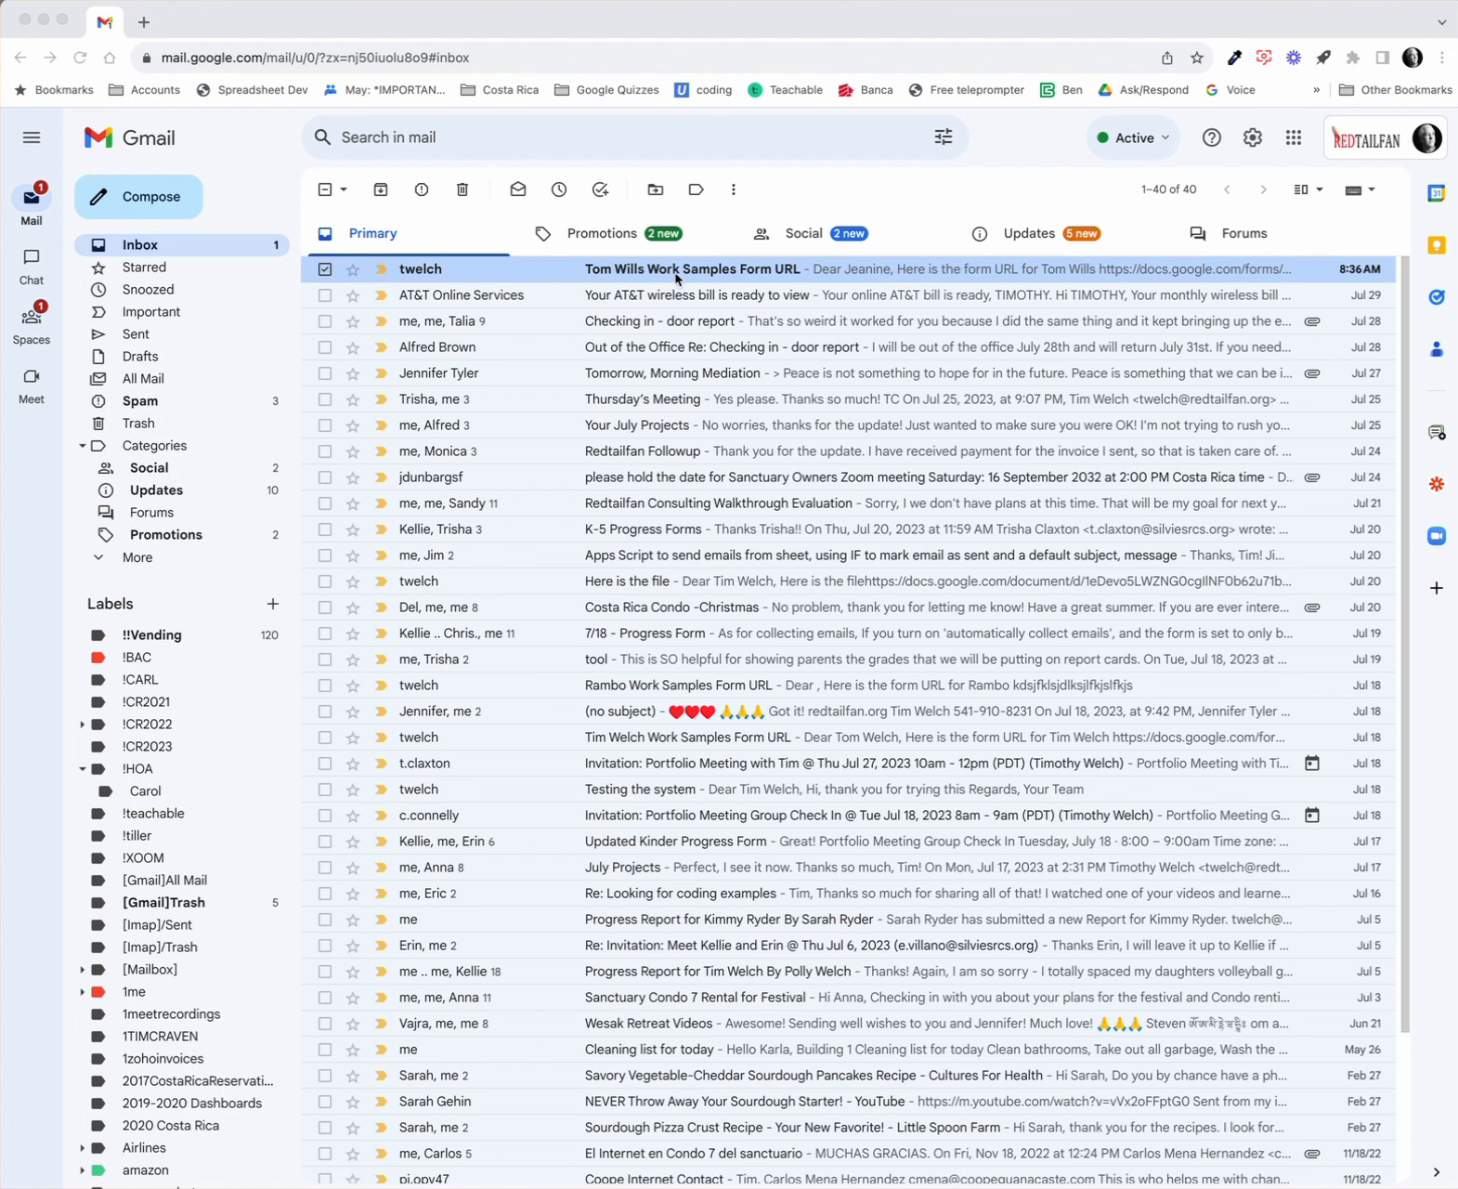
- Open the Work Samples Form URL email in Gmail and follow its form link
left_click(550, 268)
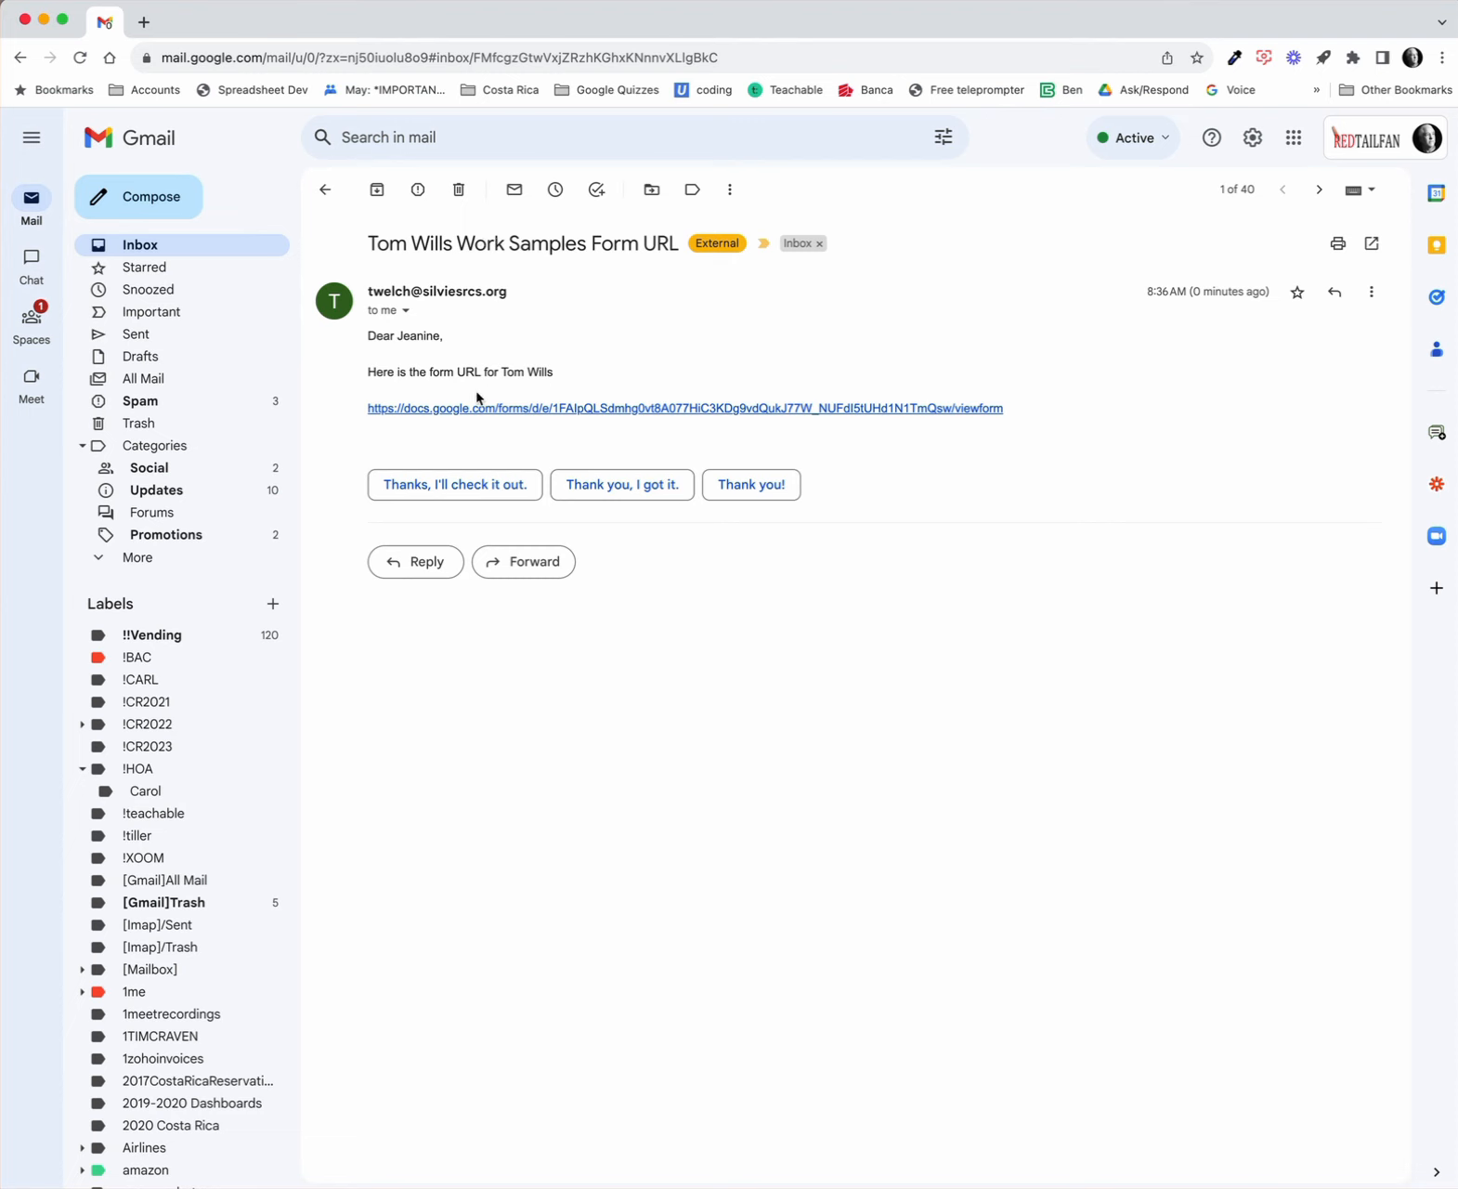
left_click(565, 413)
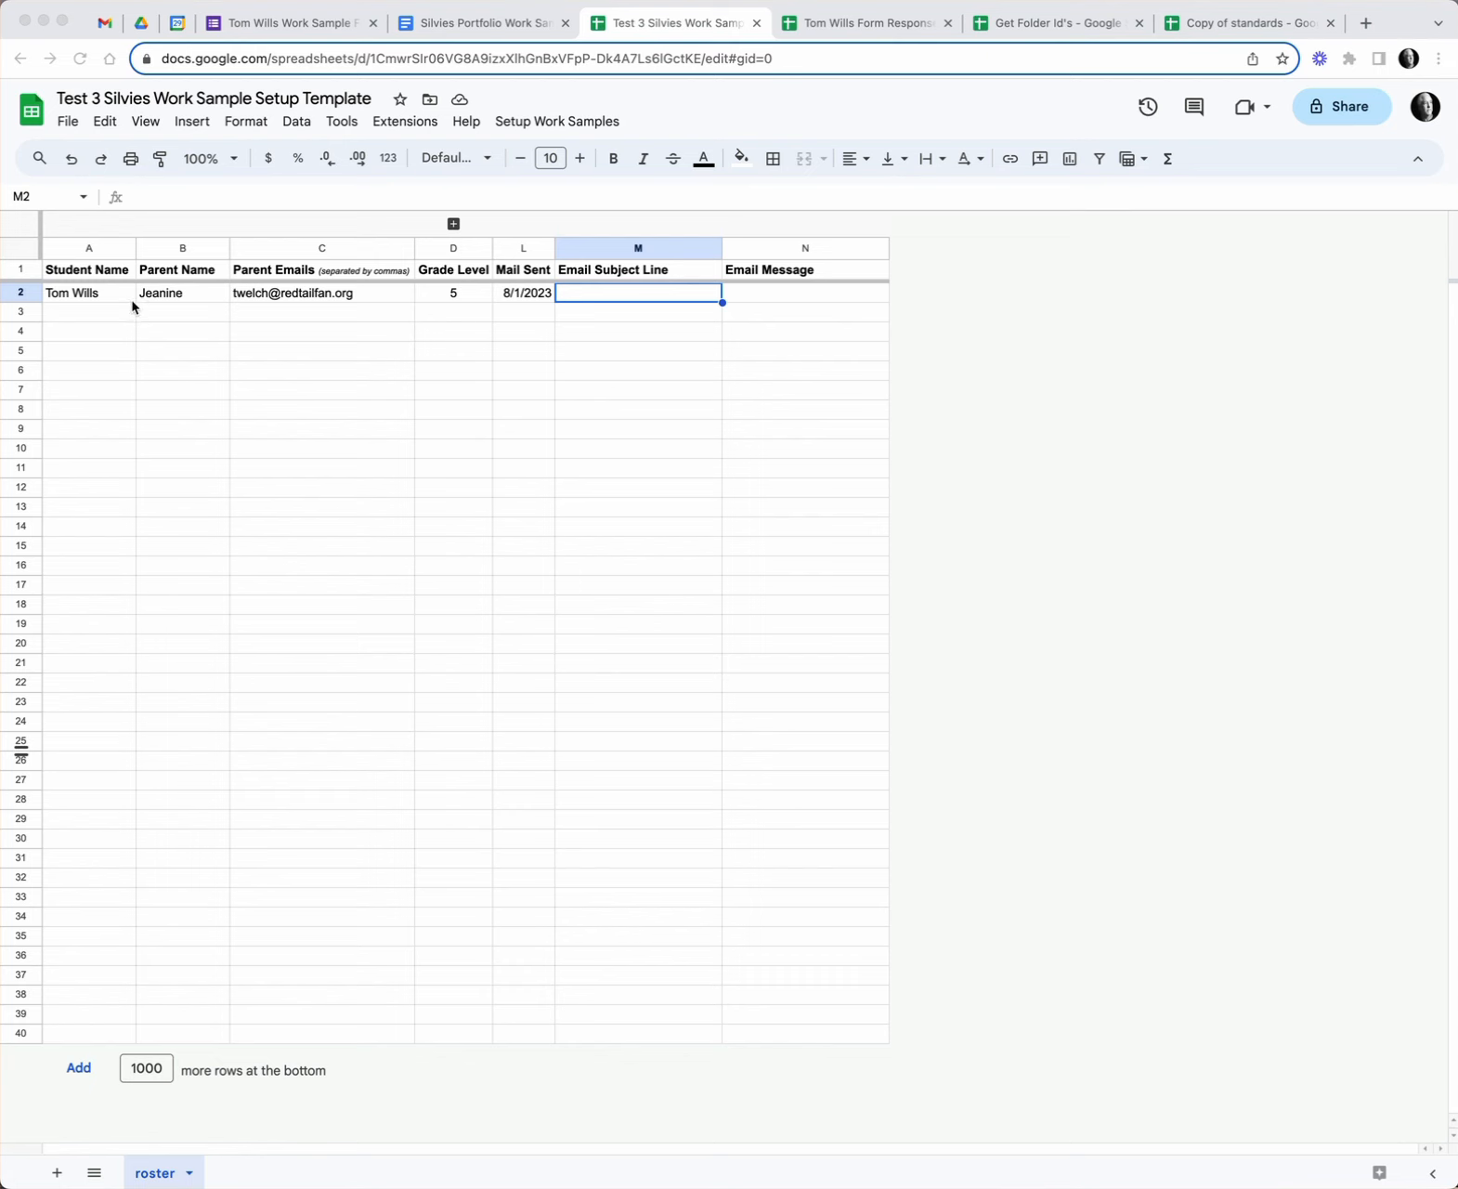
left_click(535, 293)
left_click(536, 296)
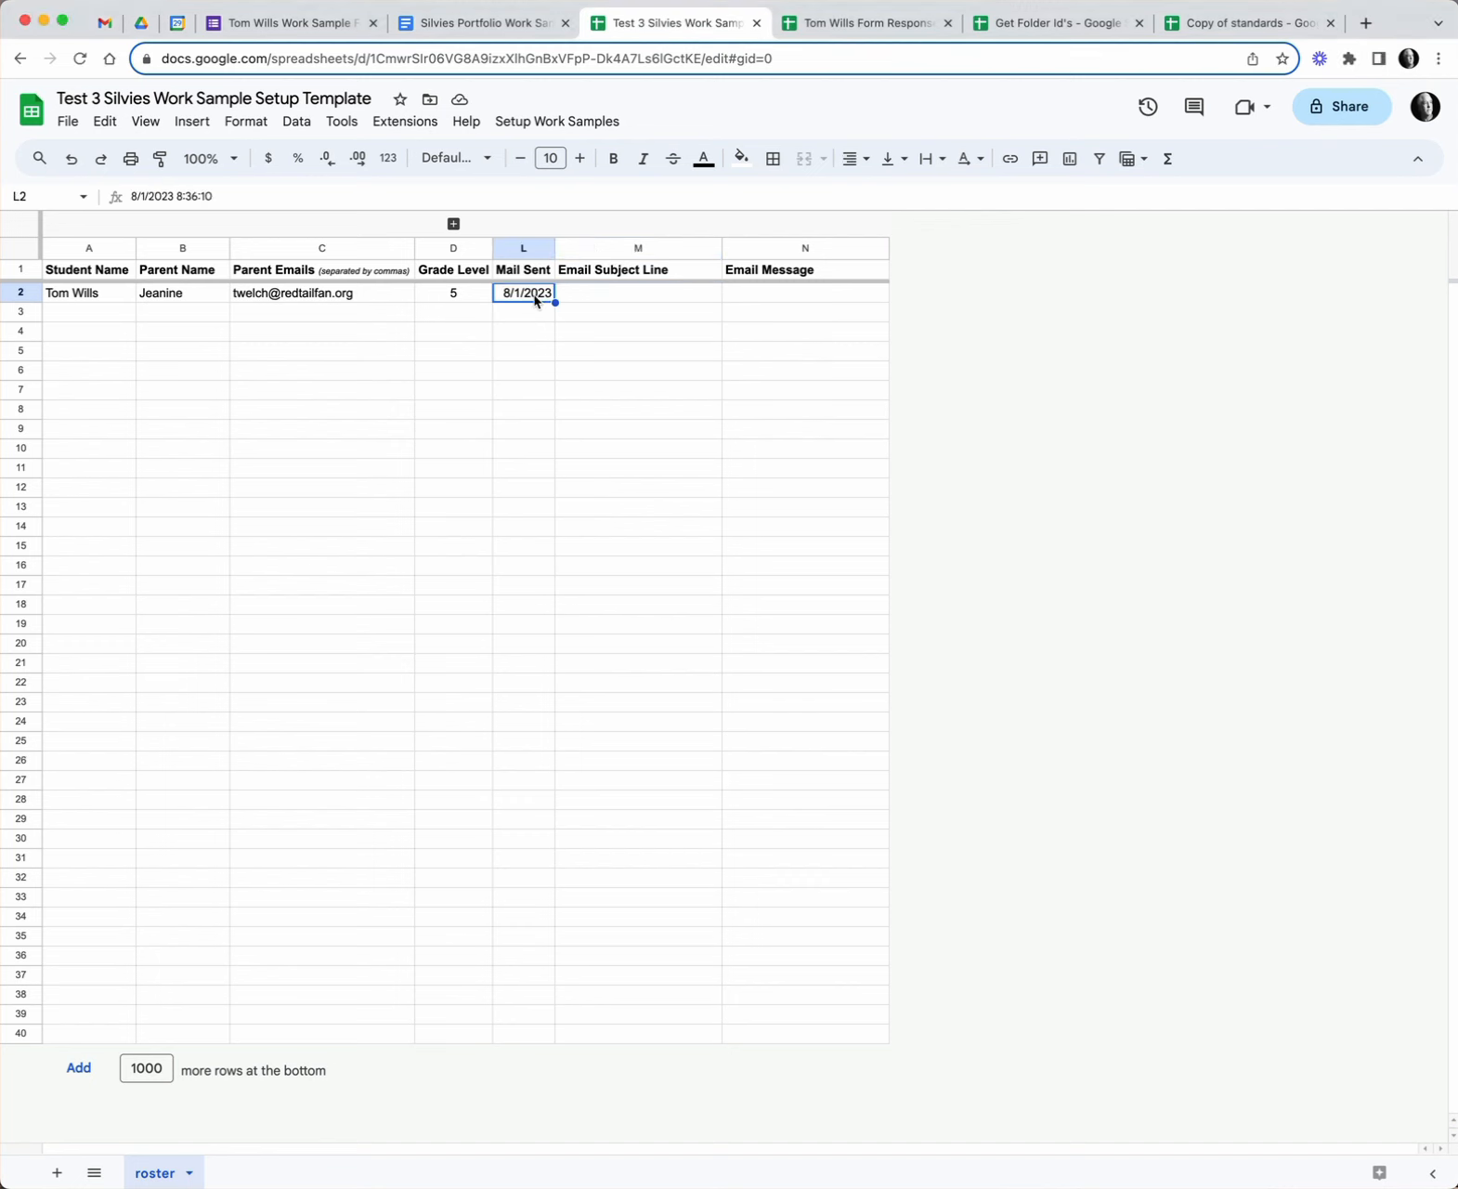
left_click(527, 121)
left_click(596, 260)
- Switch to the Silvies Portfolio Work Samples Setup Instructions document and scroll to its parent-email section
left_click(487, 26)
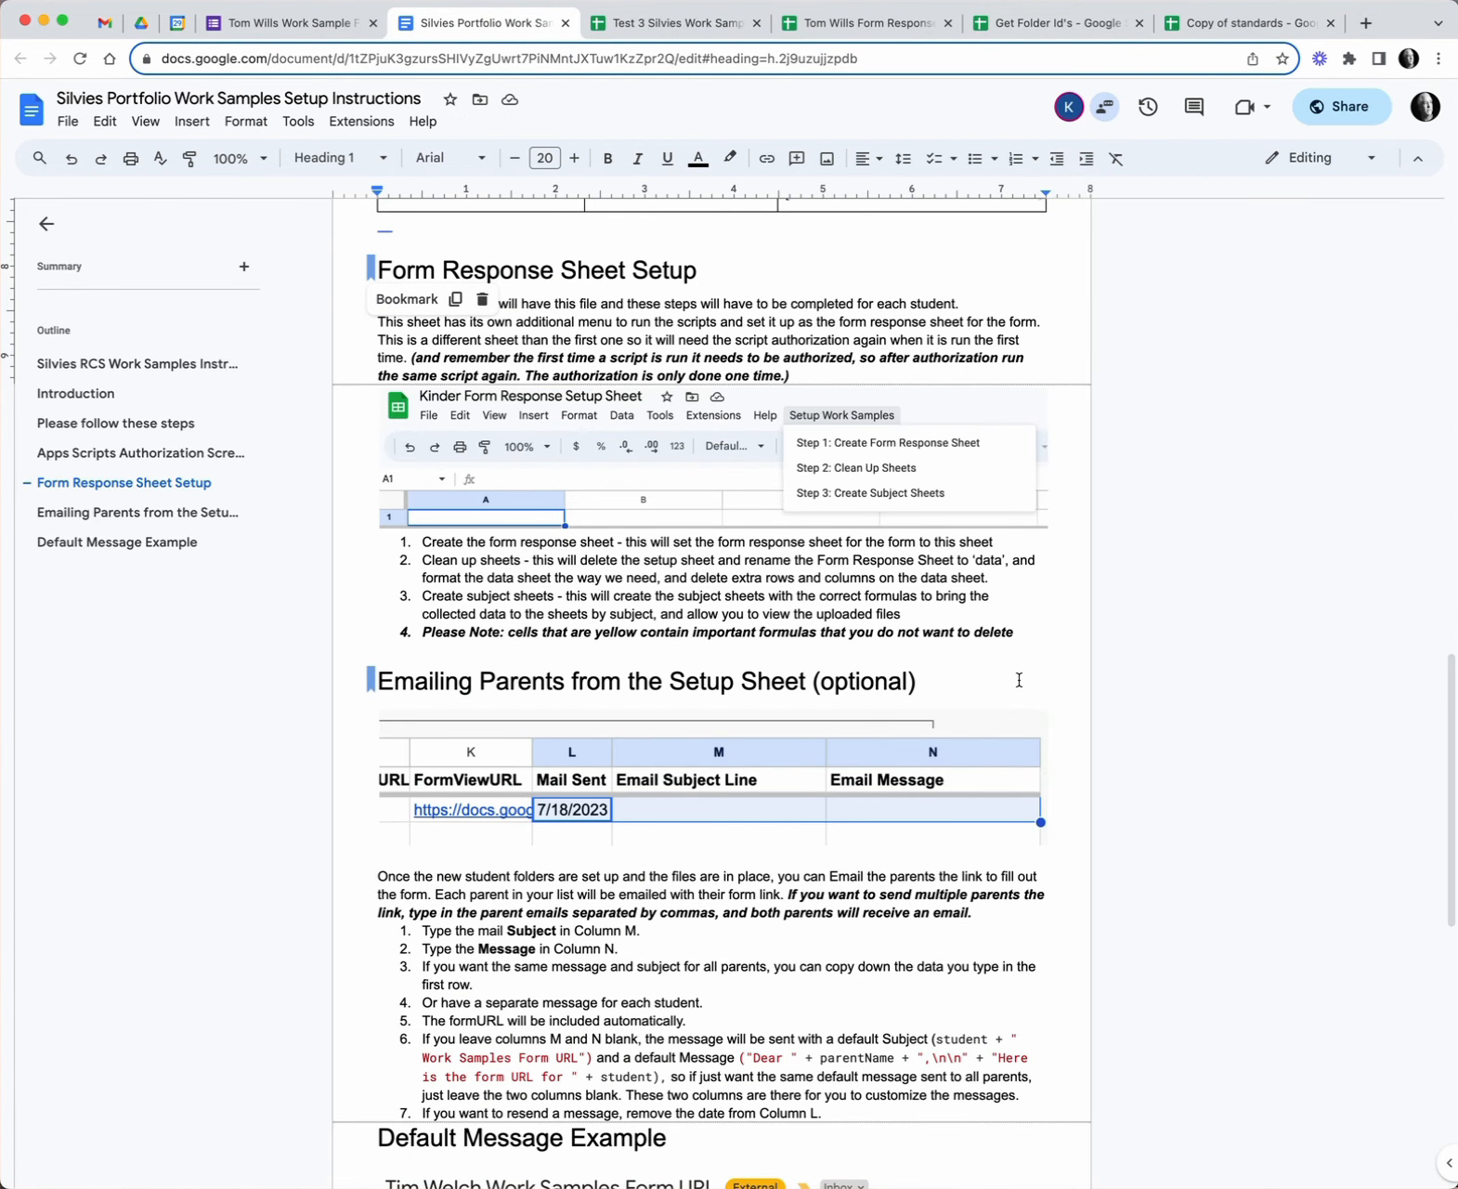
scroll(1127, 739, "down", 1)
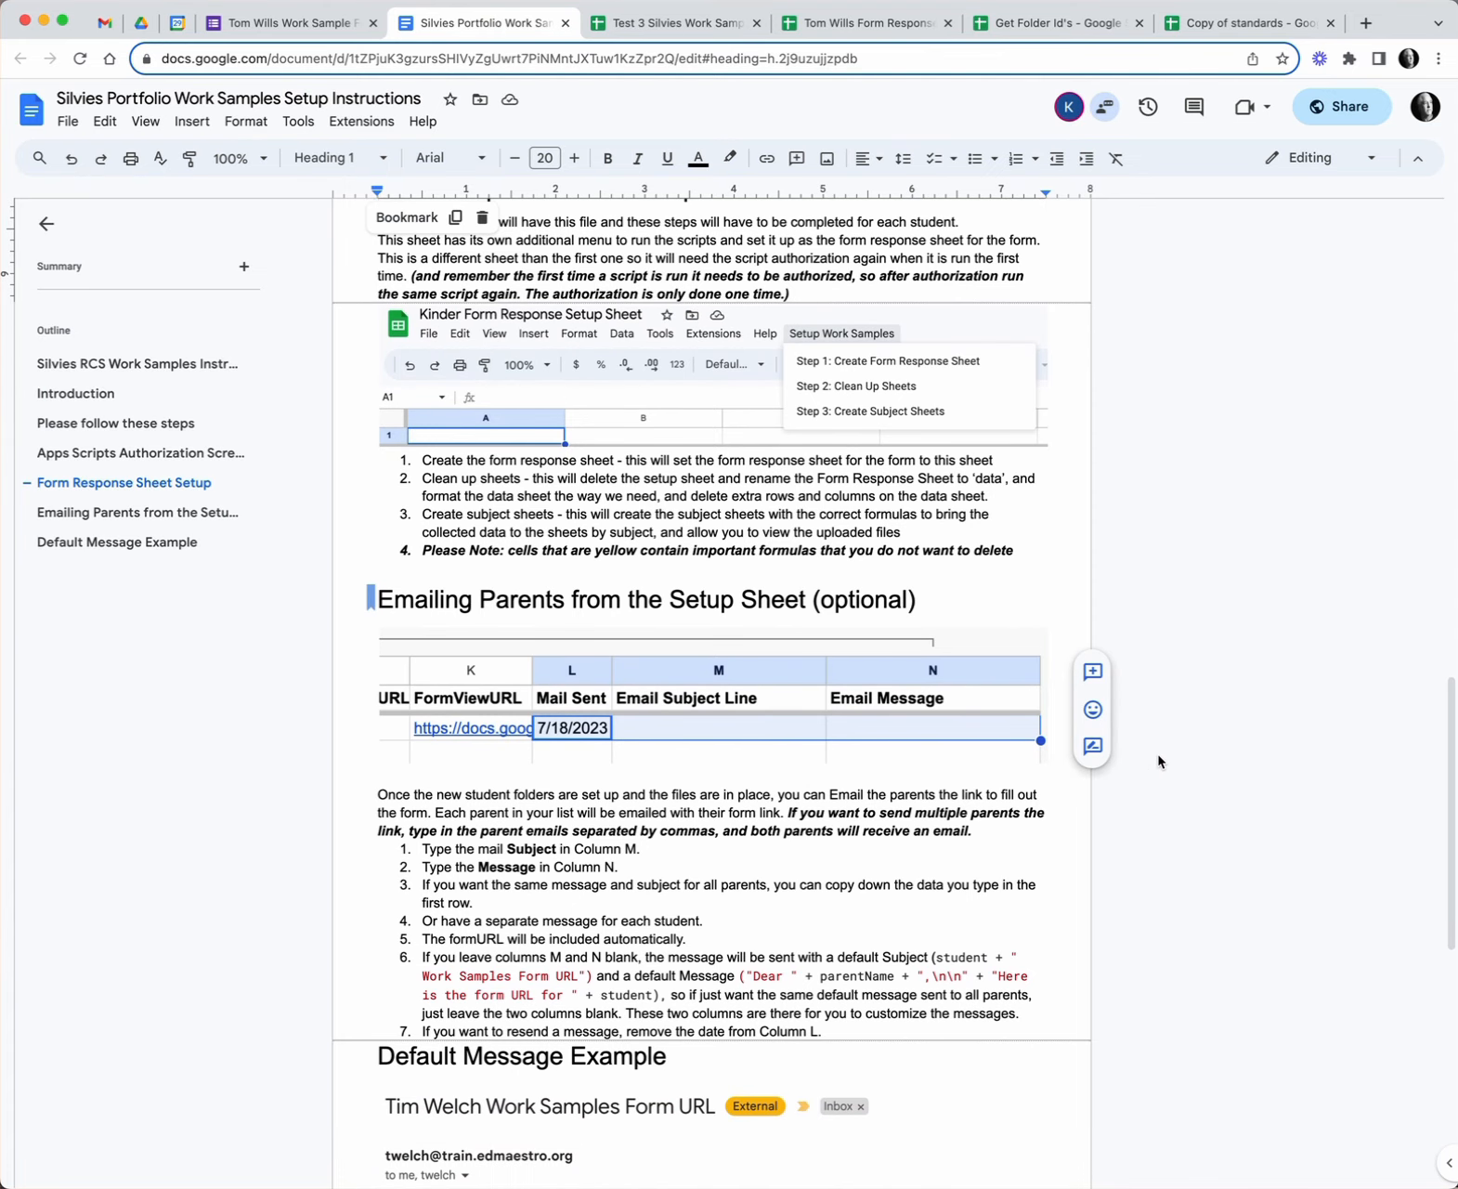
scroll(1159, 762, "up", 5)
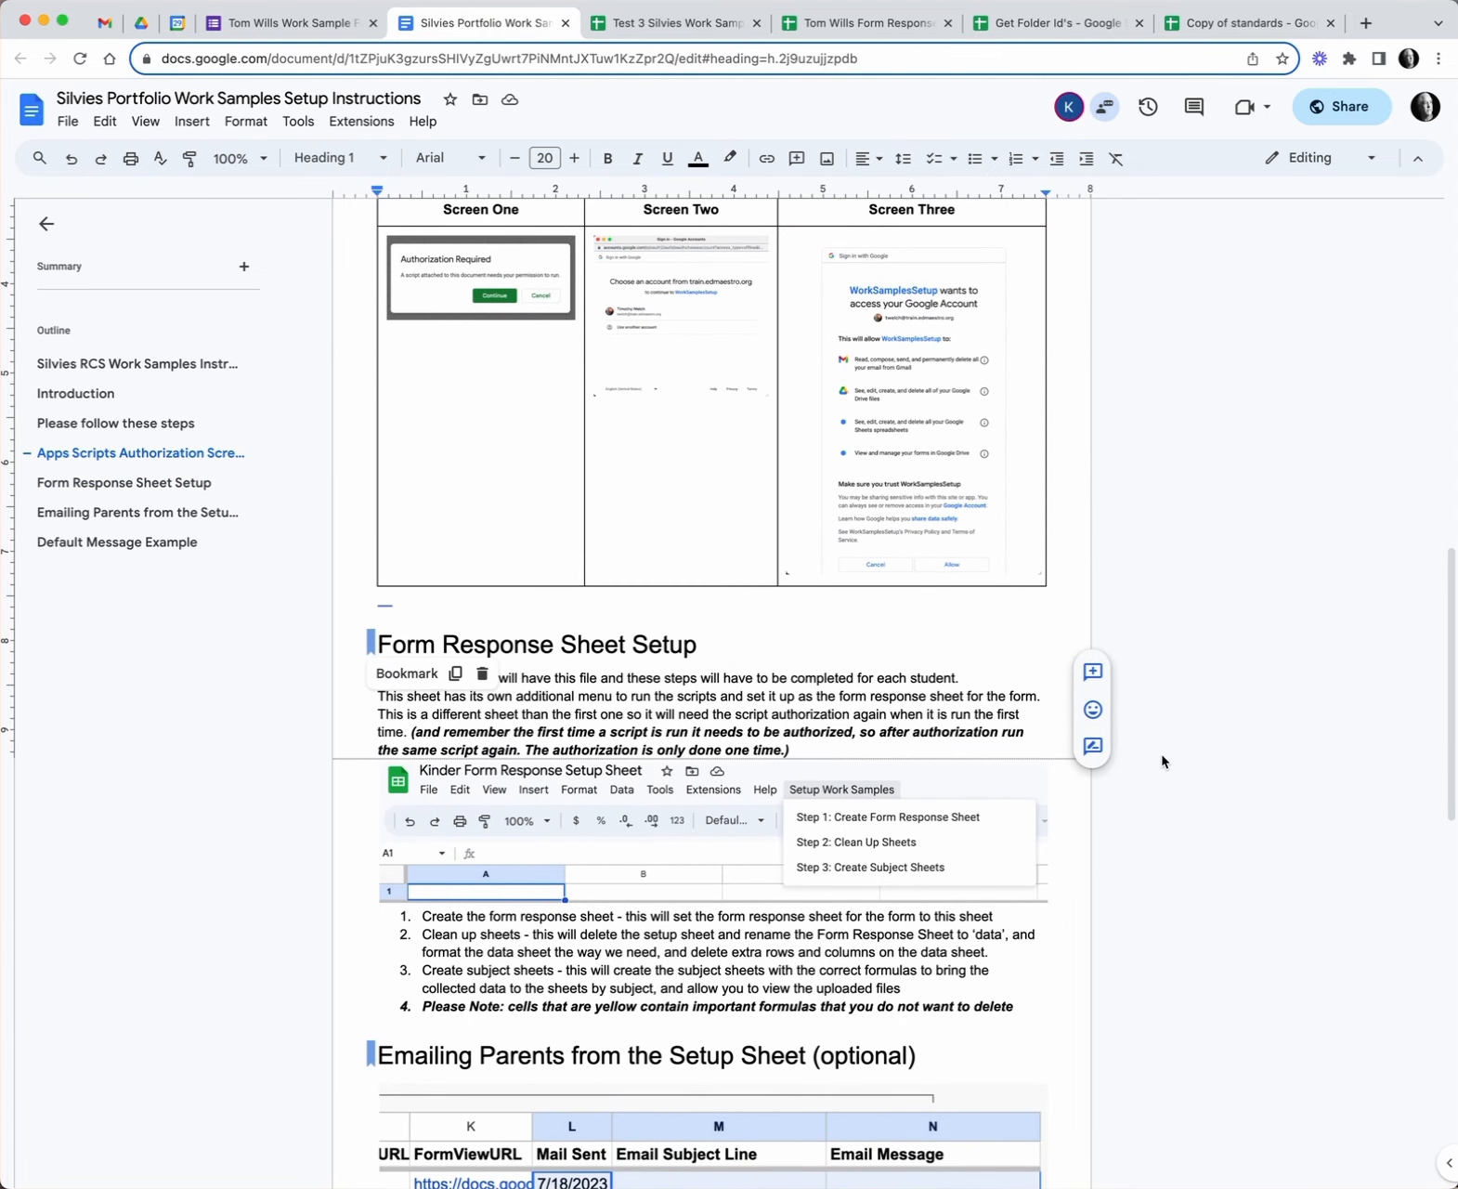